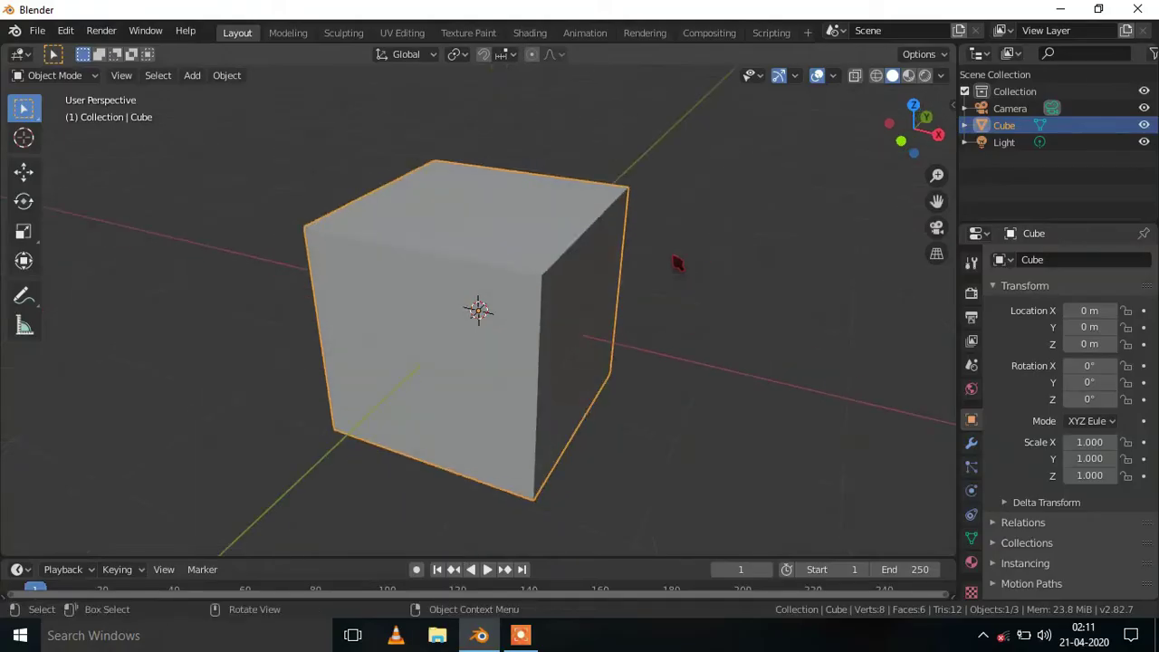
# Step: Scale the cube to 2.459 along X and 0.301 along Y
pyautogui.moveTo(731, 271); pyautogui.dragTo(707, 277, button='middle')
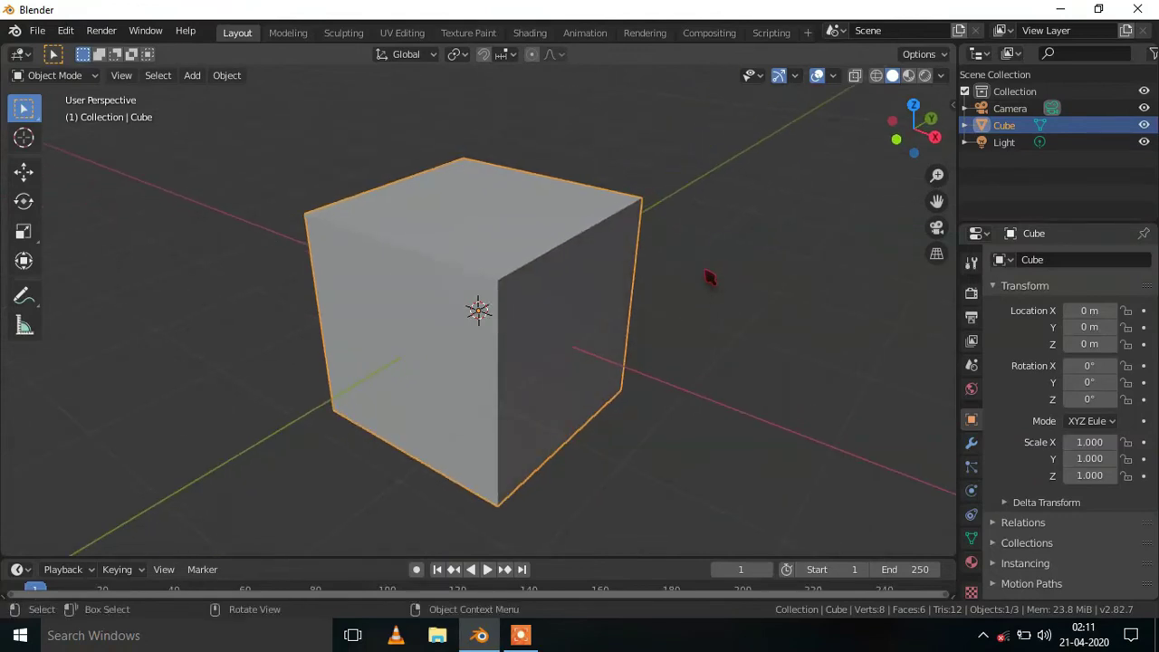
pyautogui.scroll(-2, 706, 277)
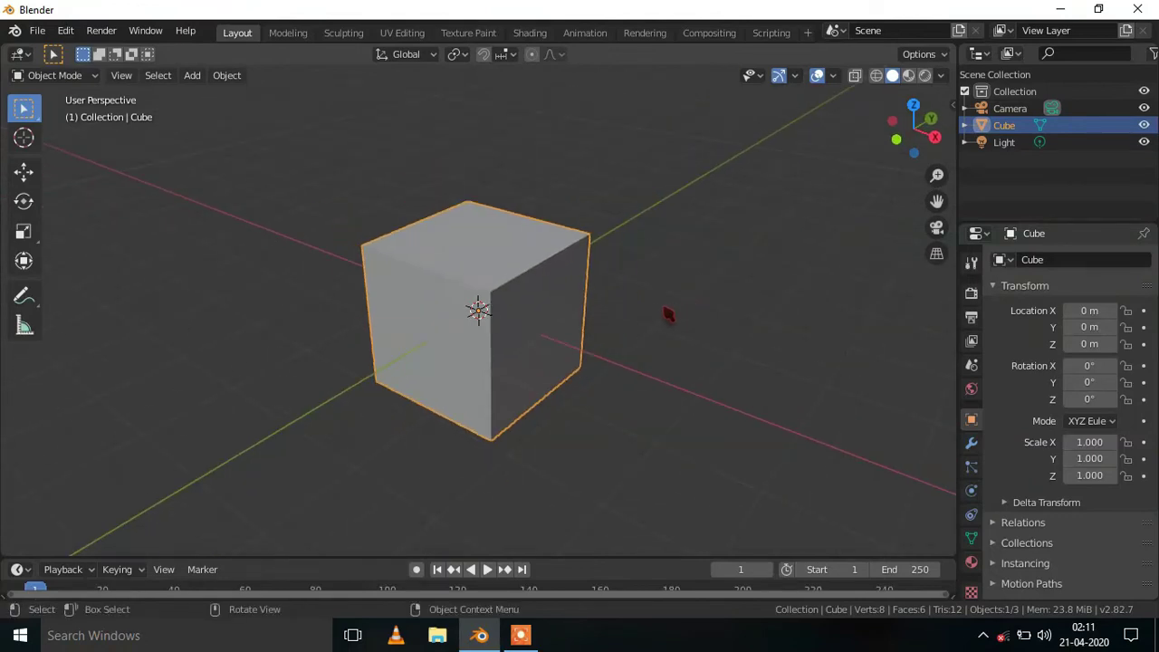
pyautogui.moveTo(652, 316); pyautogui.dragTo(678, 310, button='middle')
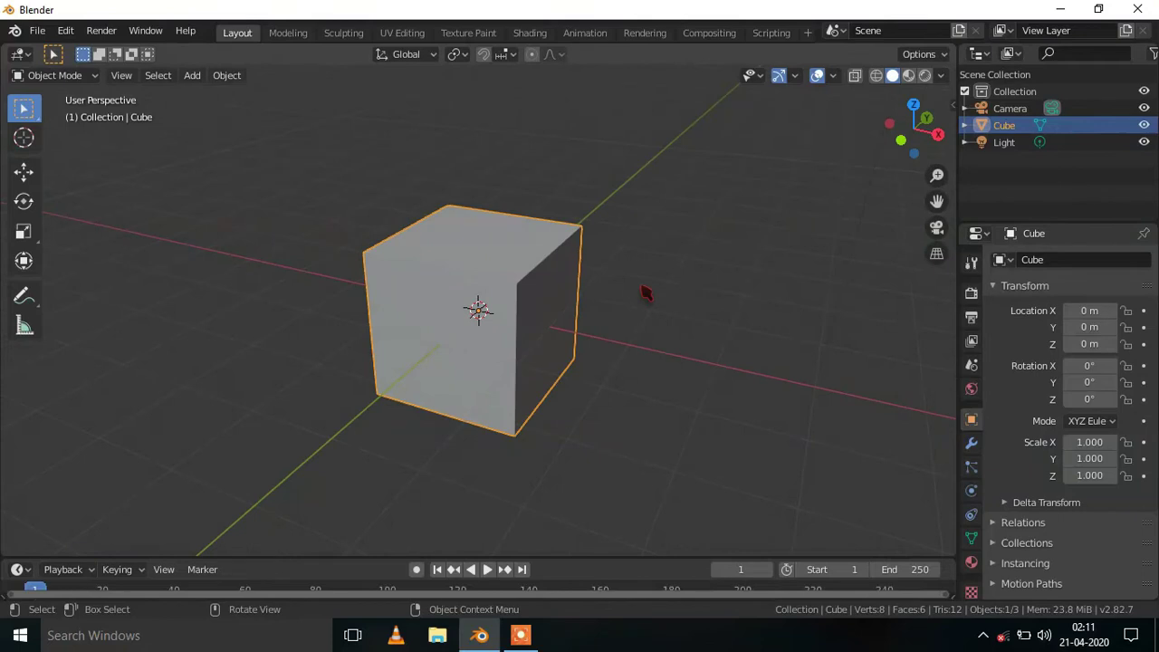
pyautogui.press('s')
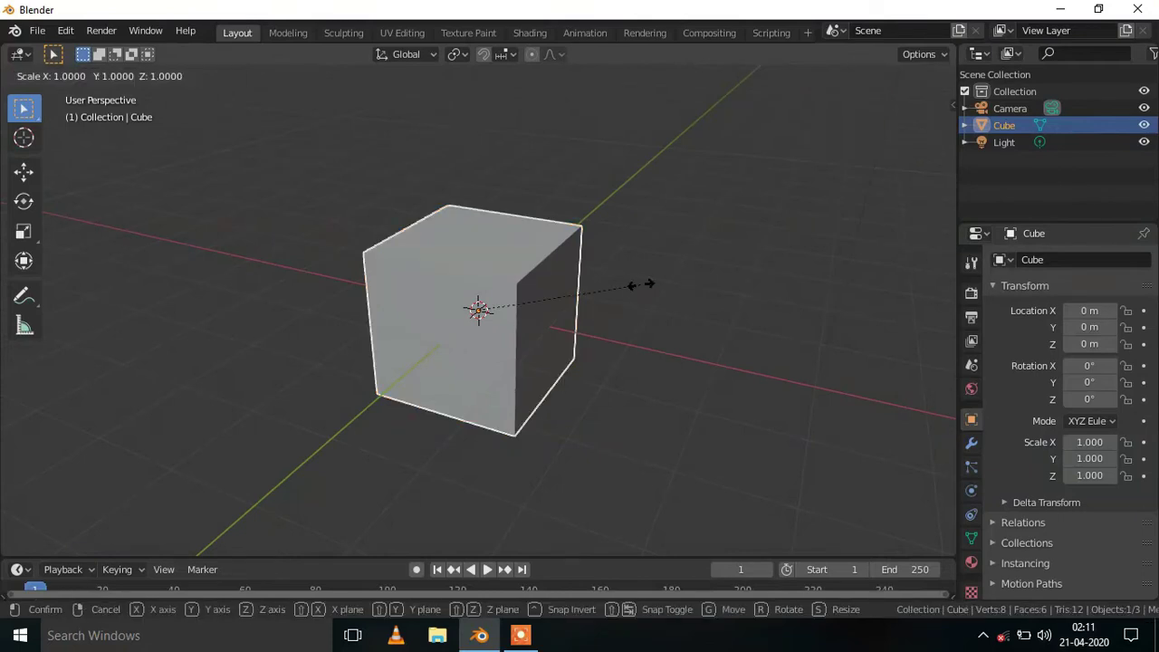
pyautogui.press('x')
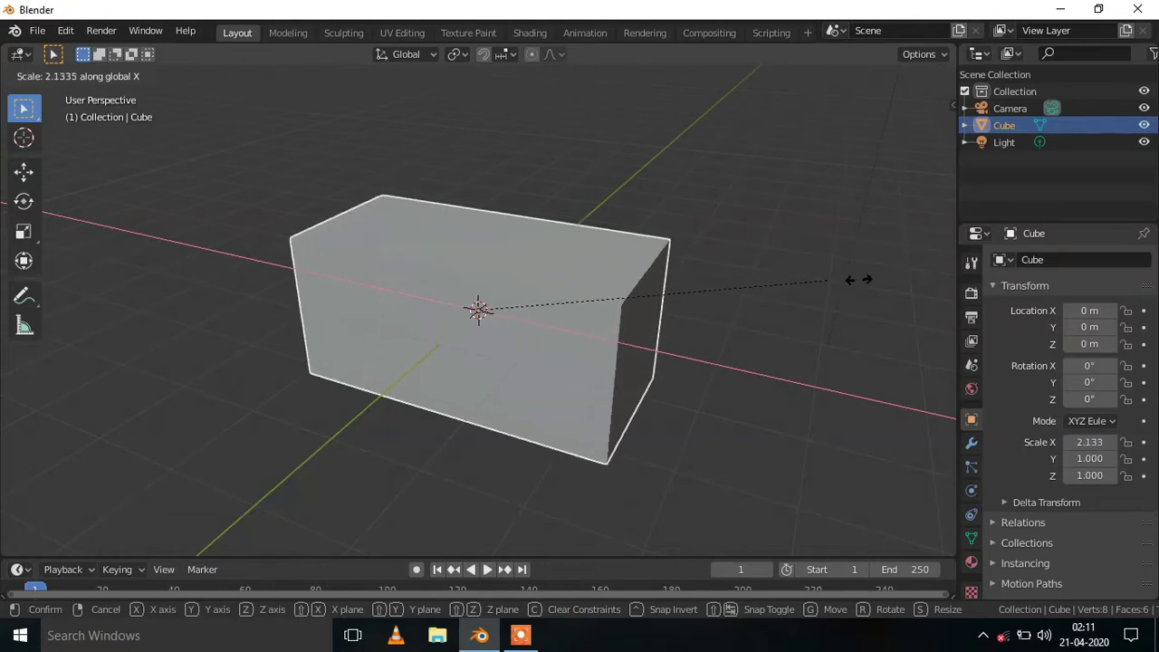
pyautogui.click(886, 286)
pyautogui.moveTo(886, 286); pyautogui.dragTo(797, 269, button='middle')
pyautogui.press('s')
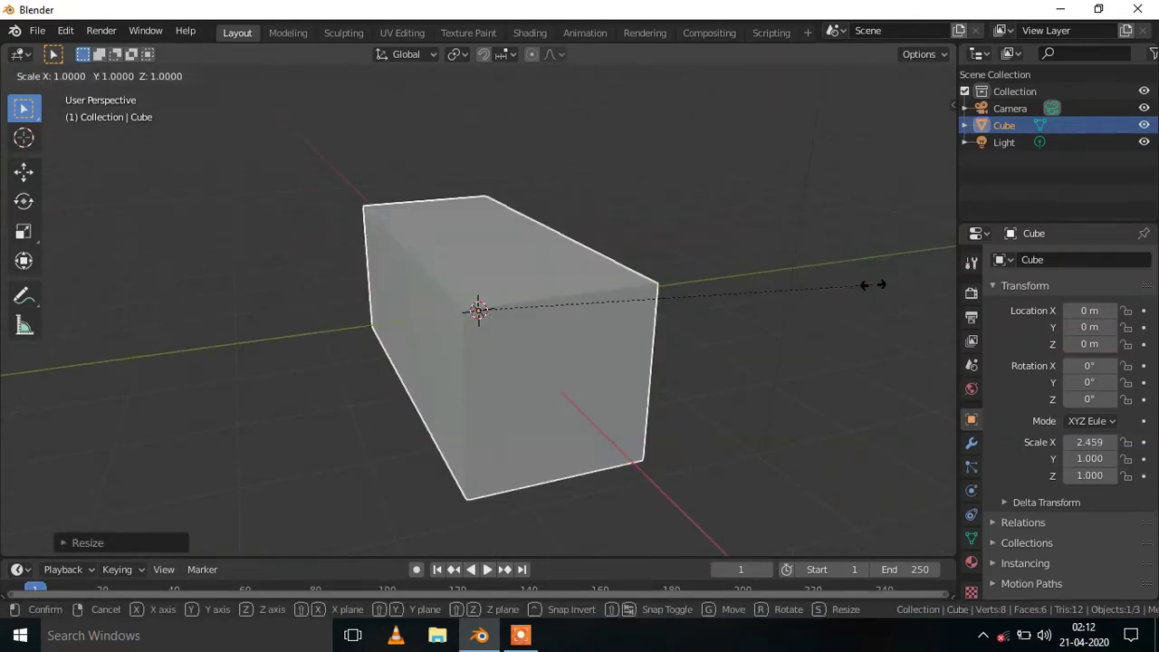
pyautogui.press('y')
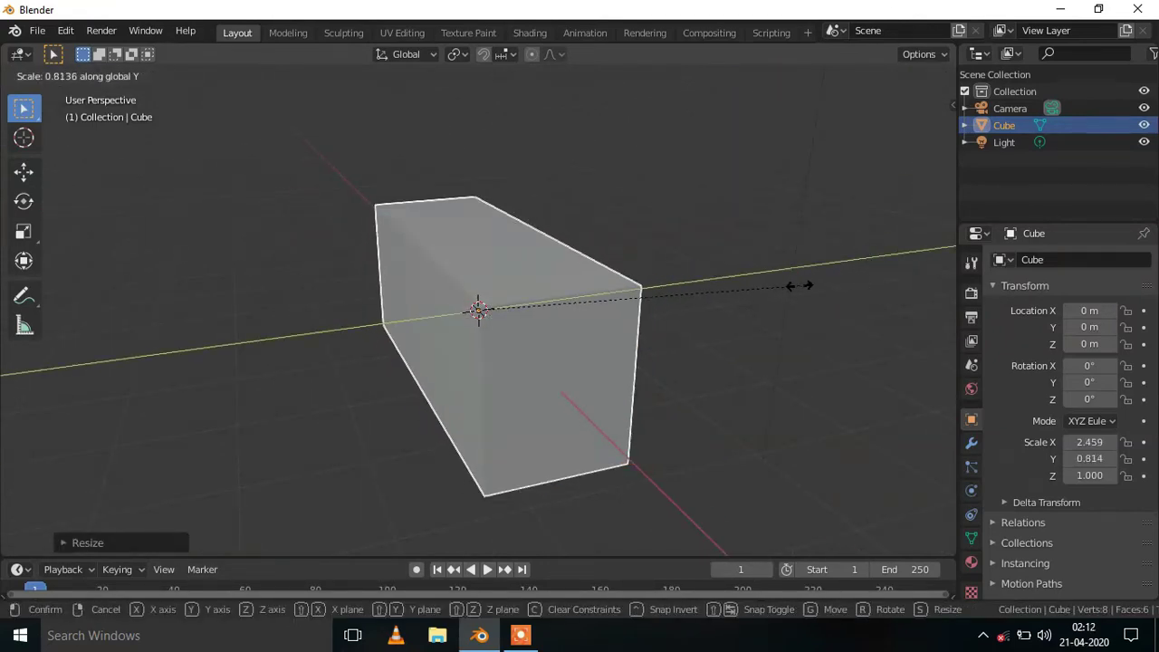
pyautogui.click(600, 305)
# Step: Raise the slab along Z to 2.3251
pyautogui.moveTo(600, 305); pyautogui.dragTo(759, 298, button='middle')
pyautogui.scroll(-2, 738, 301)
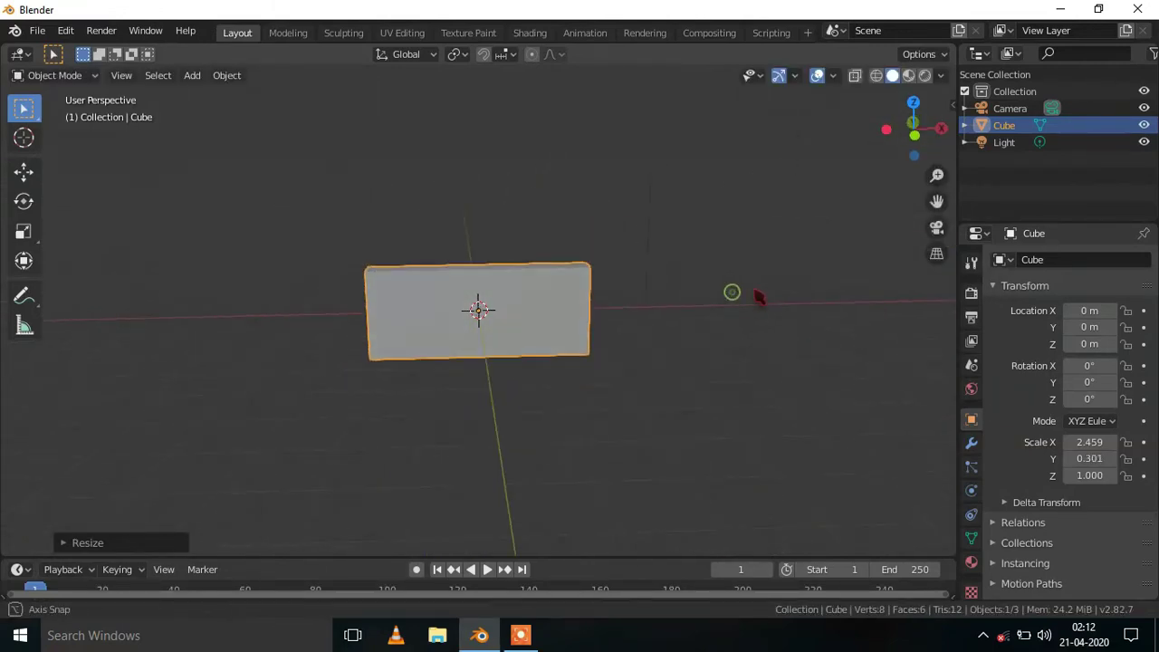
pyautogui.scroll(2, 759, 298)
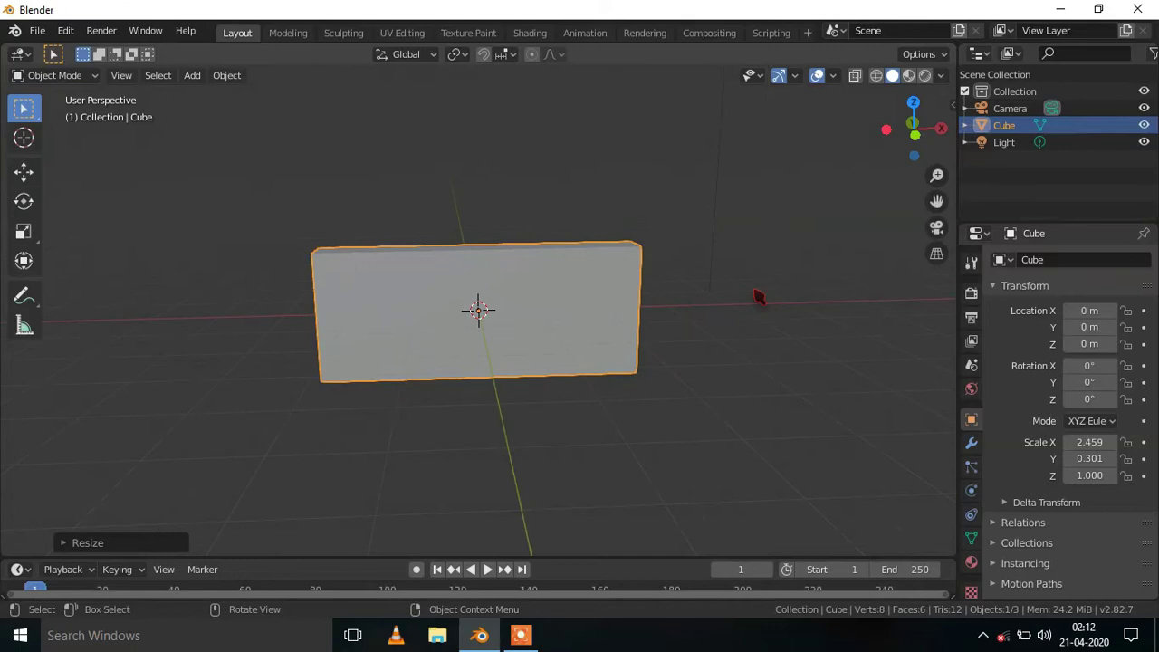
pyautogui.scroll(-2, 758, 297)
pyautogui.press('g')
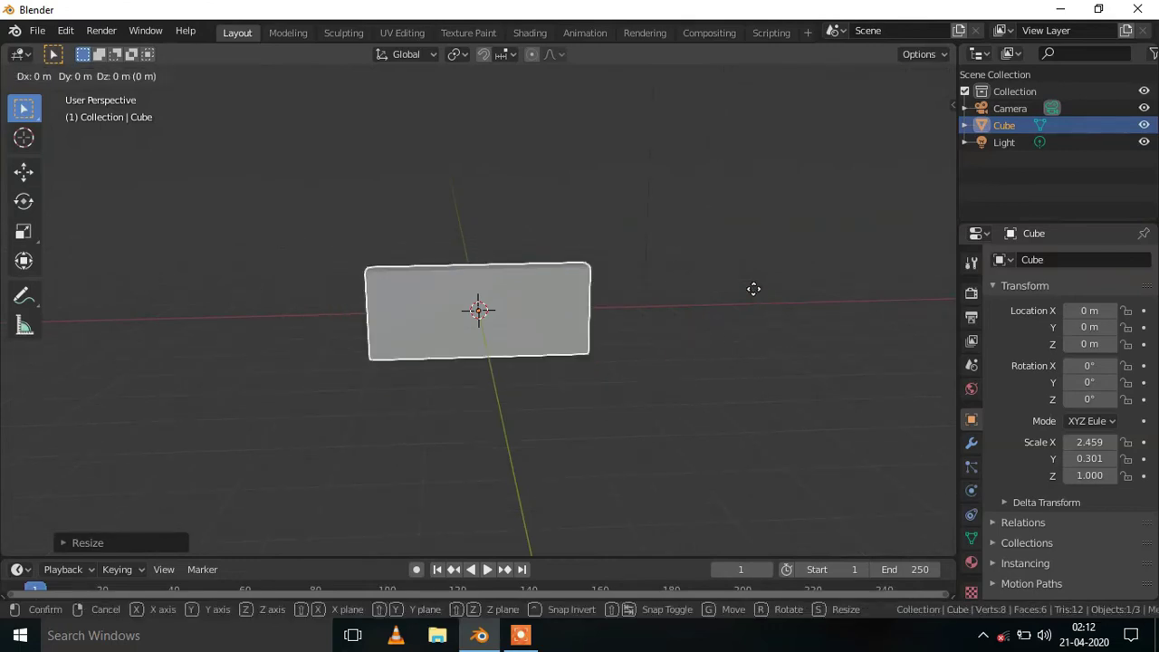
pyautogui.press('z')
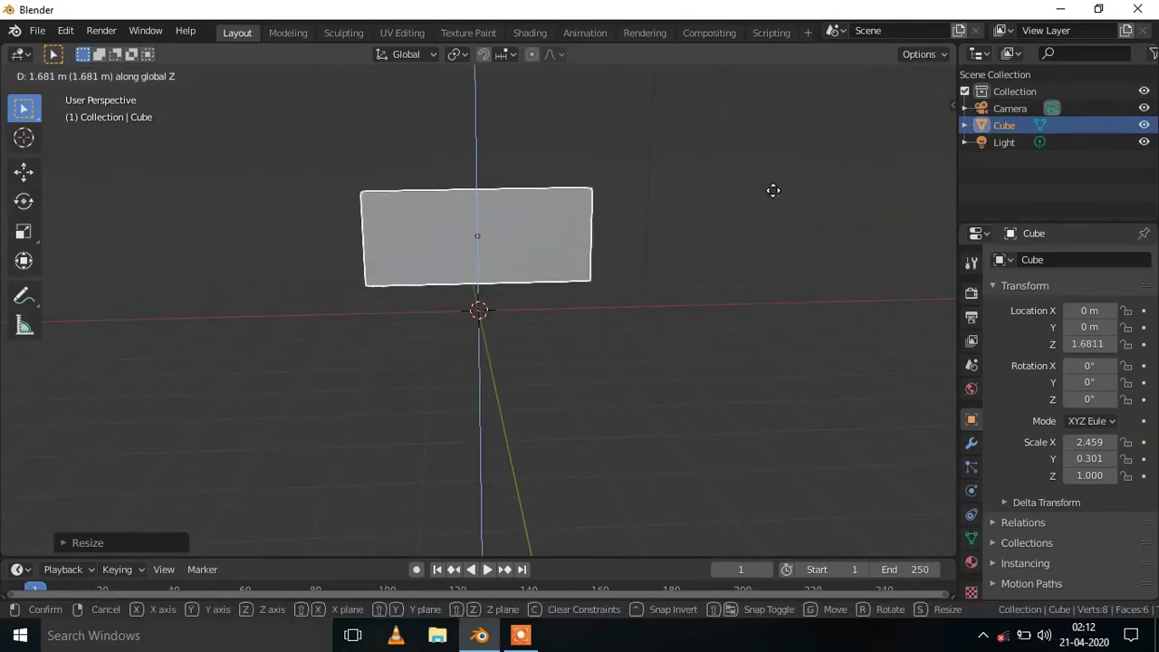
pyautogui.click(779, 191)
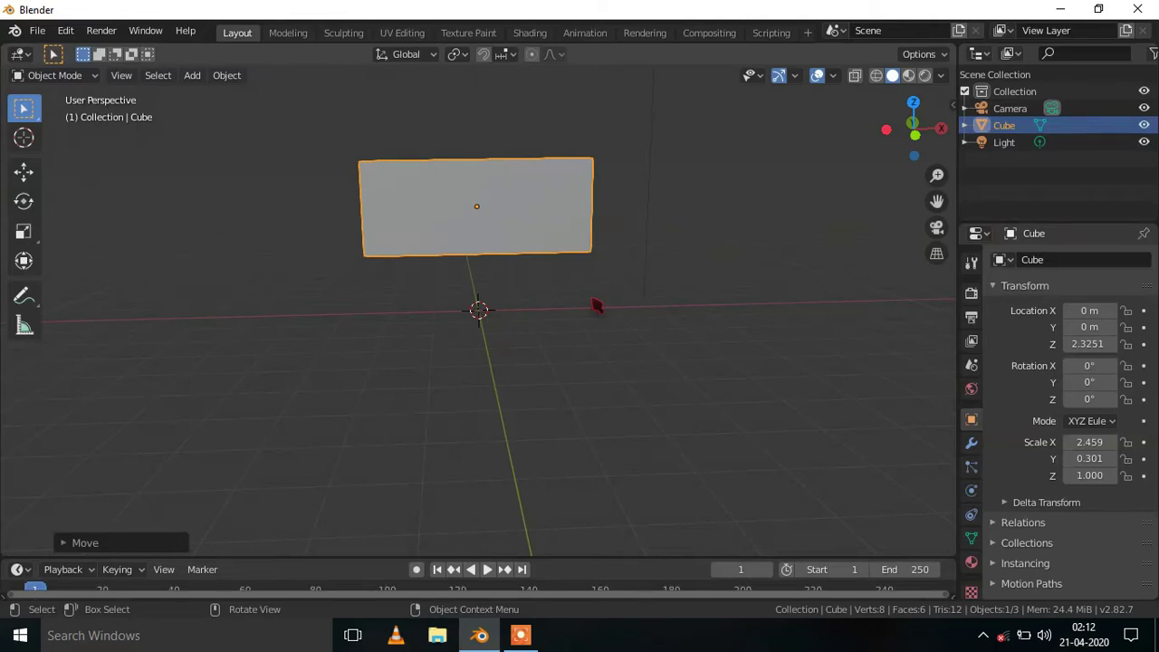
pyautogui.press('shift')
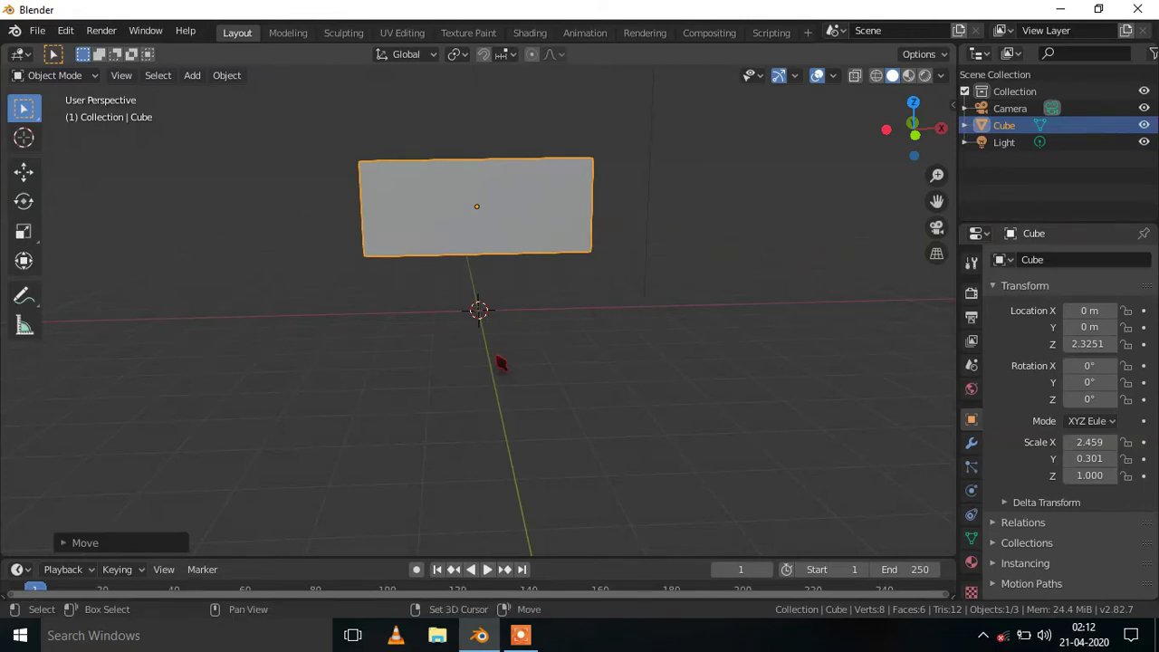
pyautogui.hotkey('shift', 'a')
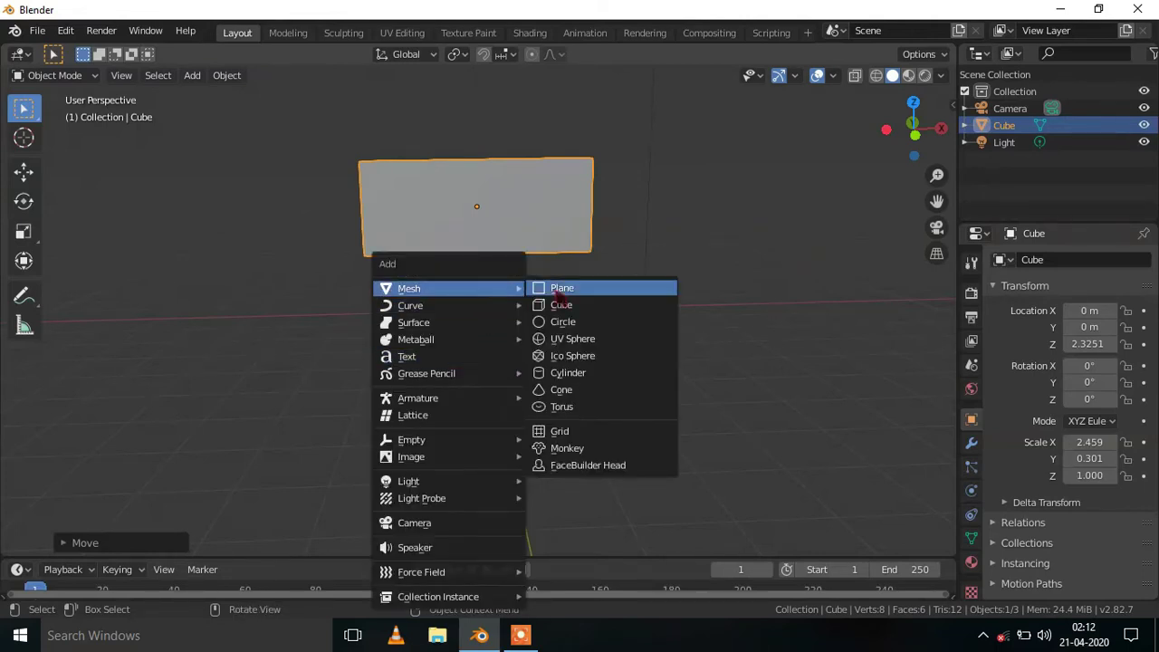
# Step: Add a plane at the origin and scale it up to 44.441
pyautogui.click(557, 296)
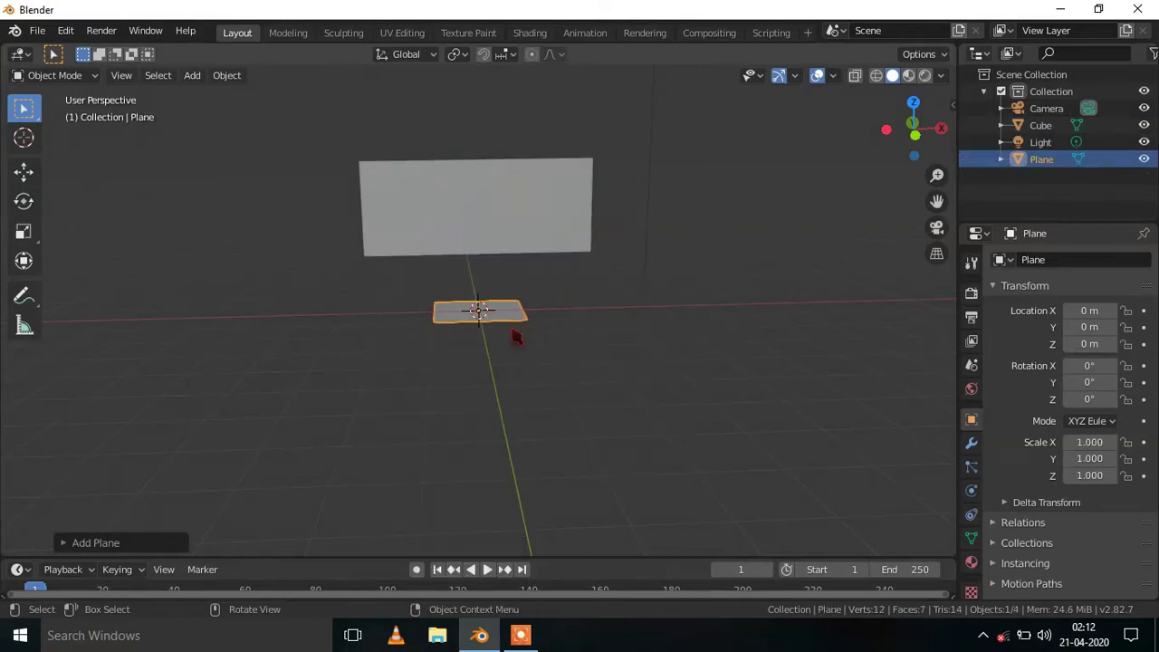
pyautogui.press('s')
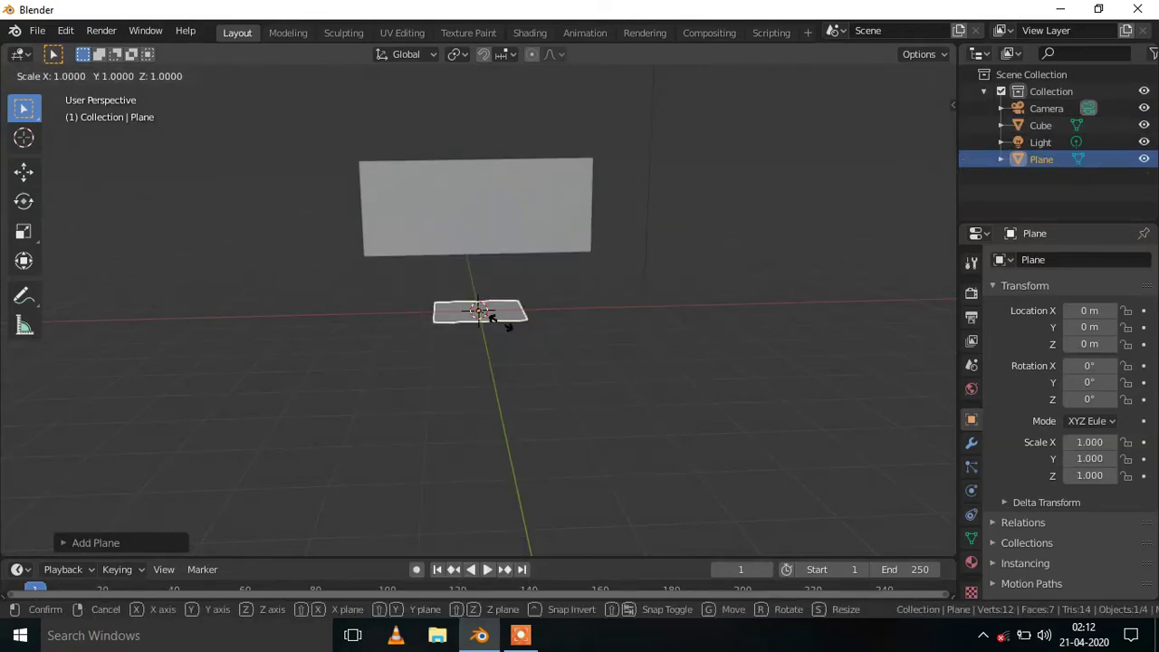
pyautogui.click(856, 480)
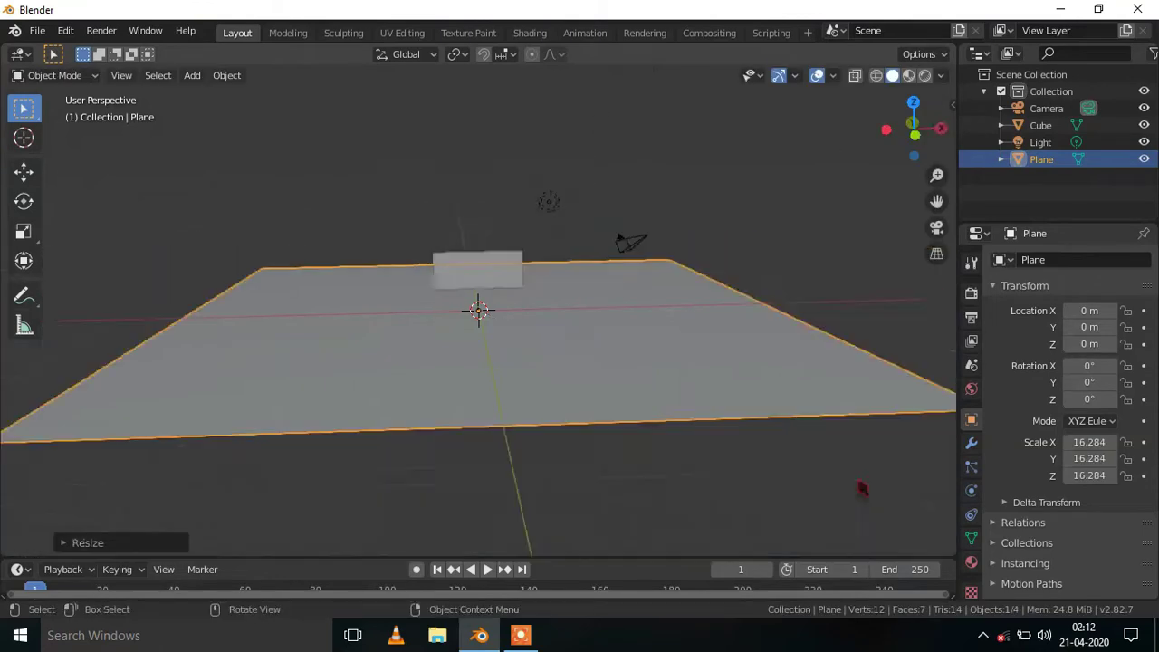
pyautogui.moveTo(856, 480); pyautogui.dragTo(621, 414, button='middle')
pyautogui.press('s')
pyautogui.click(694, 202)
pyautogui.moveTo(693, 202); pyautogui.dragTo(694, 226, button='middle')
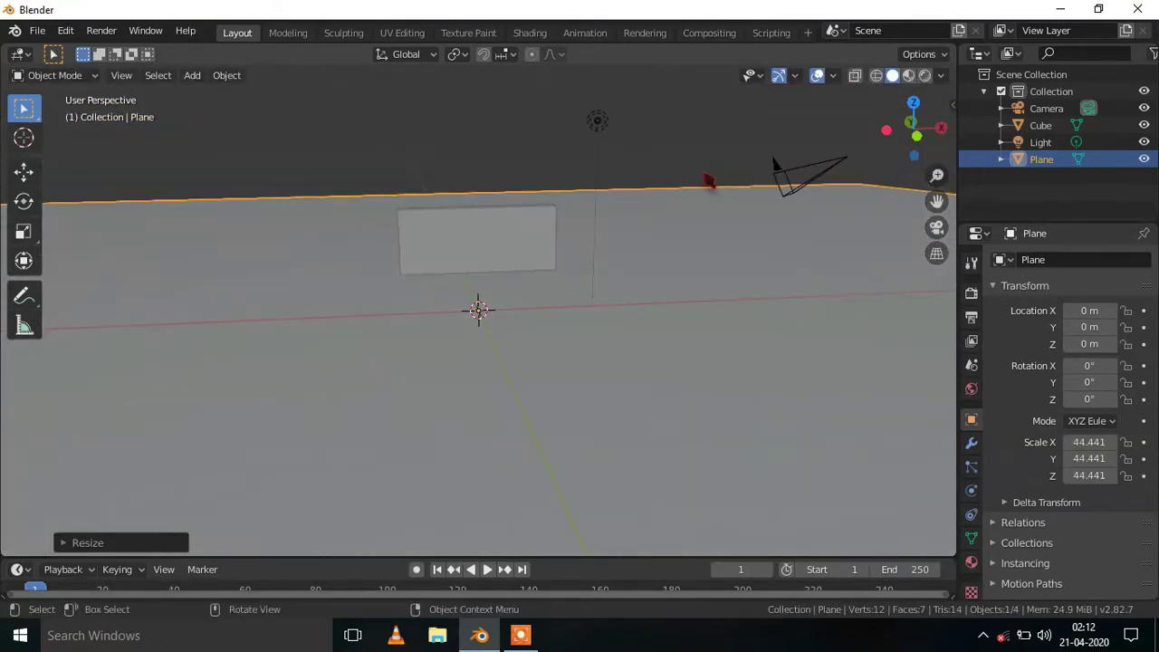
# Step: Reselect the slab and bring up its physics settings
pyautogui.click(440, 263)
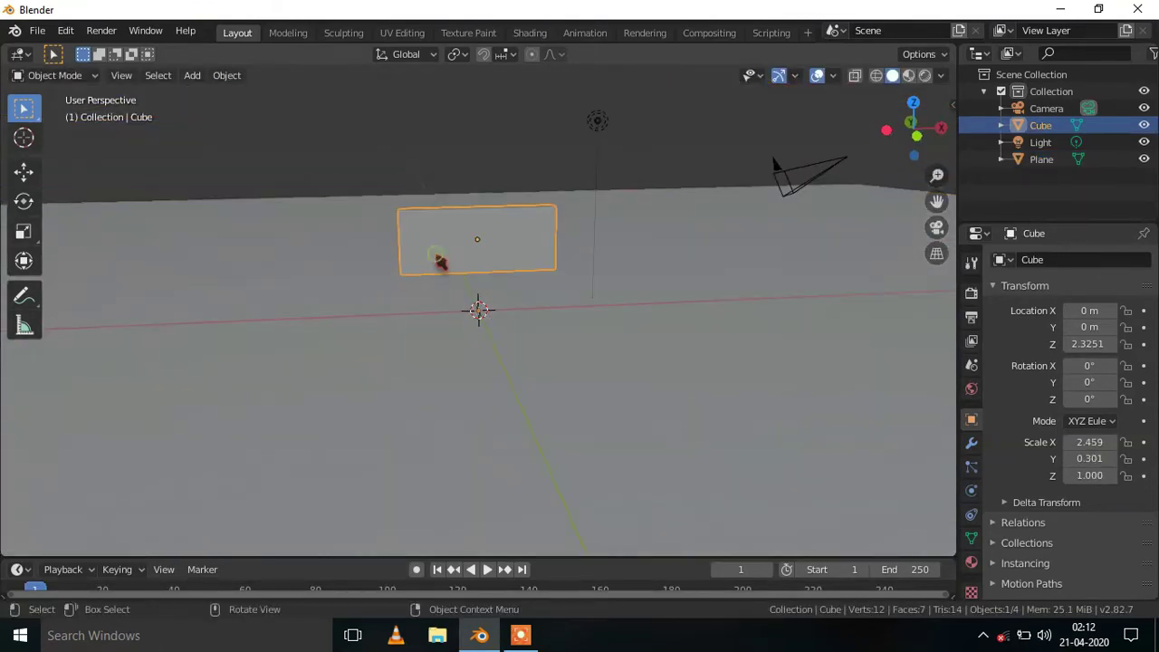
pyautogui.click(450, 347)
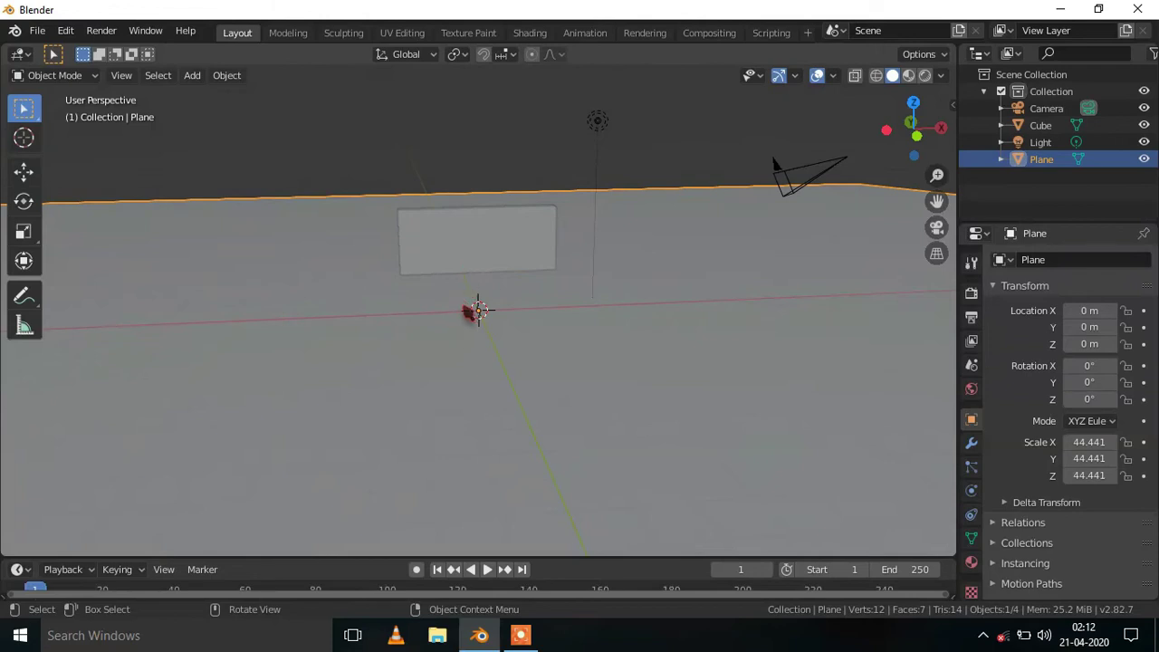
pyautogui.click(468, 256)
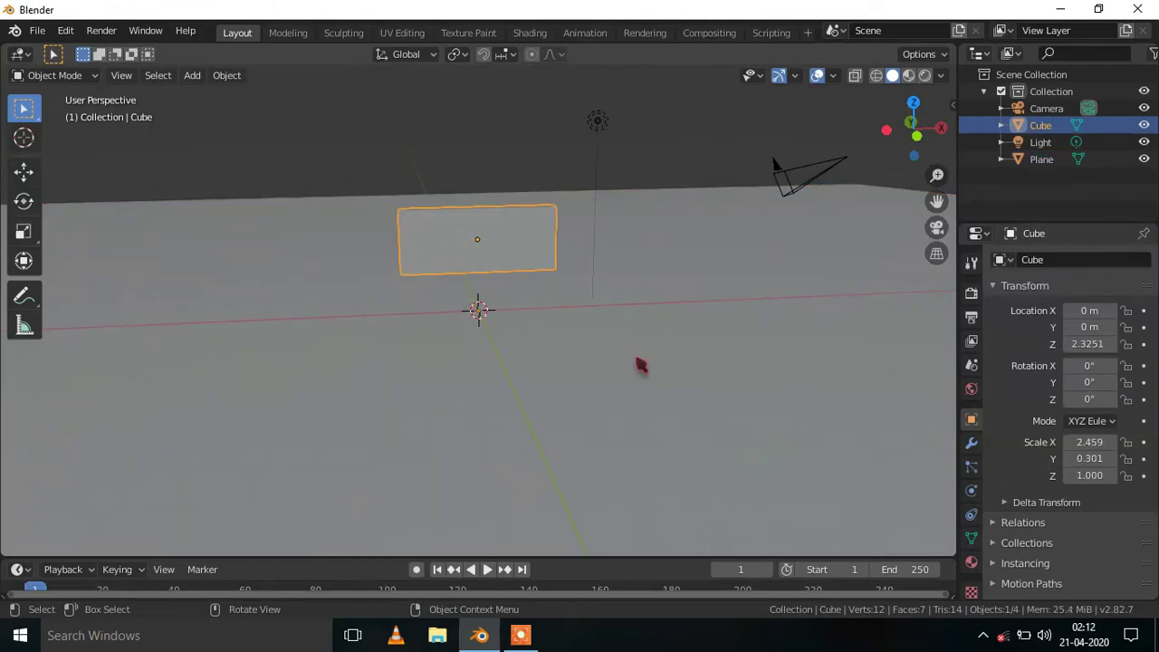
pyautogui.click(972, 492)
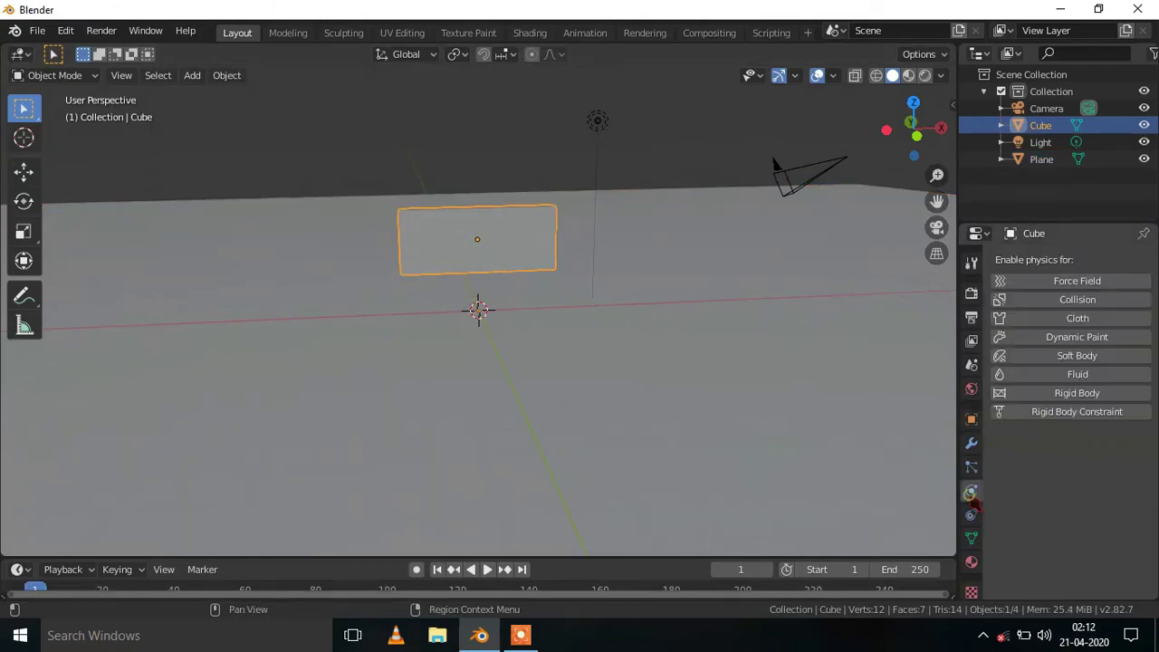
# Step: Make the slab a rigid body with Box collision shape and friction 1.000
pyautogui.click(1067, 398)
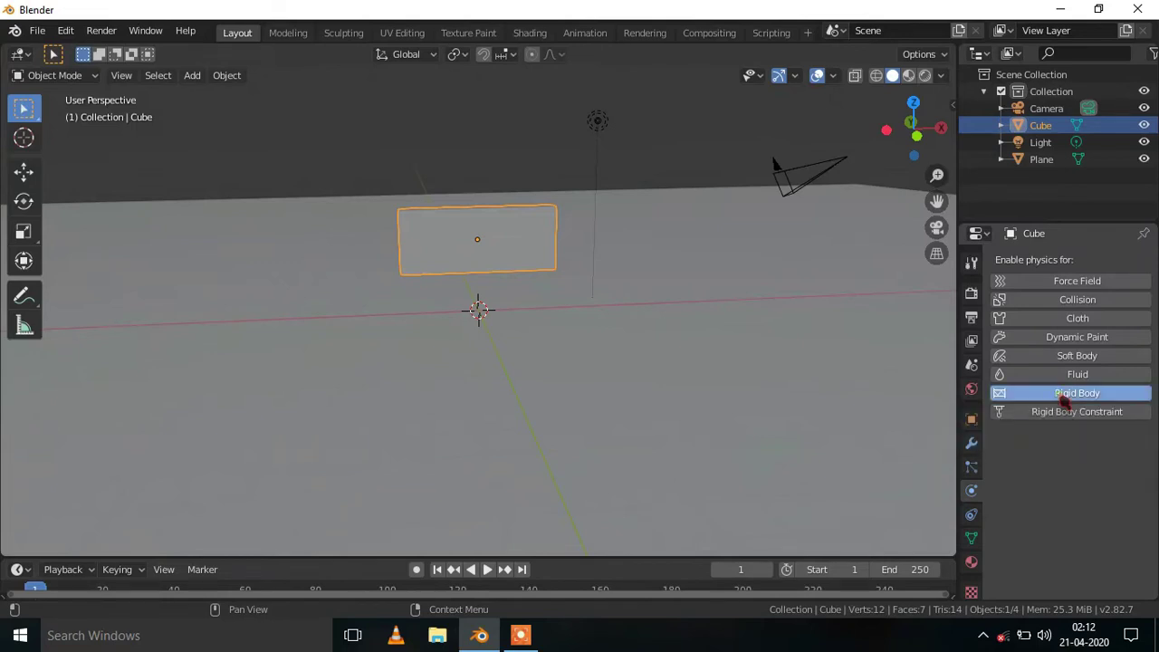
pyautogui.scroll(-3, 1068, 489)
pyautogui.click(1078, 483)
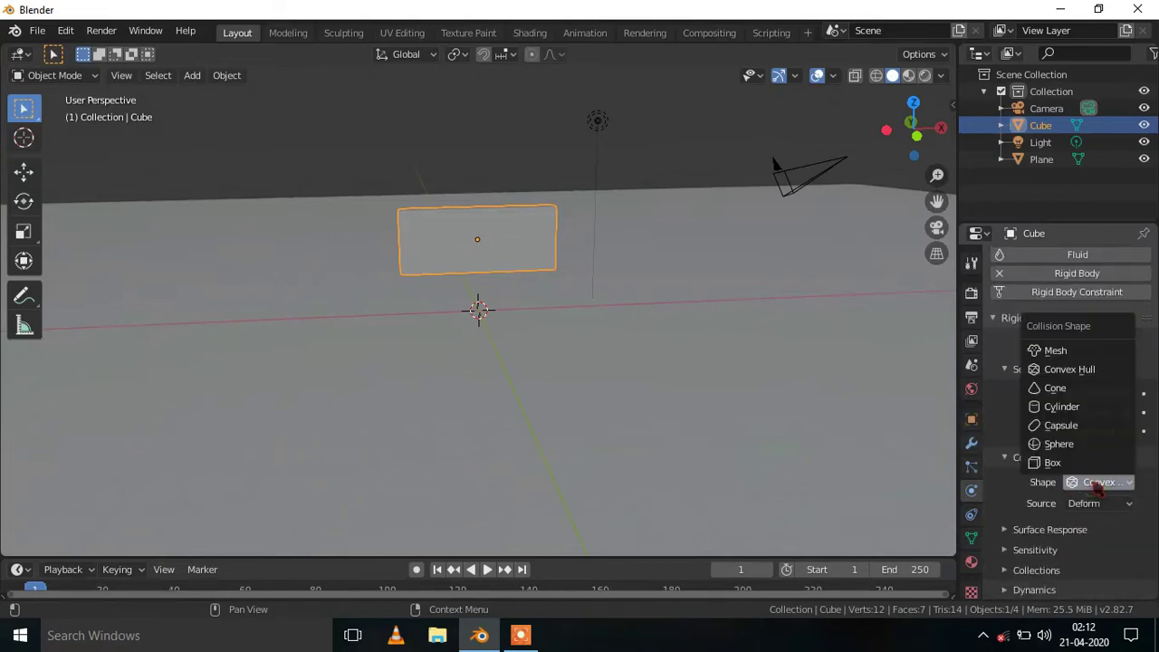
pyautogui.click(1087, 462)
pyautogui.scroll(1, 1055, 467)
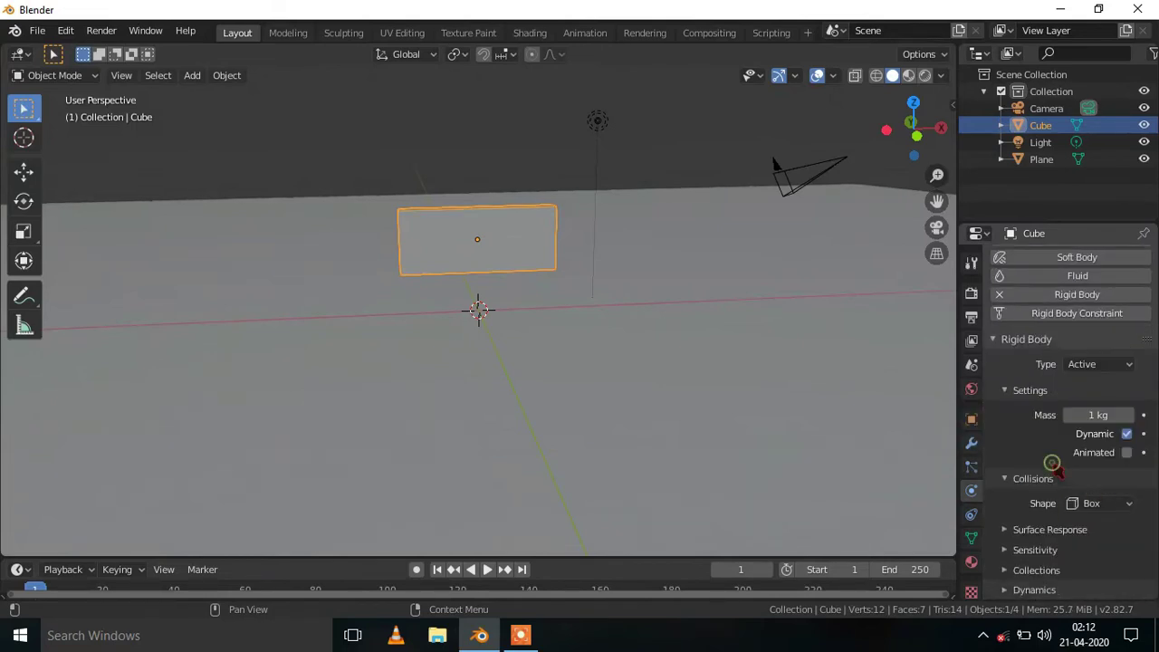
pyautogui.click(1020, 533)
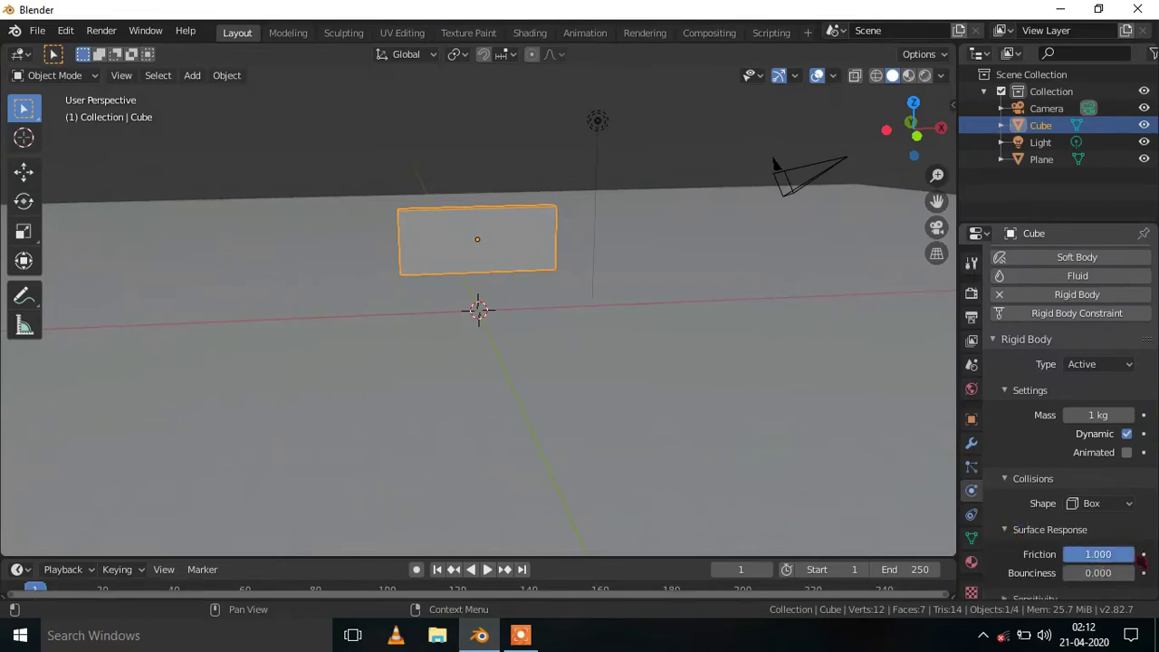
# Step: Play the animation to watch the slab fall, rewind to frame 1, and select the ground plane
pyautogui.moveTo(618, 429); pyautogui.dragTo(619, 429, button='middle')
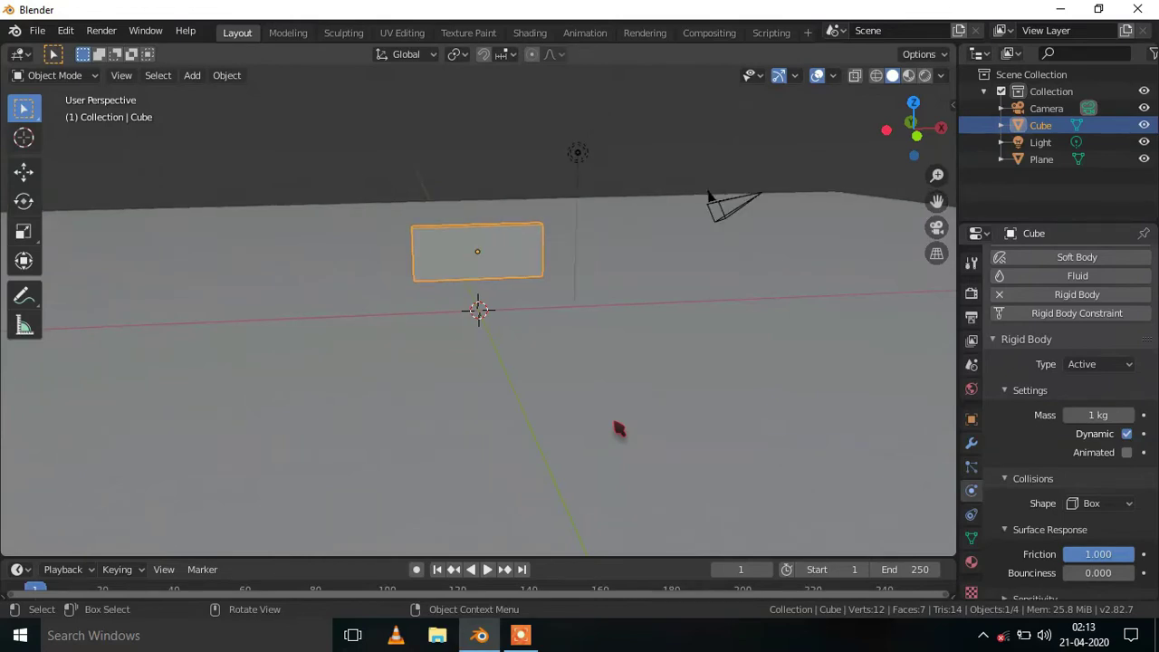
pyautogui.press('space')
pyautogui.press('space')
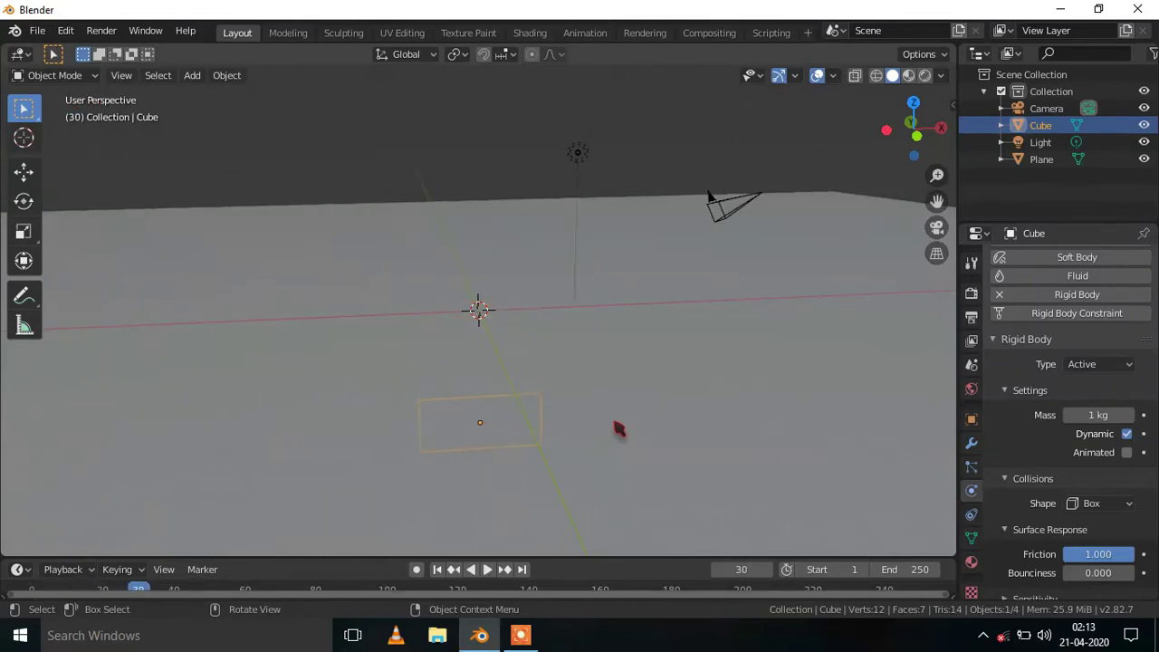
pyautogui.click(437, 569)
pyautogui.click(572, 454)
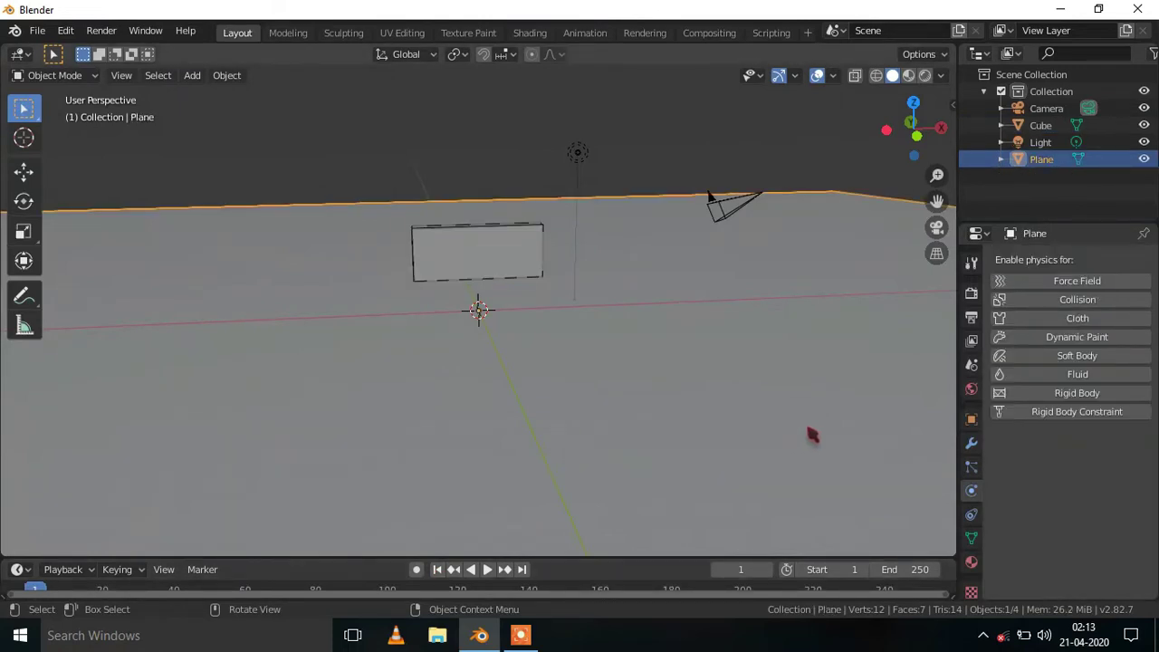
# Step: Make the ground plane a passive rigid body with Mesh collision and friction 1.000
pyautogui.click(1041, 394)
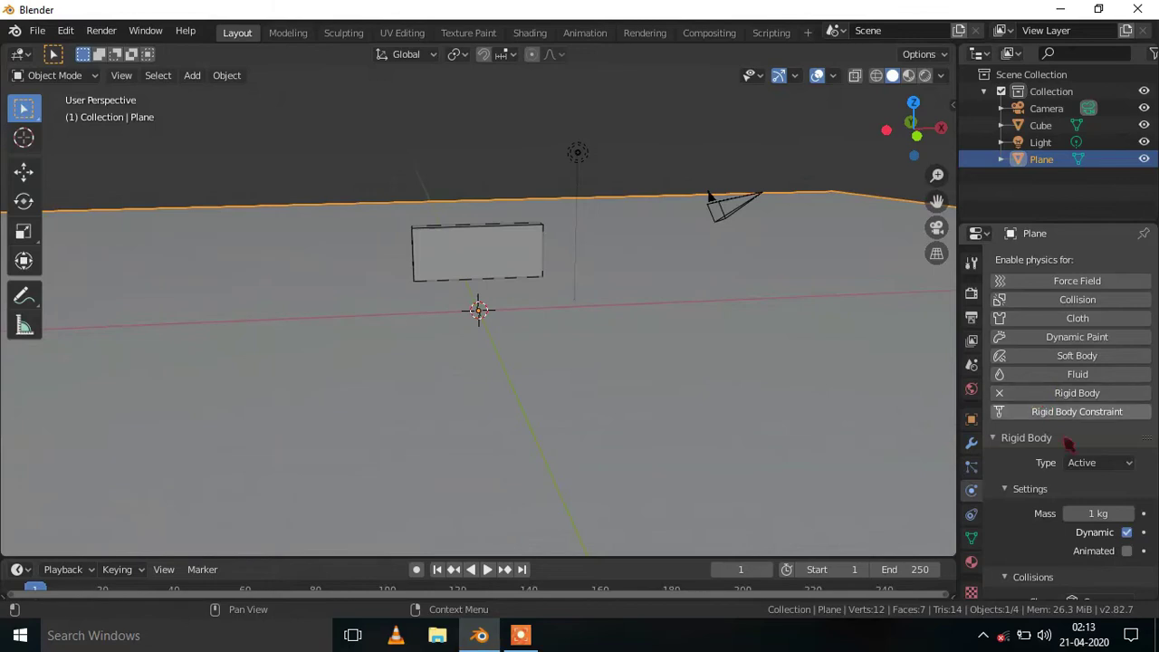
pyautogui.press('space')
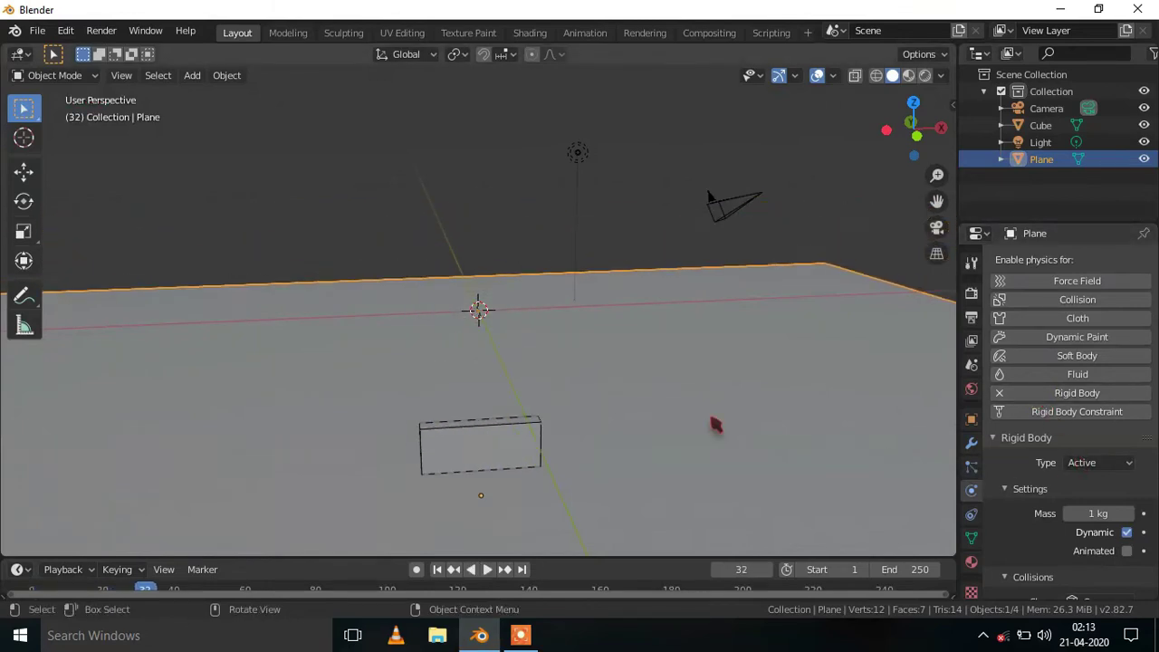
pyautogui.click(438, 569)
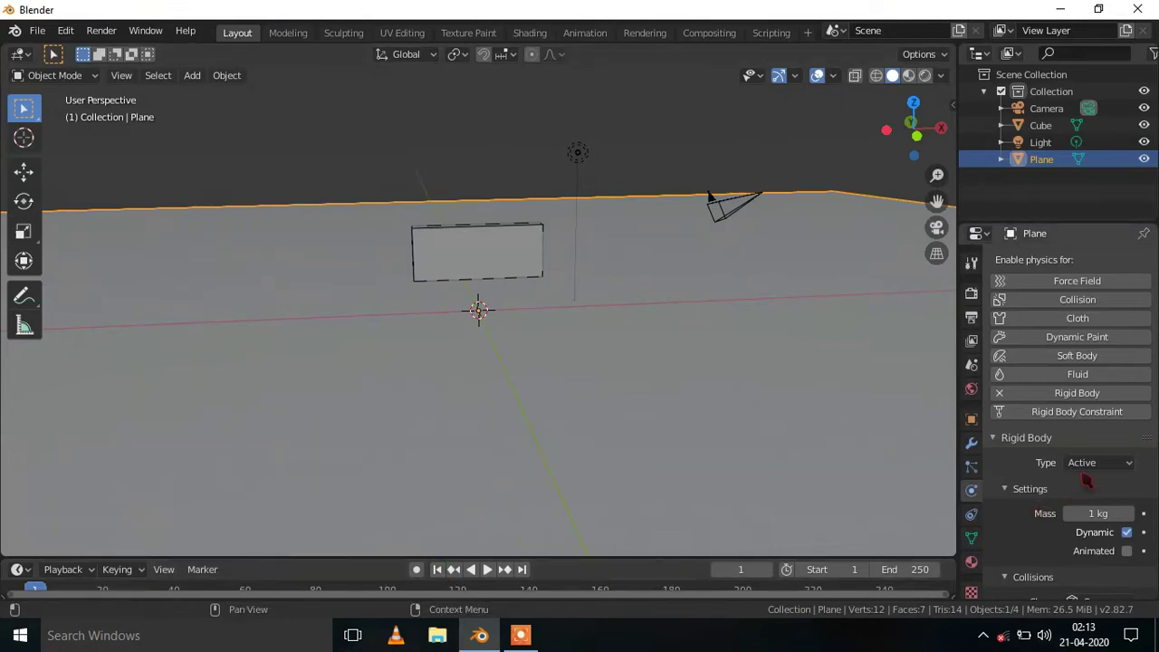
pyautogui.click(1091, 463)
pyautogui.click(1082, 500)
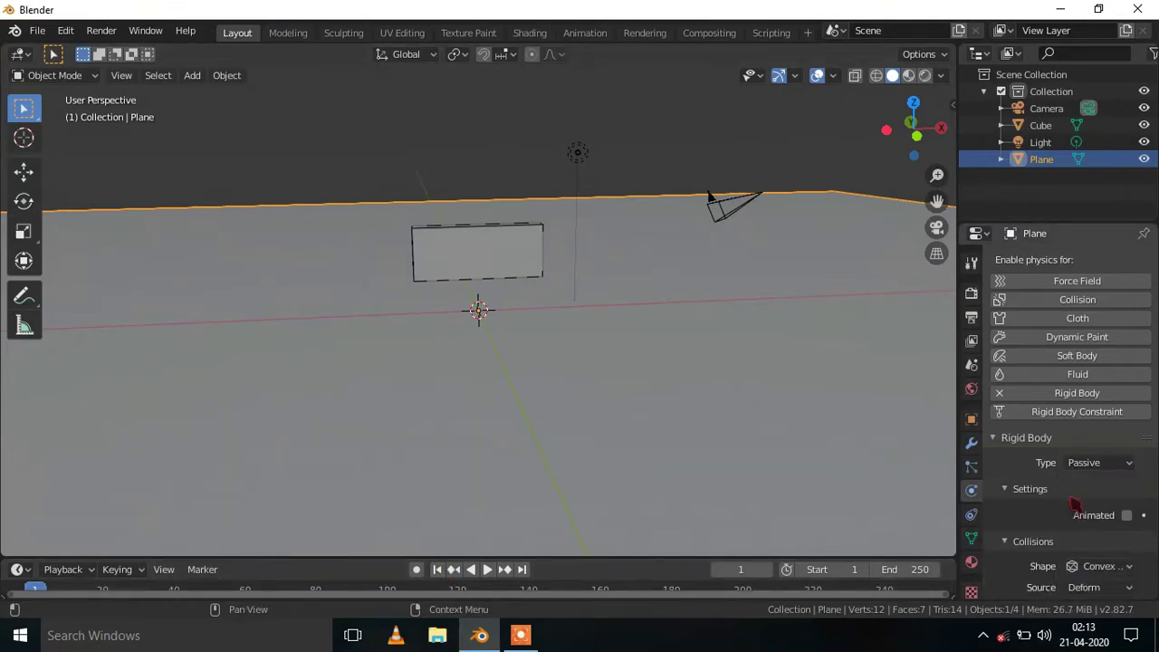
pyautogui.scroll(-1, 1100, 543)
pyautogui.click(1103, 532)
pyautogui.click(1053, 401)
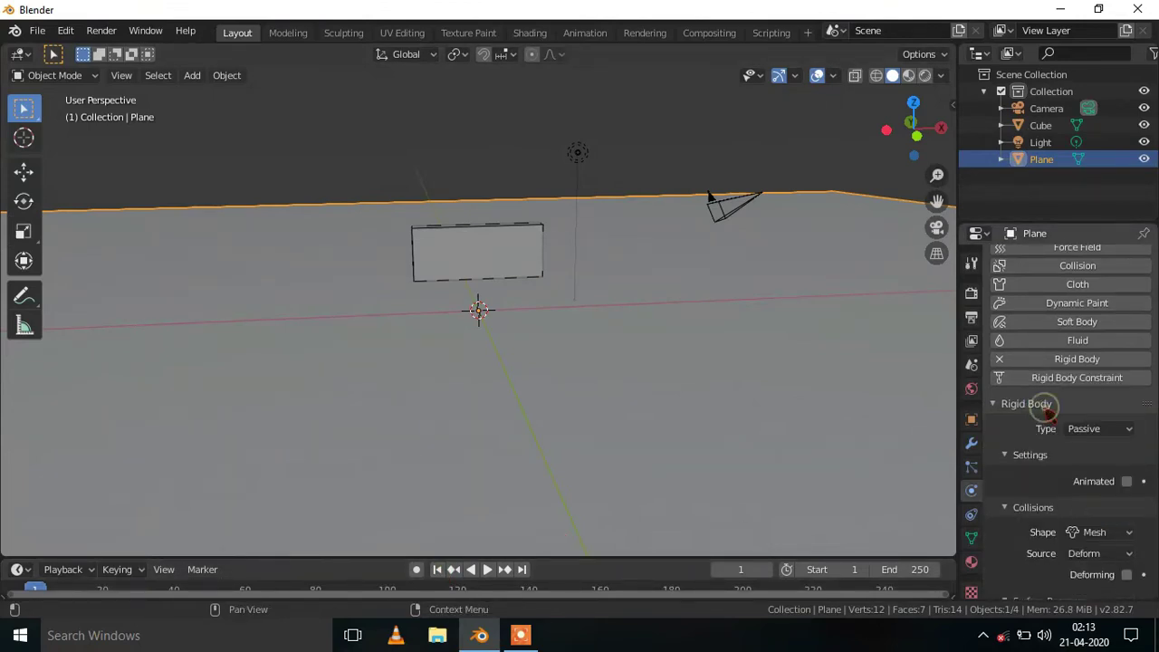
pyautogui.scroll(-3, 1017, 521)
pyautogui.moveTo(1098, 526); pyautogui.dragTo(1131, 525)
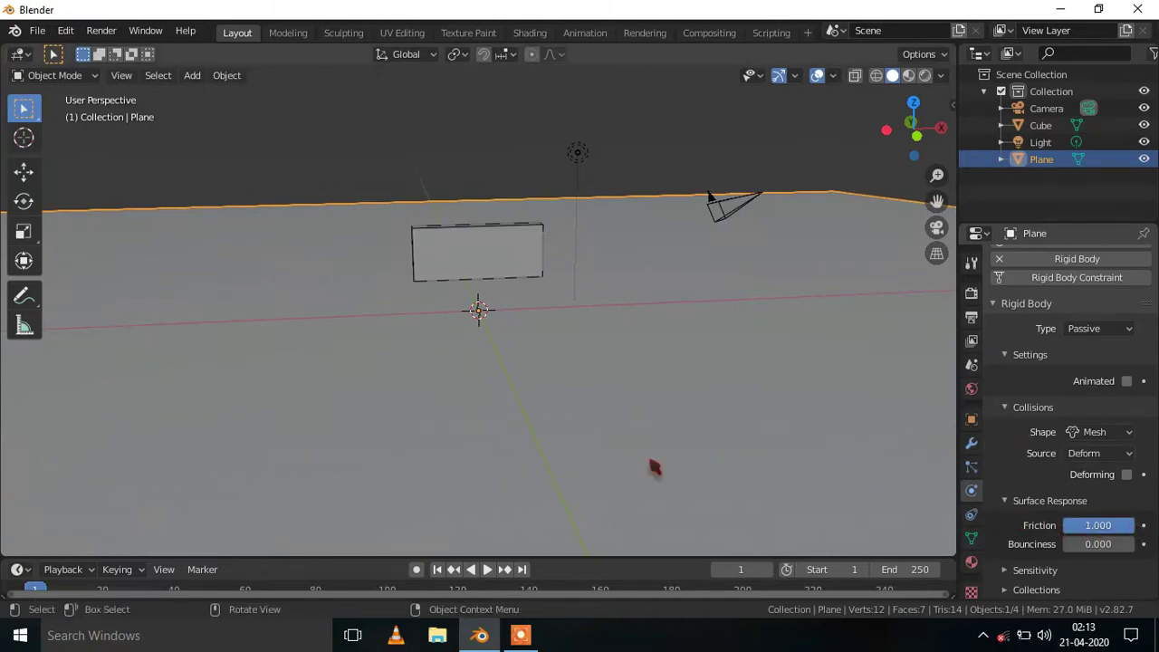
# Step: Replay the simulation to check the slab lands on the plane, rewind, and reselect the slab
pyautogui.press('space')
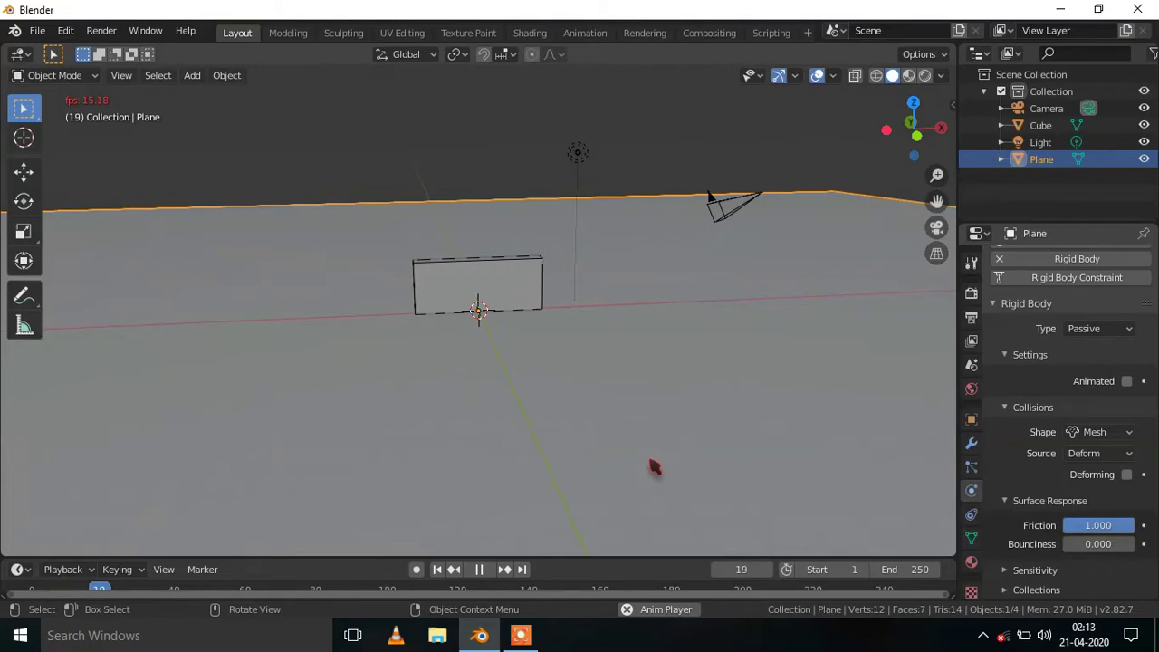
pyautogui.press('space')
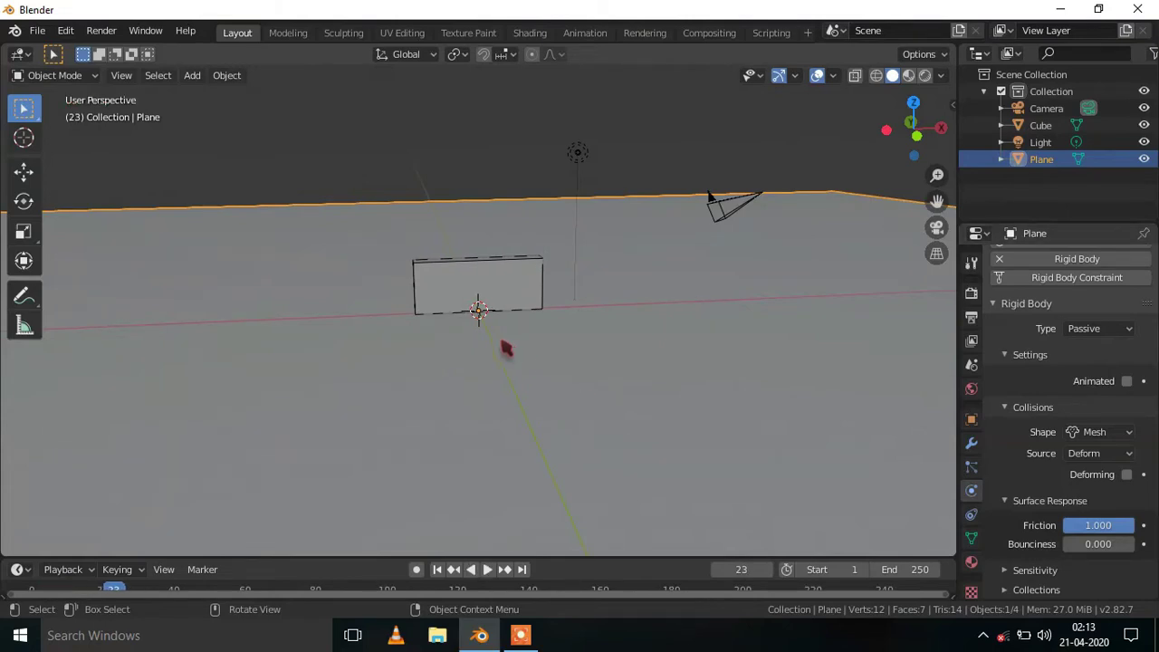
pyautogui.hotkey('shift', 'Left')
pyautogui.click(494, 280)
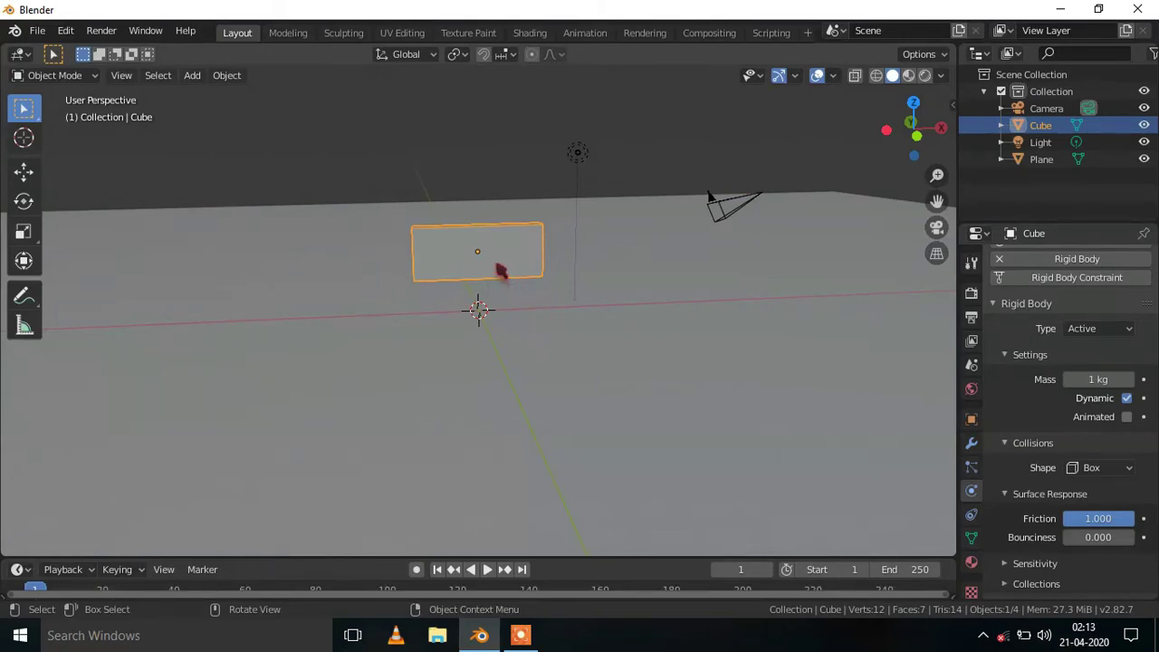
# Step: Enable Deactivation in the slab's rigid body Dynamics settings
pyautogui.scroll(-1, 1029, 477)
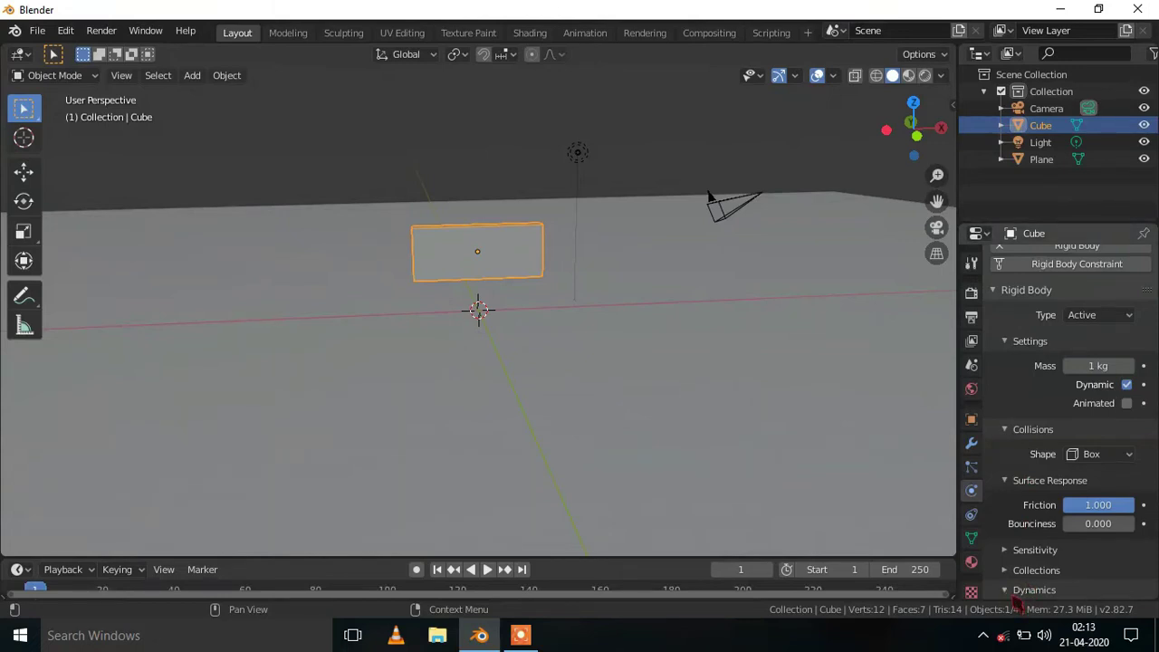
pyautogui.click(1015, 598)
pyautogui.scroll(-3, 1014, 598)
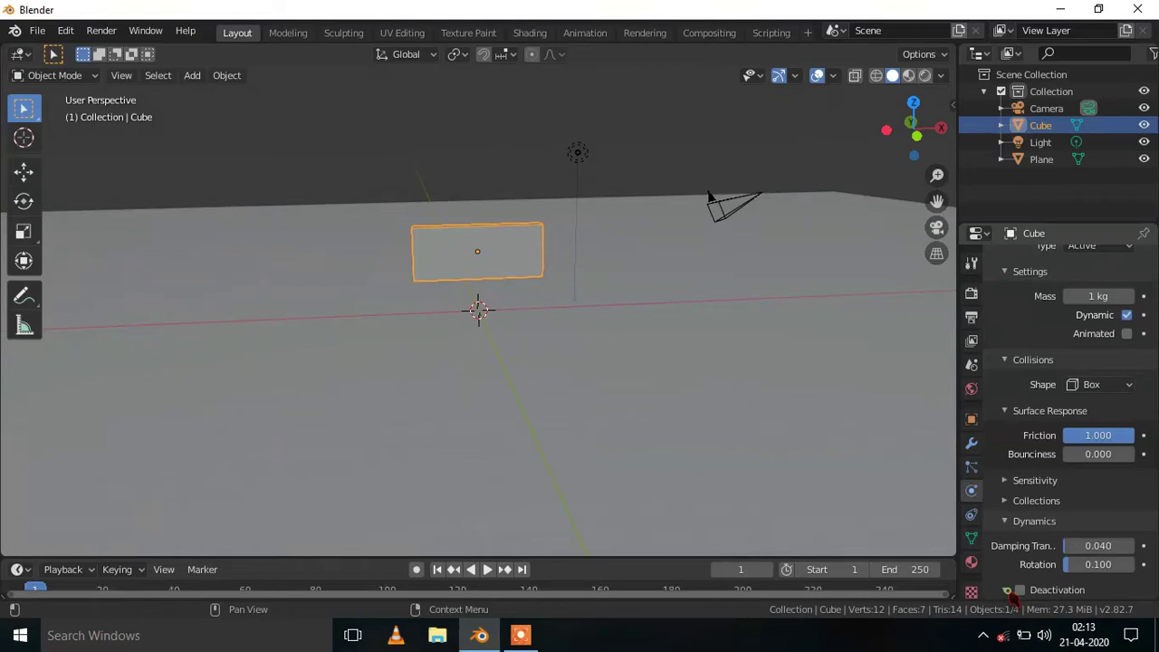
pyautogui.click(1009, 590)
pyautogui.scroll(-3, 1010, 592)
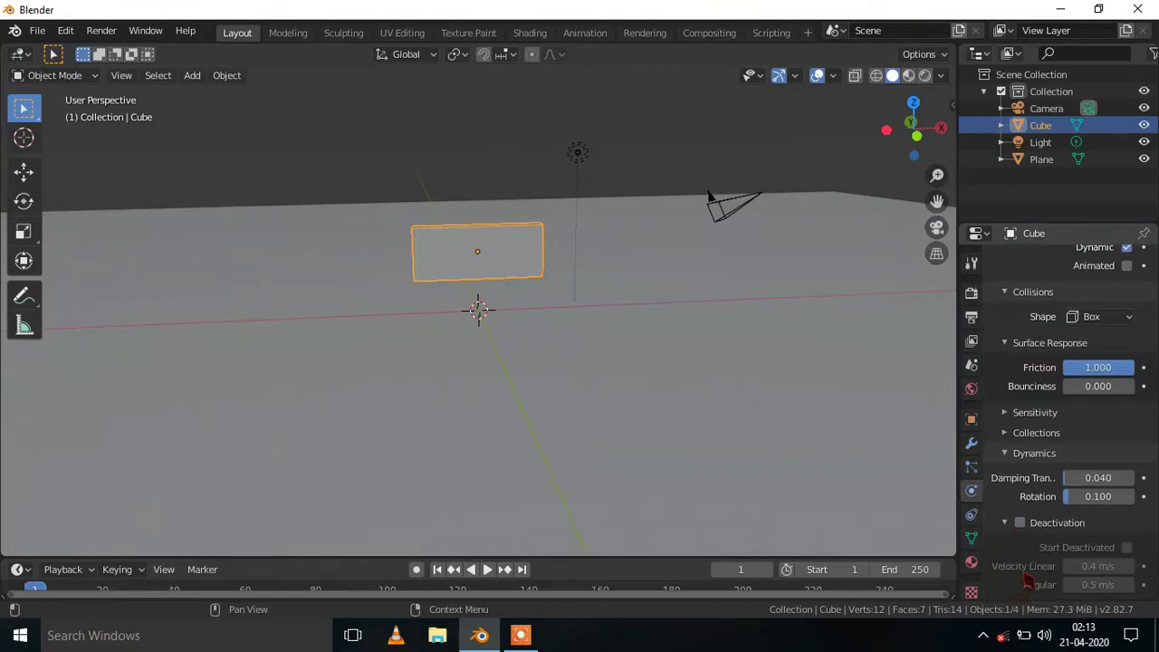
pyautogui.click(1020, 523)
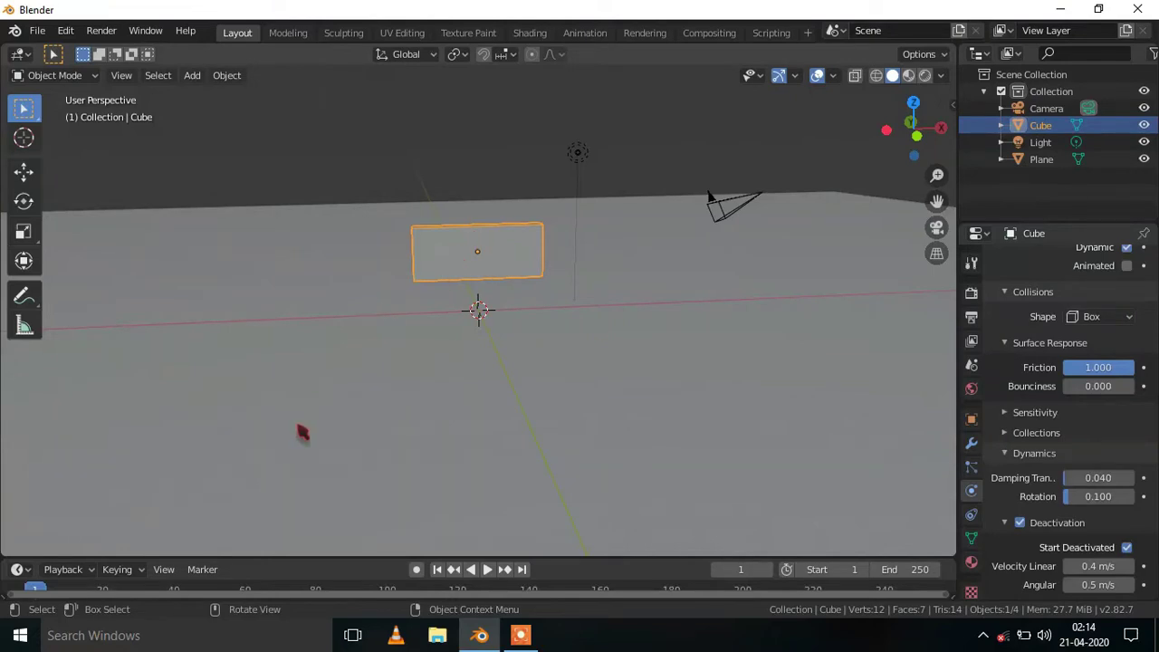
# Step: Play the simulation to confirm the slab stays still, then return to frame 1
pyautogui.press('space')
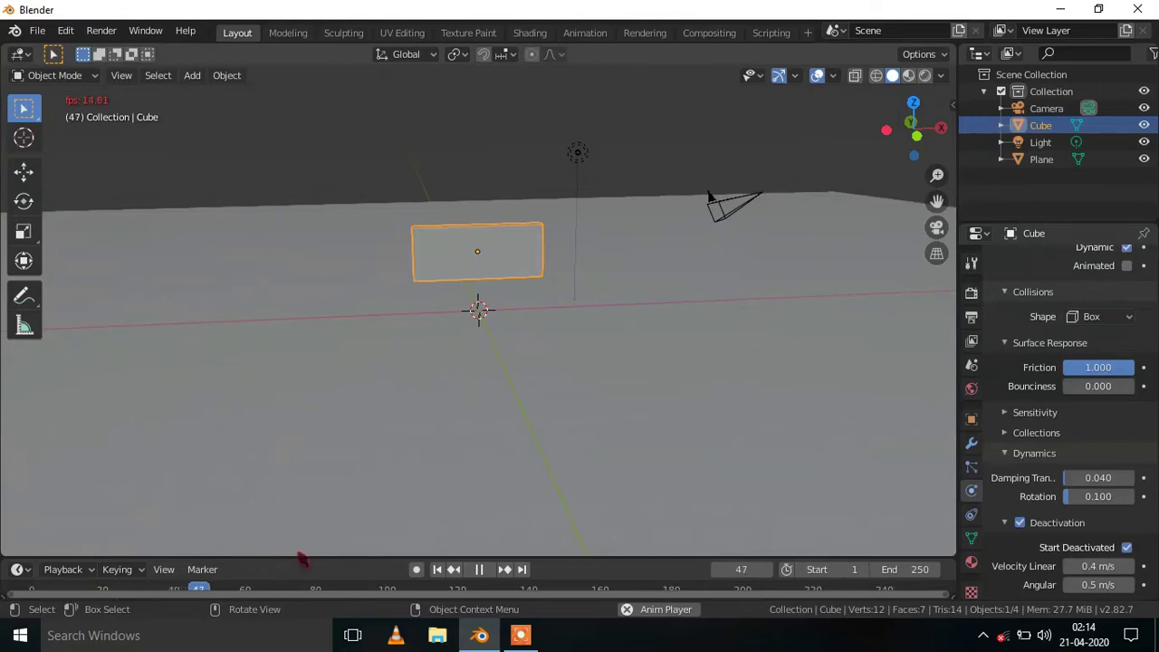
pyautogui.moveTo(297, 556); pyautogui.dragTo(297, 531)
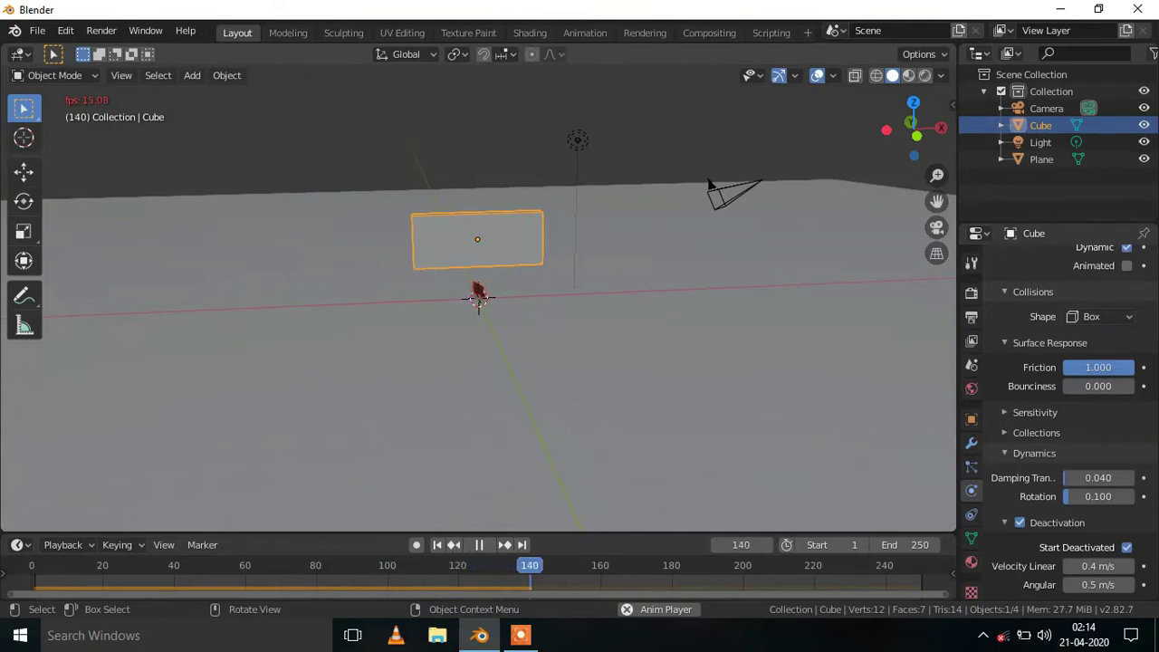
pyautogui.press('space')
pyautogui.click(439, 545)
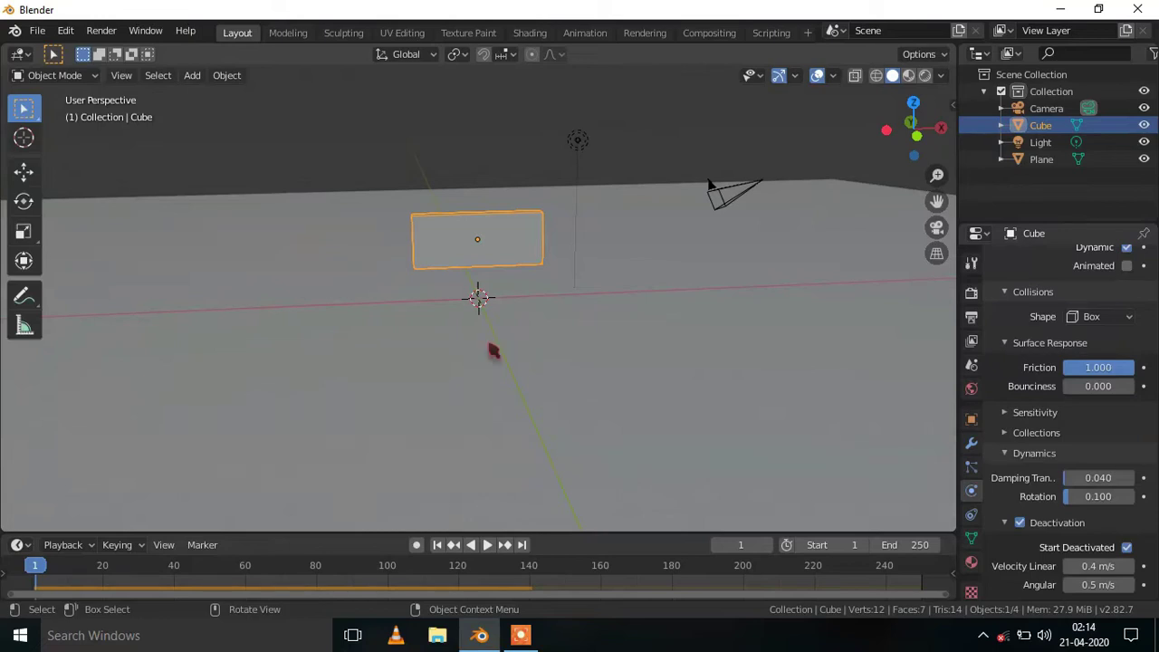
# Step: Add a new cube left of the slab and keyframe its location at frame 1
pyautogui.hotkey('shift', 'a')
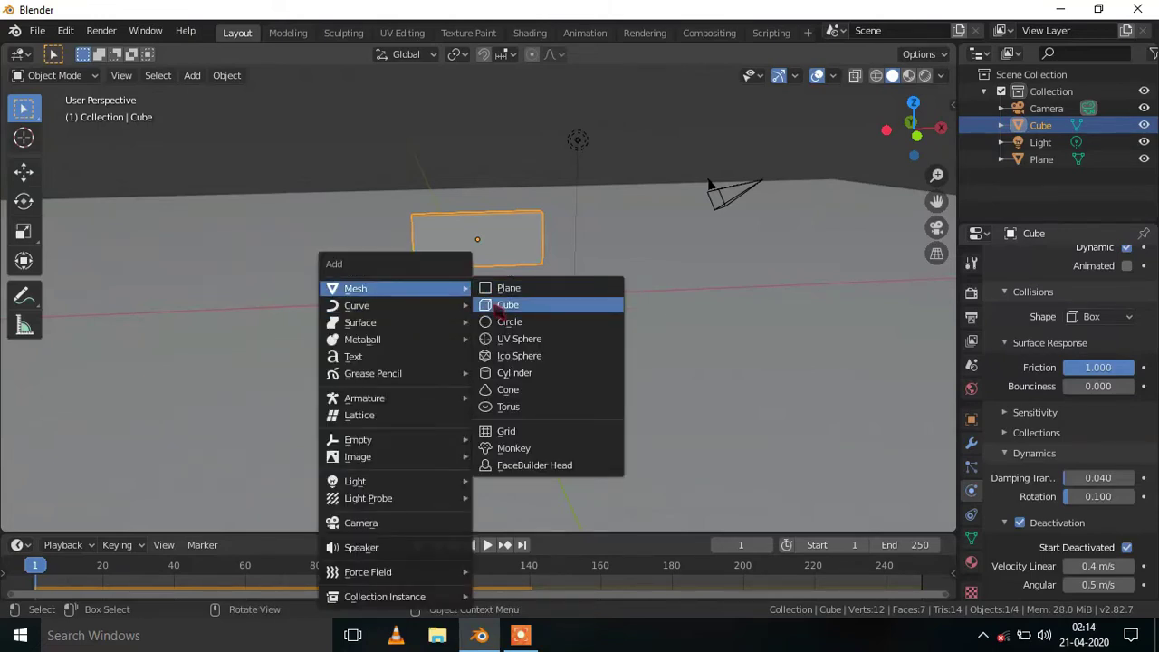
pyautogui.click(506, 305)
pyautogui.moveTo(575, 360); pyautogui.dragTo(556, 352, button='middle')
pyautogui.press('g')
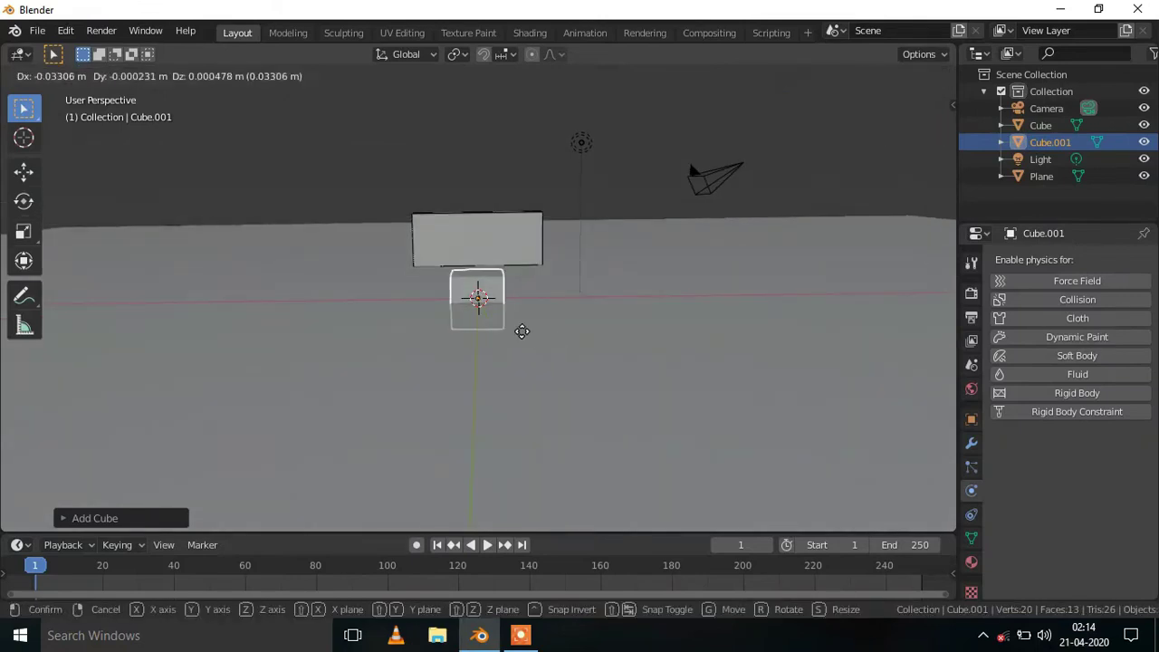
pyautogui.click(426, 284)
pyautogui.press('i')
pyautogui.click(492, 264)
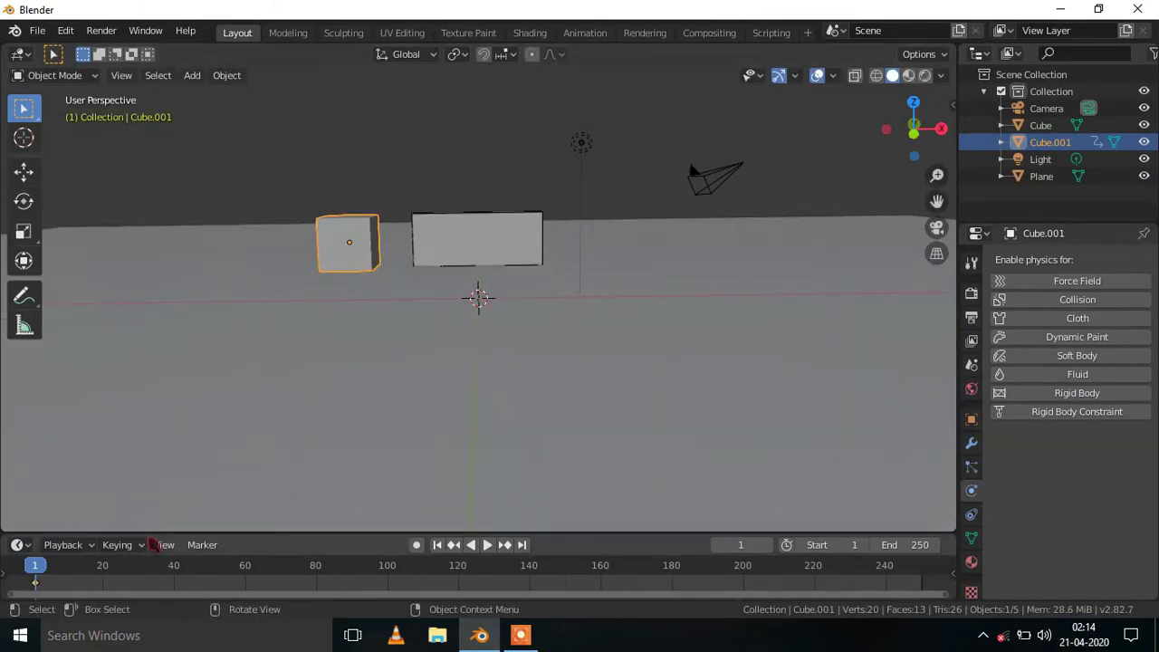
# Step: Move the small cube toward the slab, keyframe its location at frame 17, and preview the slide
pyautogui.keyDown('alt'); pyautogui.scroll(-16, 476, 298); pyautogui.keyUp('alt')
pyautogui.press('g')
pyautogui.click(458, 390)
pyautogui.press('i')
pyautogui.click(475, 373)
pyautogui.click(438, 544)
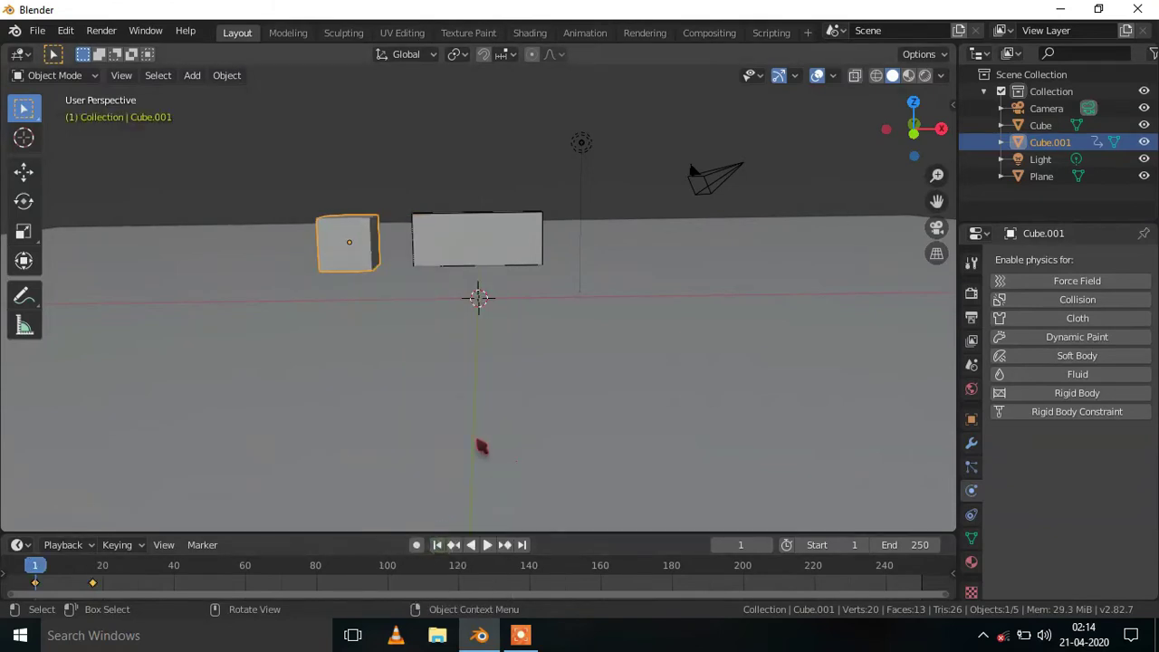
pyautogui.press('space')
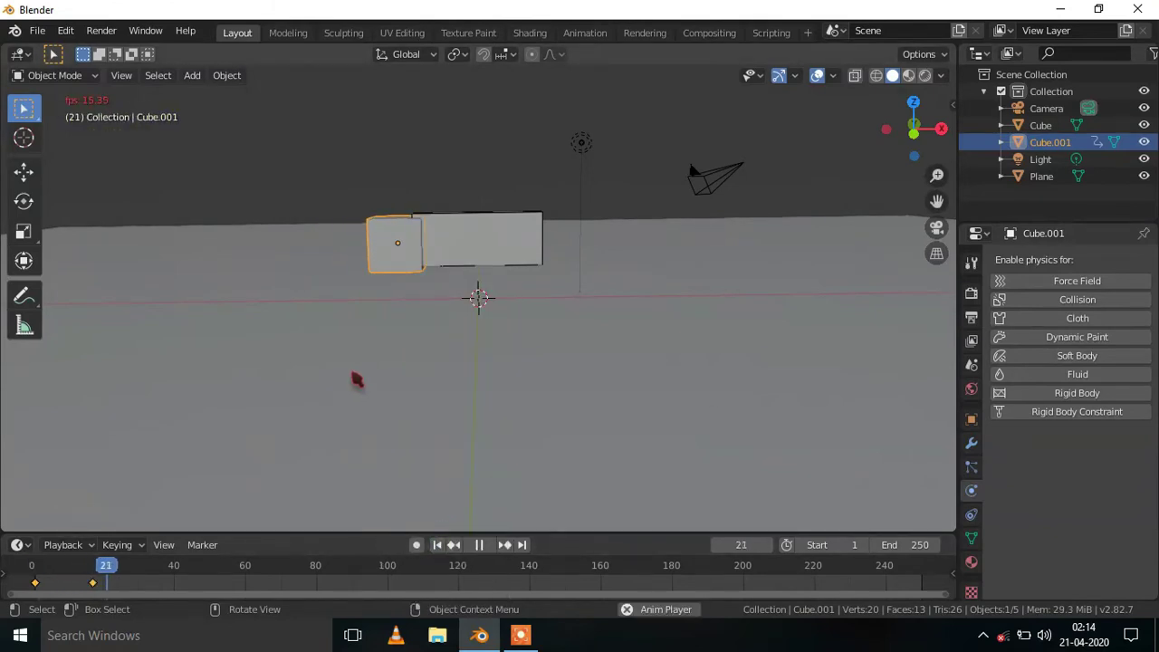
pyautogui.press('space')
pyautogui.hotkey('shift', 'Left')
# Step: Make the small cube a passive rigid body with Animated enabled
pyautogui.moveTo(499, 443); pyautogui.dragTo(453, 395, button='middle')
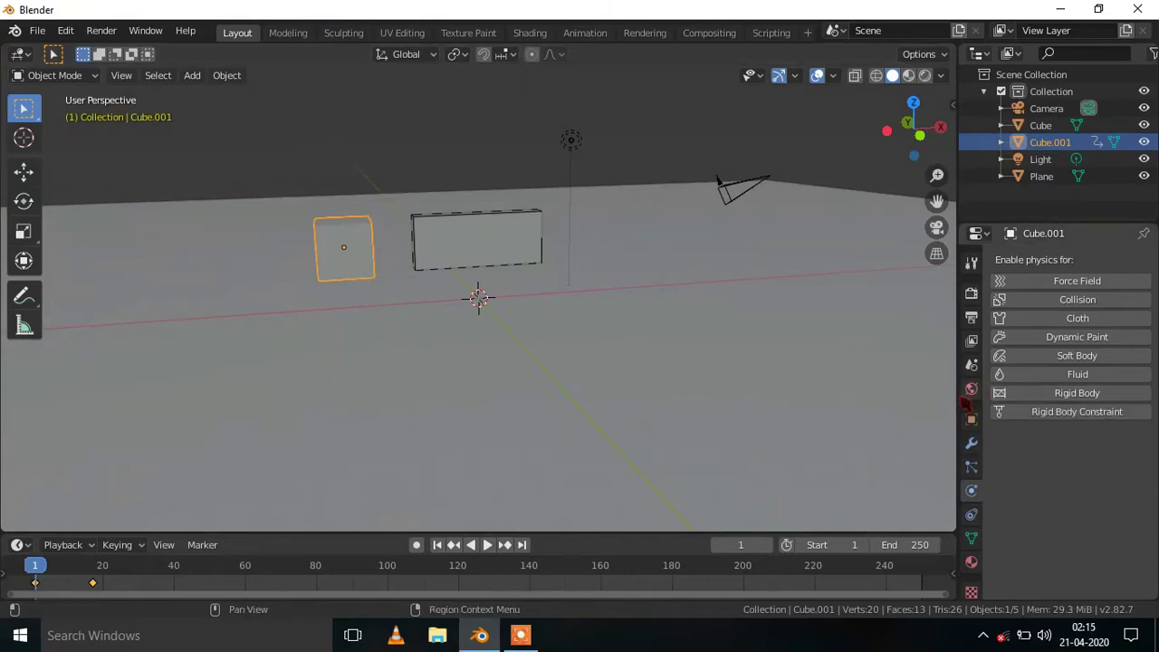
pyautogui.click(1056, 395)
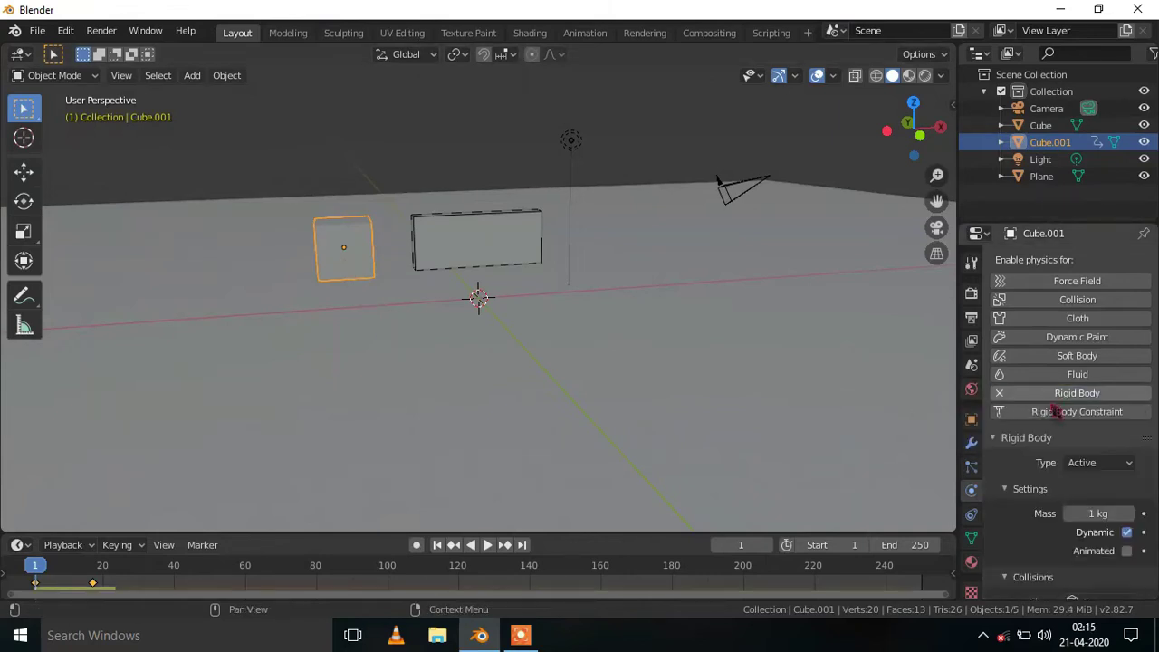
pyautogui.click(1083, 463)
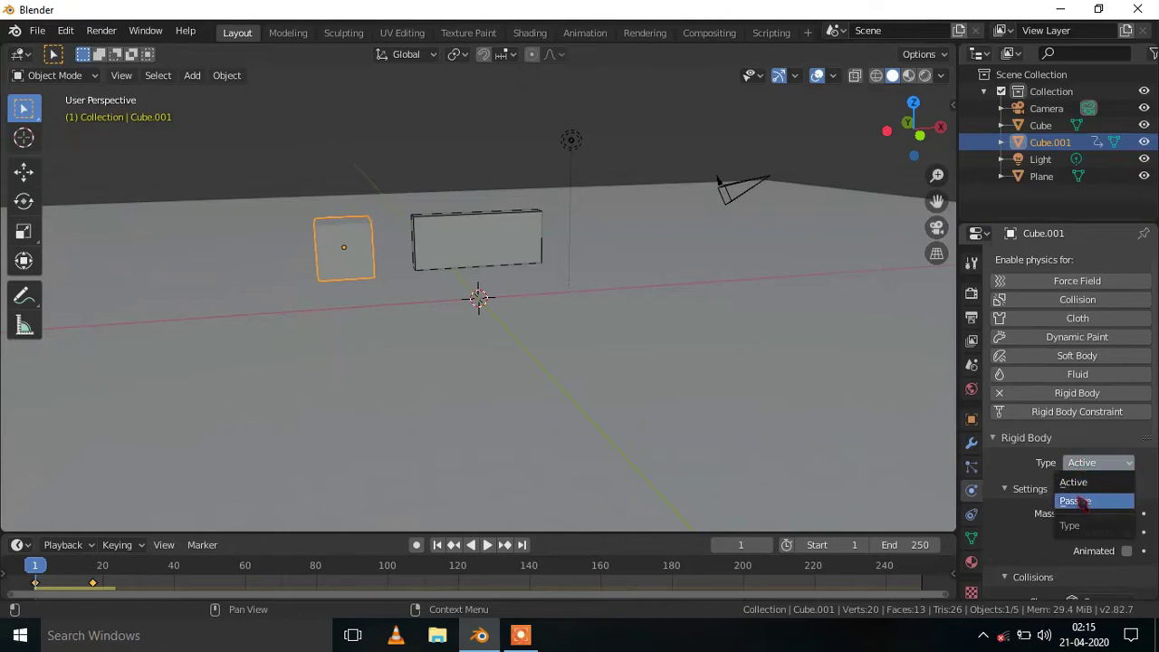
pyautogui.click(1080, 502)
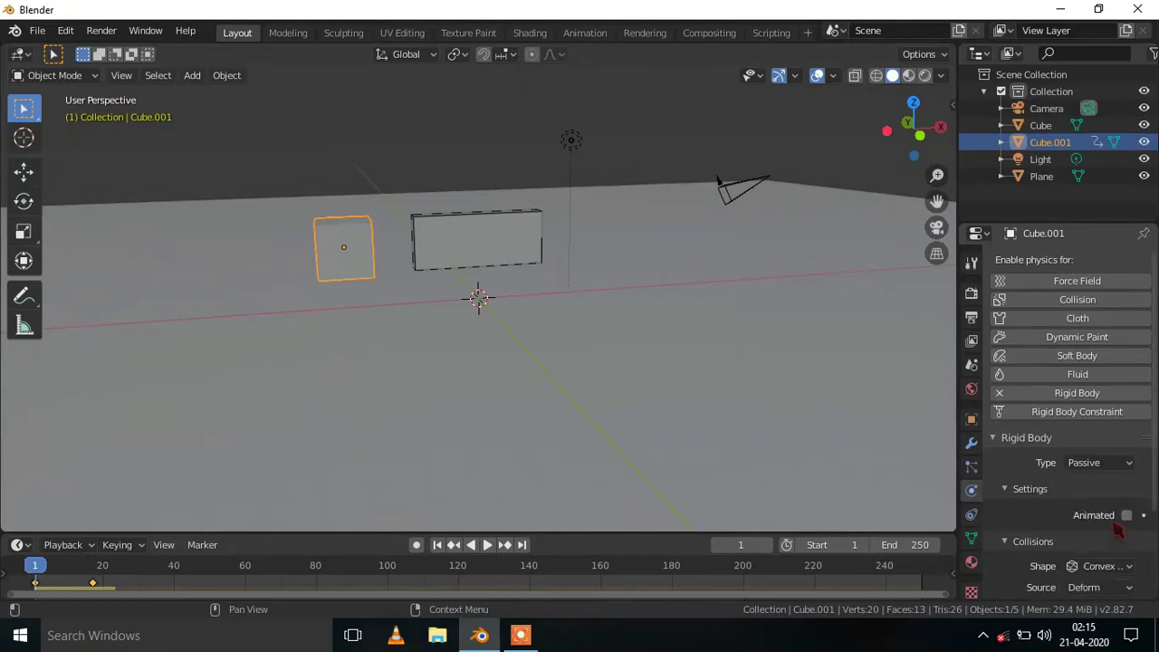
pyautogui.click(1128, 518)
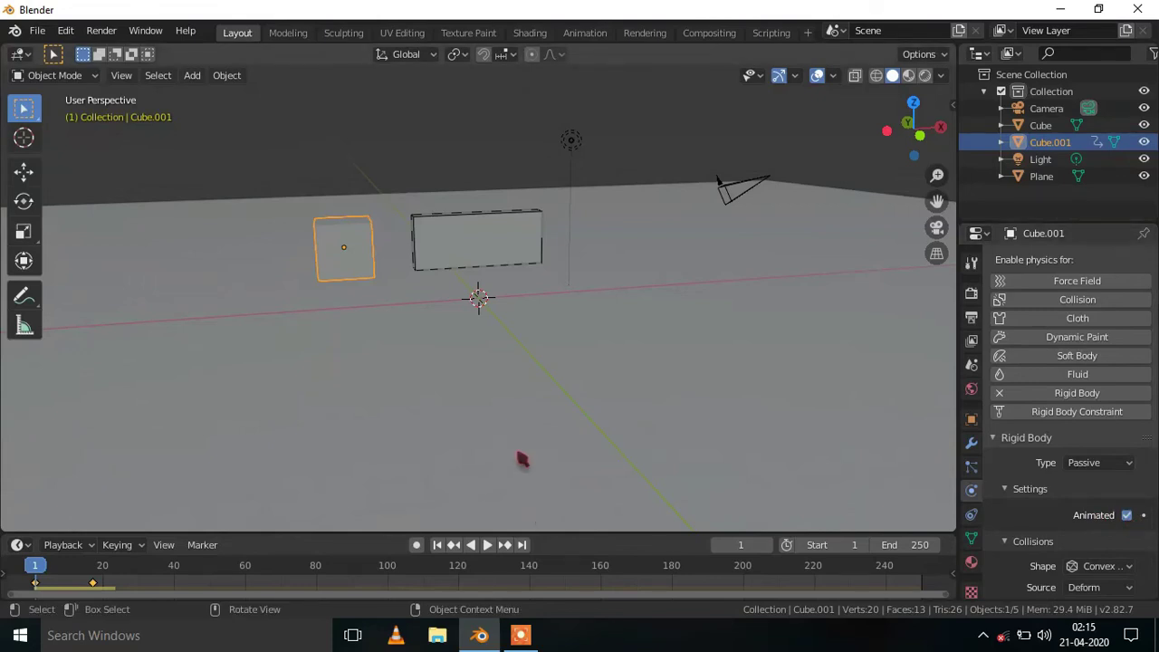
# Step: Test the push in playback, rewind, then reselect the small cube and request its deletion
pyautogui.press('space')
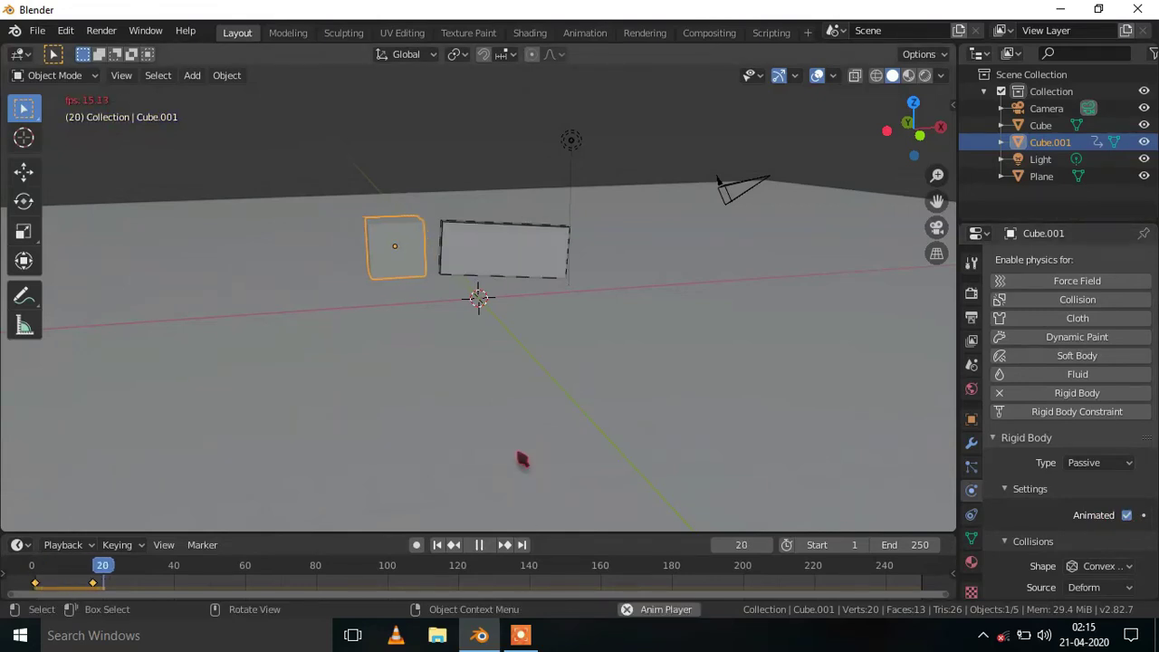
pyautogui.press('space')
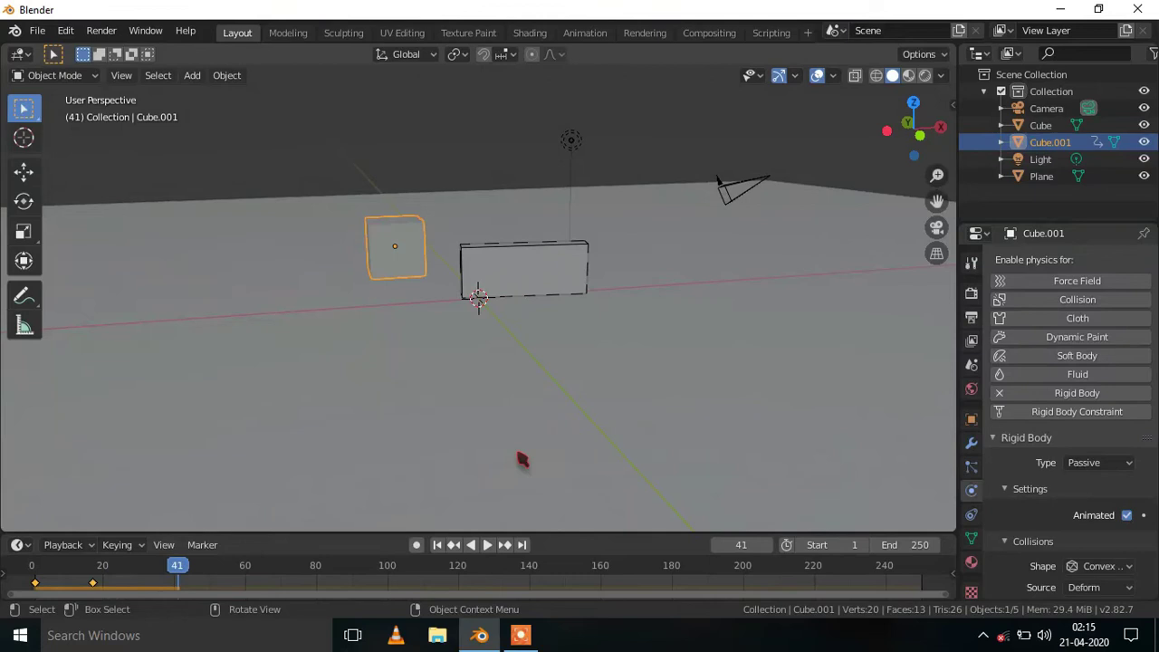
pyautogui.click(512, 283)
pyautogui.hotkey('shift', 'Left')
pyautogui.click(352, 270)
pyautogui.press('x')
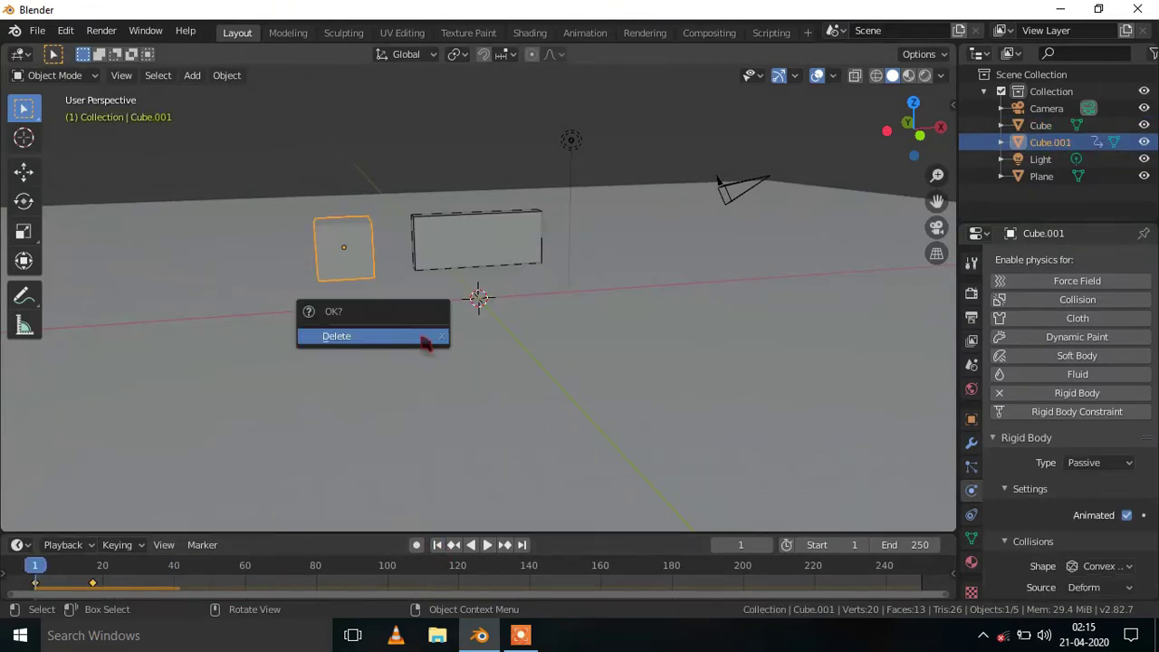
pyautogui.click(426, 342)
pyautogui.scroll(-5, 1078, 576)
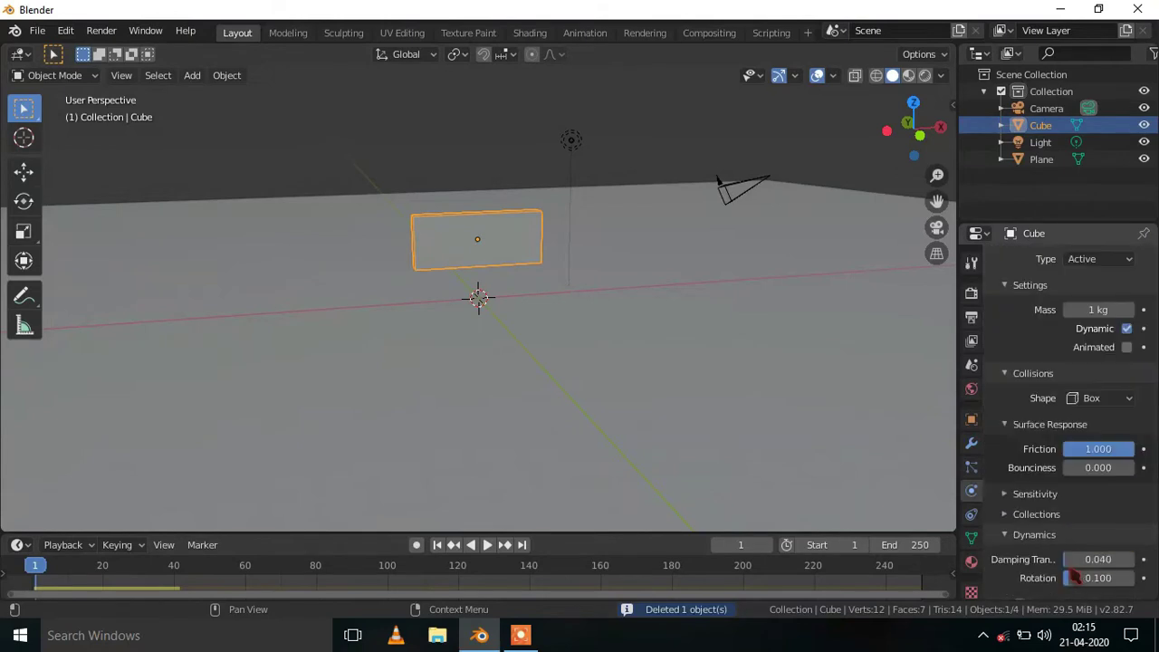
pyautogui.scroll(-2, 1046, 578)
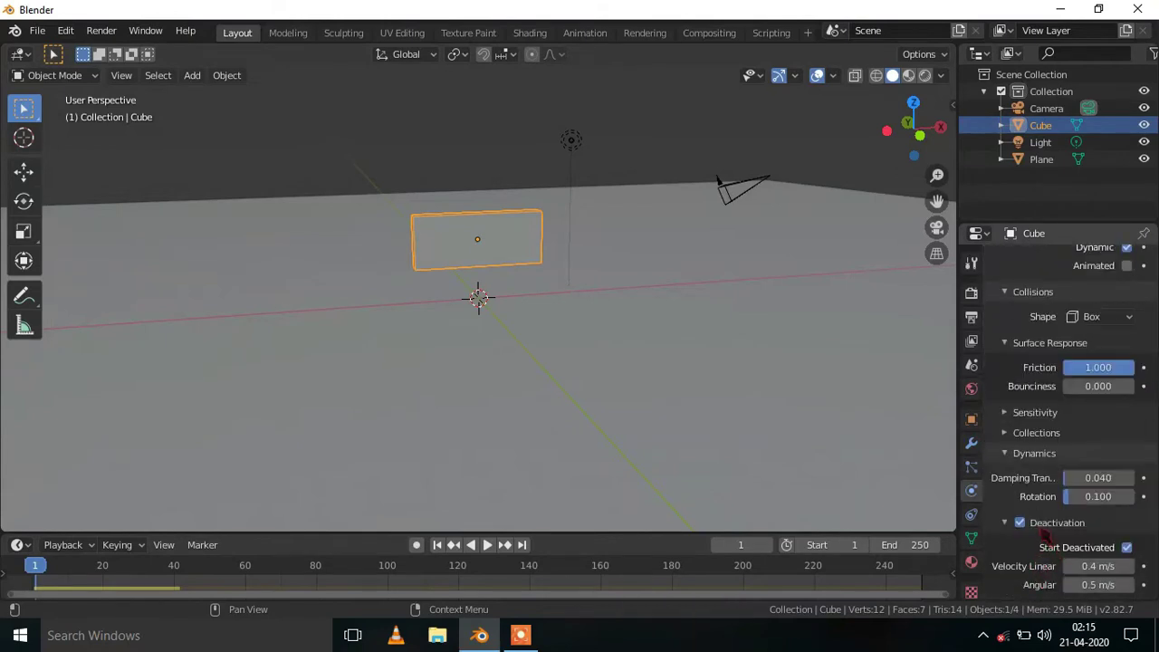
pyautogui.scroll(3, 1078, 534)
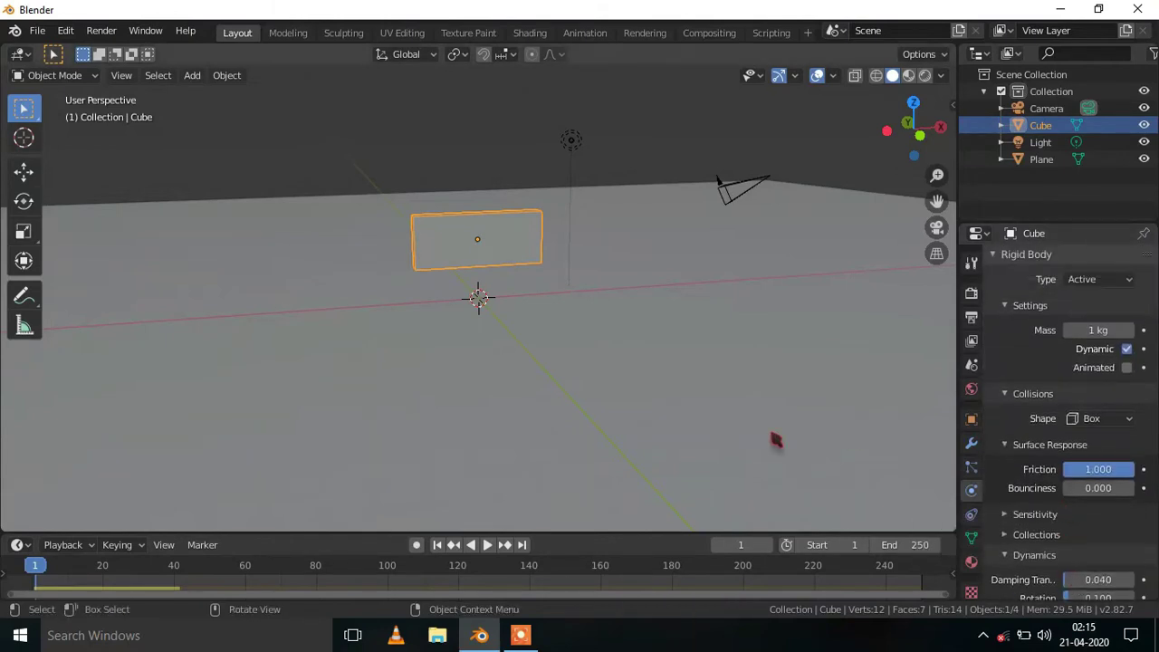
pyautogui.moveTo(768, 440); pyautogui.dragTo(739, 440, button='middle')
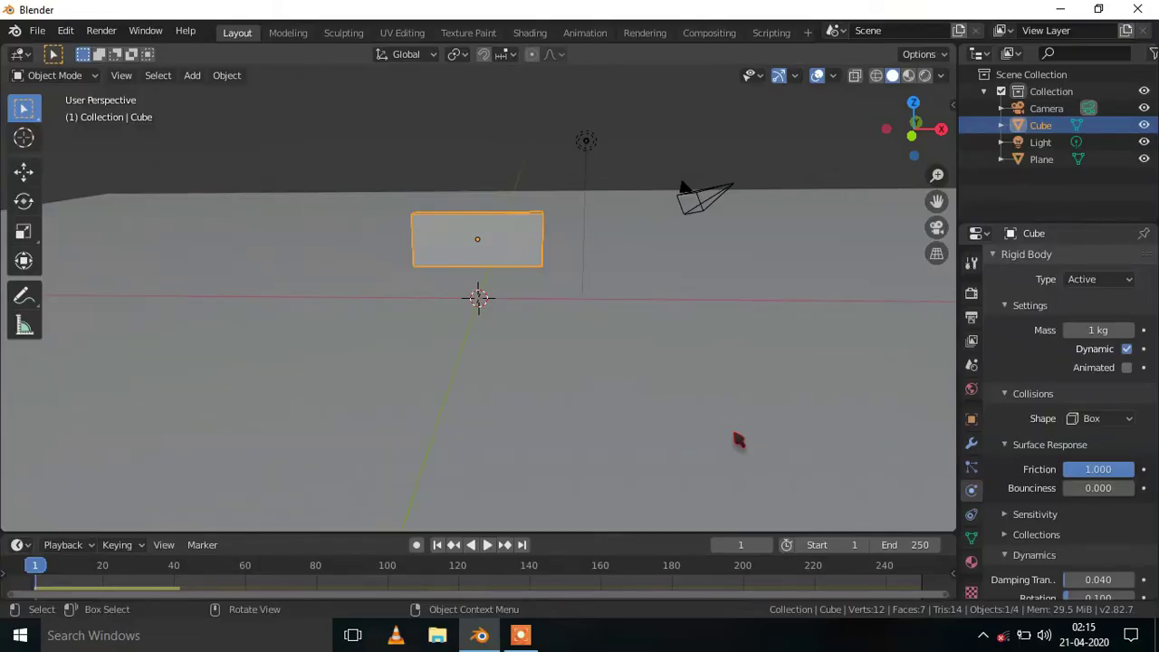
pyautogui.press('KP_1')
# Step: Lower the slab along Z down to ground level
pyautogui.scroll(1, 736, 426)
pyautogui.scroll(4, 738, 426)
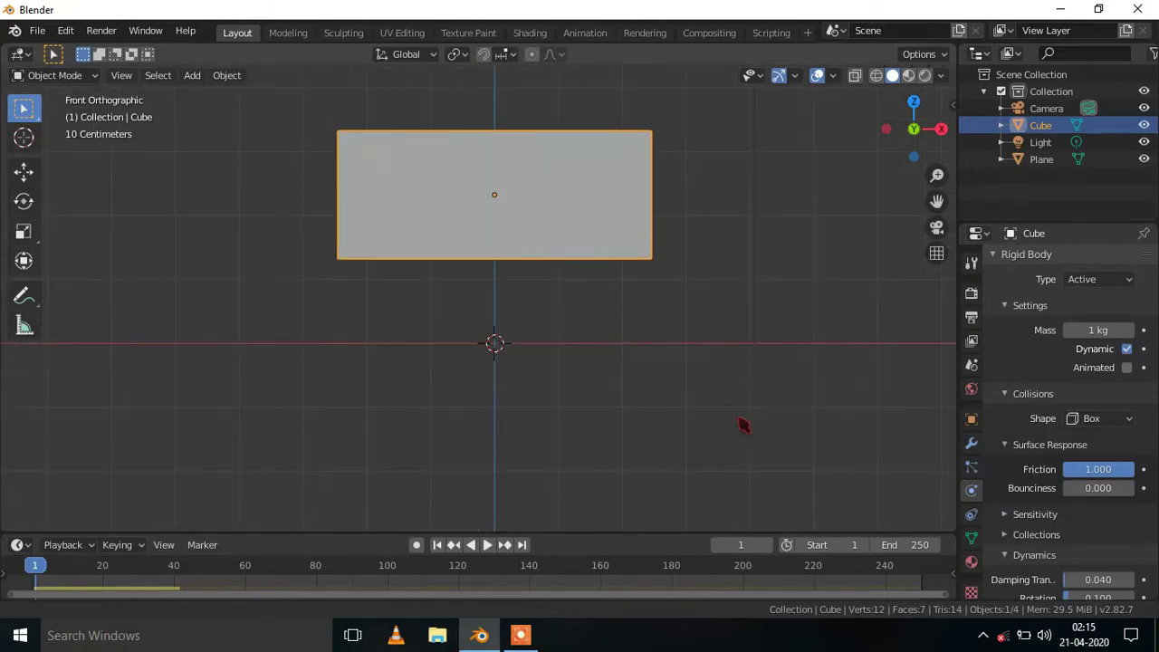
pyautogui.press('g')
pyautogui.press('z')
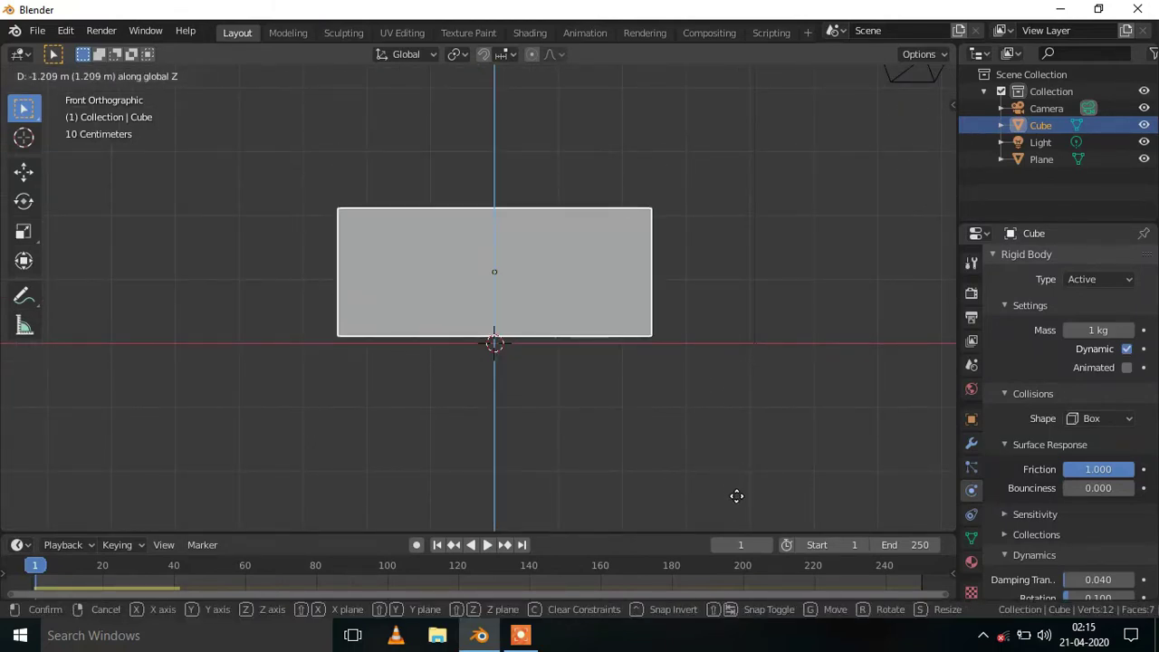
pyautogui.click(735, 498)
# Step: In front view, nudge the ground plane up along Z to meet the slab's bottom edge
pyautogui.moveTo(698, 413); pyautogui.dragTo(616, 441, button='middle')
pyautogui.click(616, 441)
pyautogui.press('KP_1')
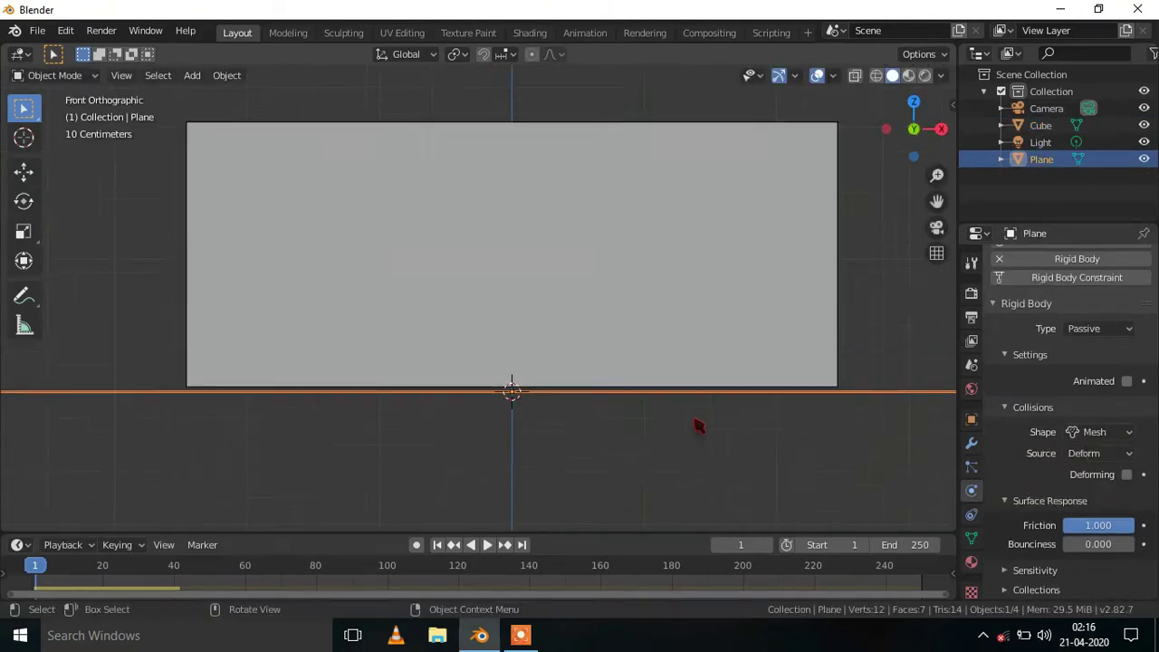
pyautogui.scroll(4, 719, 215)
pyautogui.moveTo(719, 191)
pyautogui.keyDown('shift'); pyautogui.mouseDown(button='middle')
pyautogui.moveTo(732, 176)
pyautogui.moveTo(754, 321)
pyautogui.mouseUp(button='middle'); pyautogui.keyUp('shift')
pyautogui.scroll(5, 732, 176)
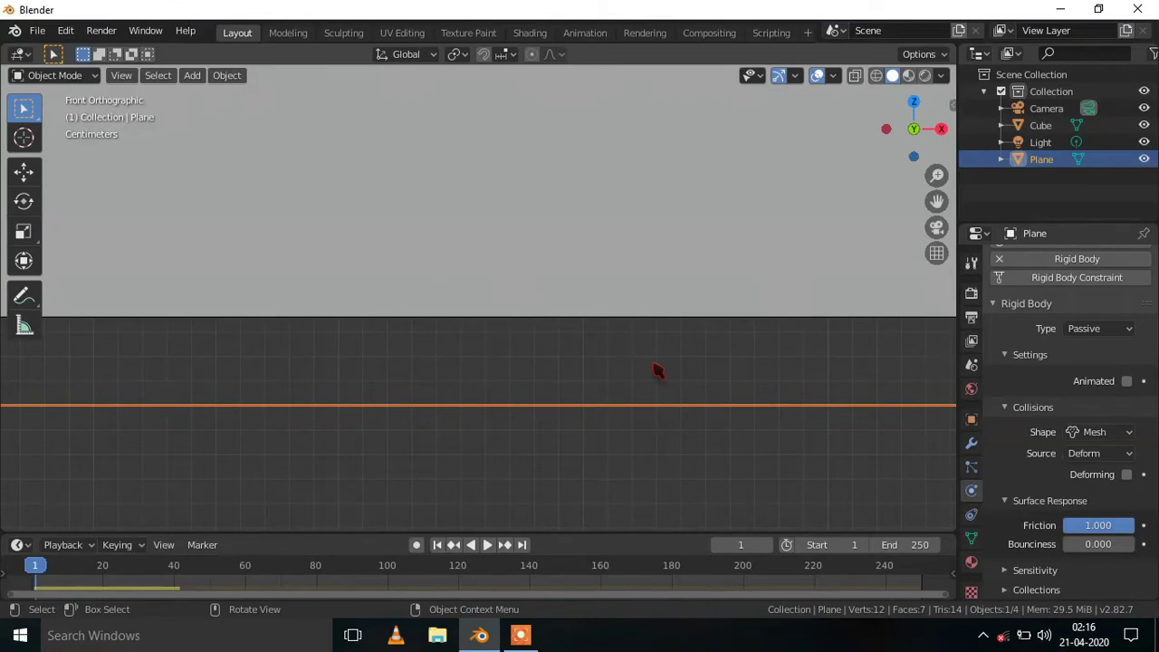
pyautogui.press('g')
pyautogui.press('z')
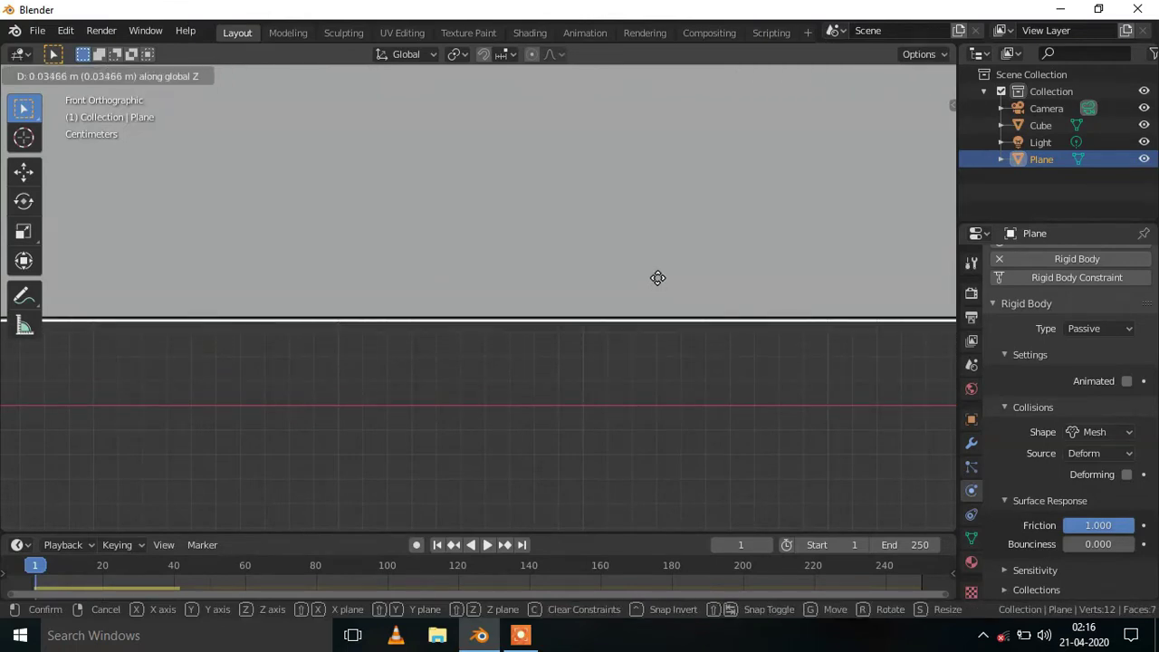
pyautogui.click(659, 281)
# Step: Reselect the slab and switch the viewport to wireframe shading
pyautogui.scroll(-3, 660, 284)
pyautogui.scroll(-8, 626, 393)
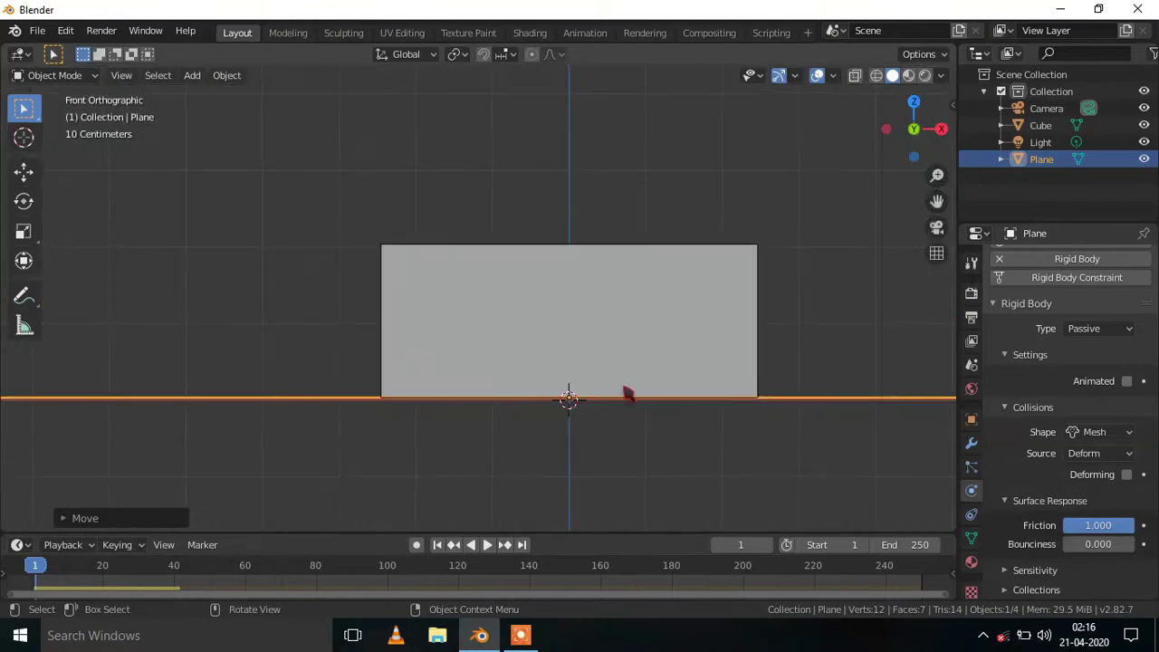
pyautogui.click(554, 330)
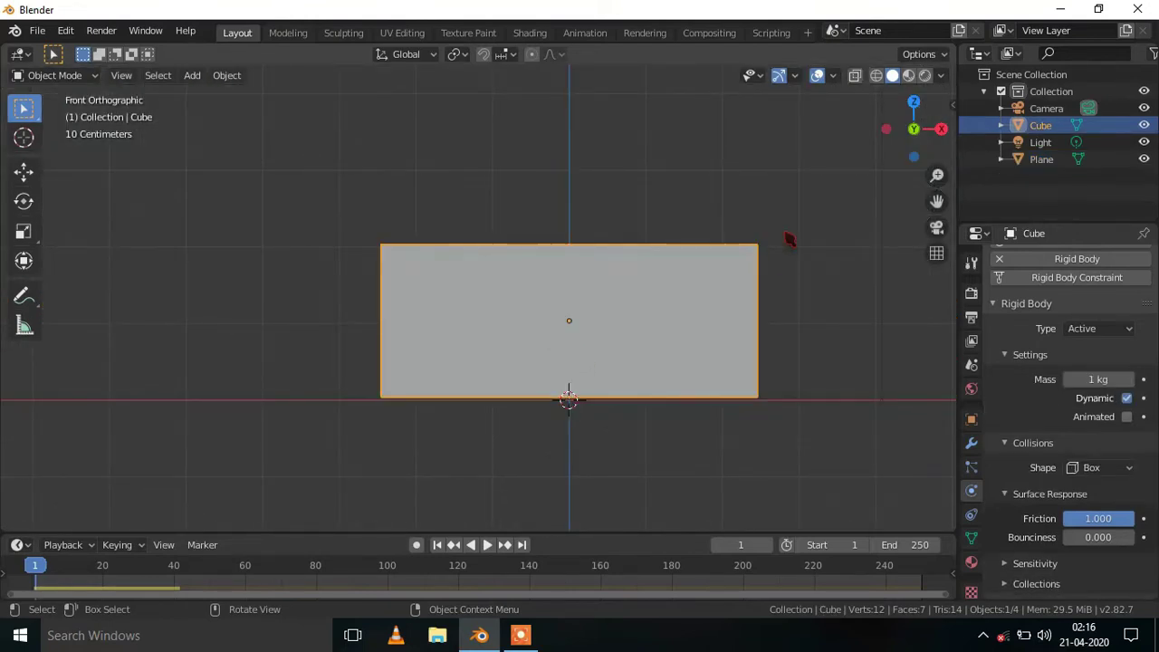
pyautogui.click(876, 75)
# Step: Duplicate the slab and slide the copy along X to sit end to end with it
pyautogui.keyDown('shift'); pyautogui.moveTo(698, 272); pyautogui.dragTo(761, 277, button='middle'); pyautogui.keyUp('shift')
pyautogui.moveTo(424, 233); pyautogui.dragTo(531, 290)
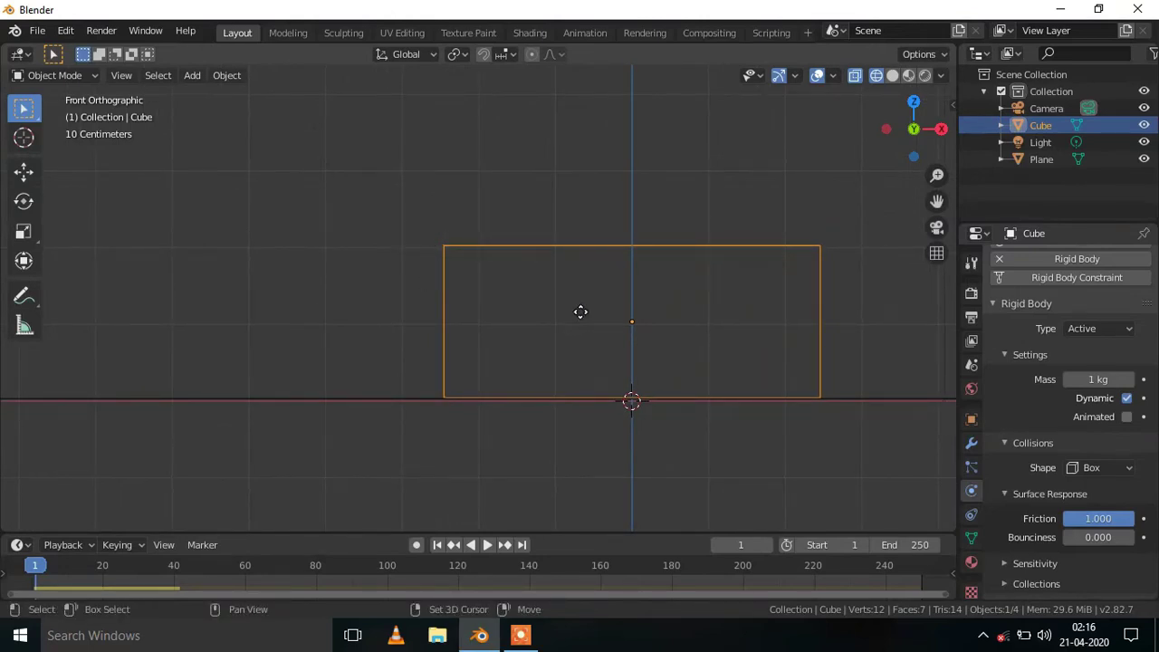
pyautogui.hotkey('shift', 'd')
pyautogui.press('x')
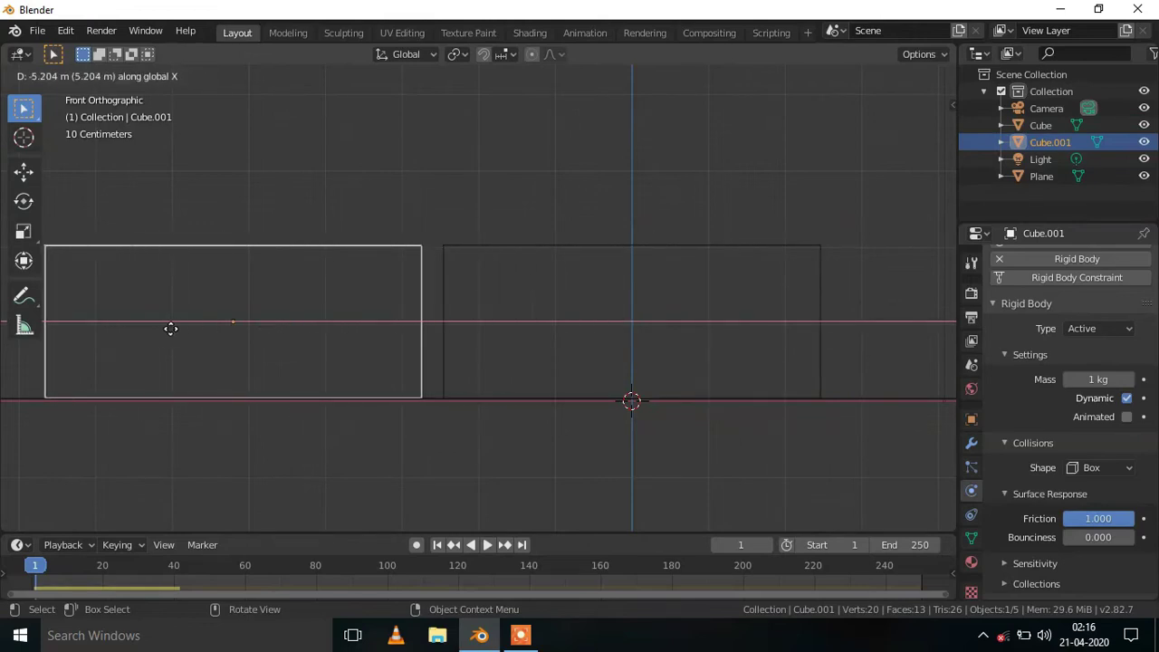
pyautogui.click(201, 328)
pyautogui.scroll(-3, 207, 335)
pyautogui.keyDown('shift'); pyautogui.moveTo(295, 371); pyautogui.dragTo(484, 393, button='middle'); pyautogui.keyUp('shift')
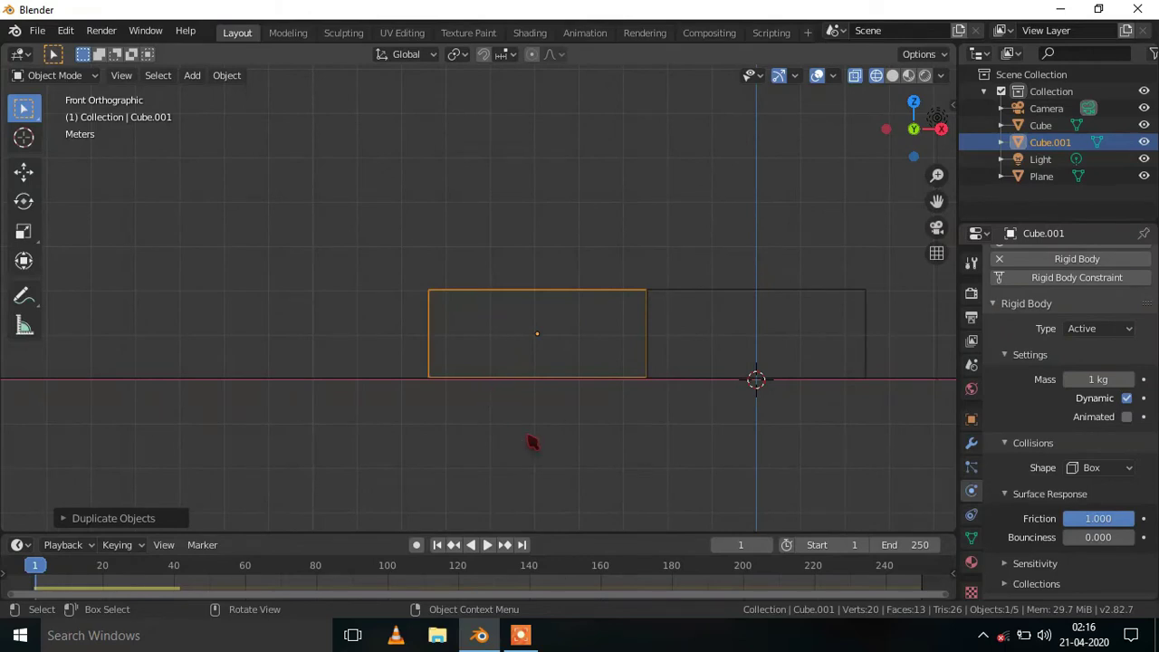
# Step: Repeat the duplicate twice with Shift+R to add a third and fourth slab
pyautogui.hotkey('shift', 'r')
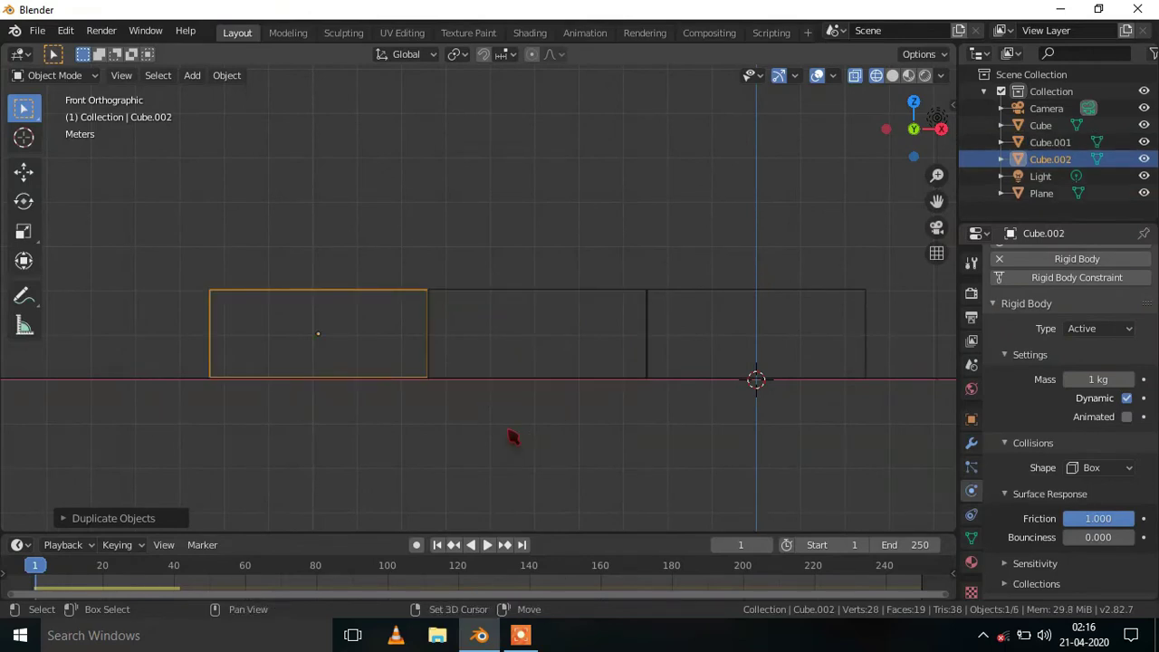
pyautogui.hotkey('shift', 'r')
pyautogui.moveTo(510, 439)
pyautogui.mouseDown(button='middle')
pyautogui.moveTo(492, 504)
pyautogui.moveTo(557, 487)
pyautogui.mouseUp(button='middle')
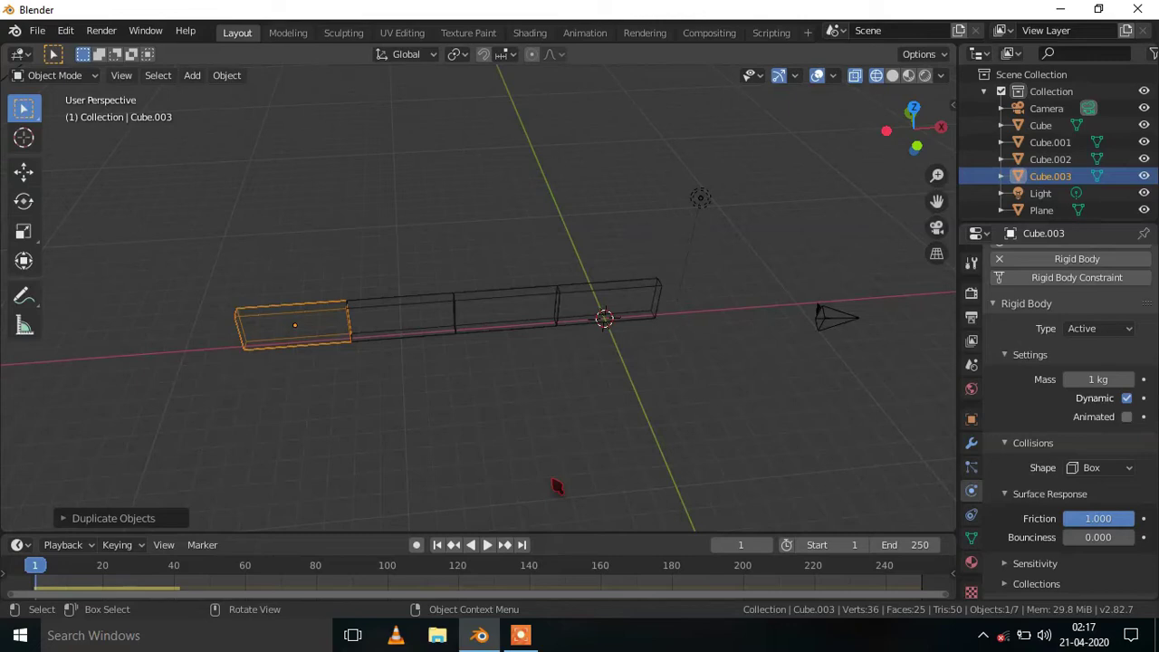
# Step: In top view, duplicate the four slabs and rotate the copies 90 degrees
pyautogui.press('KP_7')
pyautogui.moveTo(234, 277)
pyautogui.mouseDown()
pyautogui.moveTo(517, 339)
pyautogui.moveTo(688, 324)
pyautogui.mouseUp()
pyautogui.press('KP_Decimal')
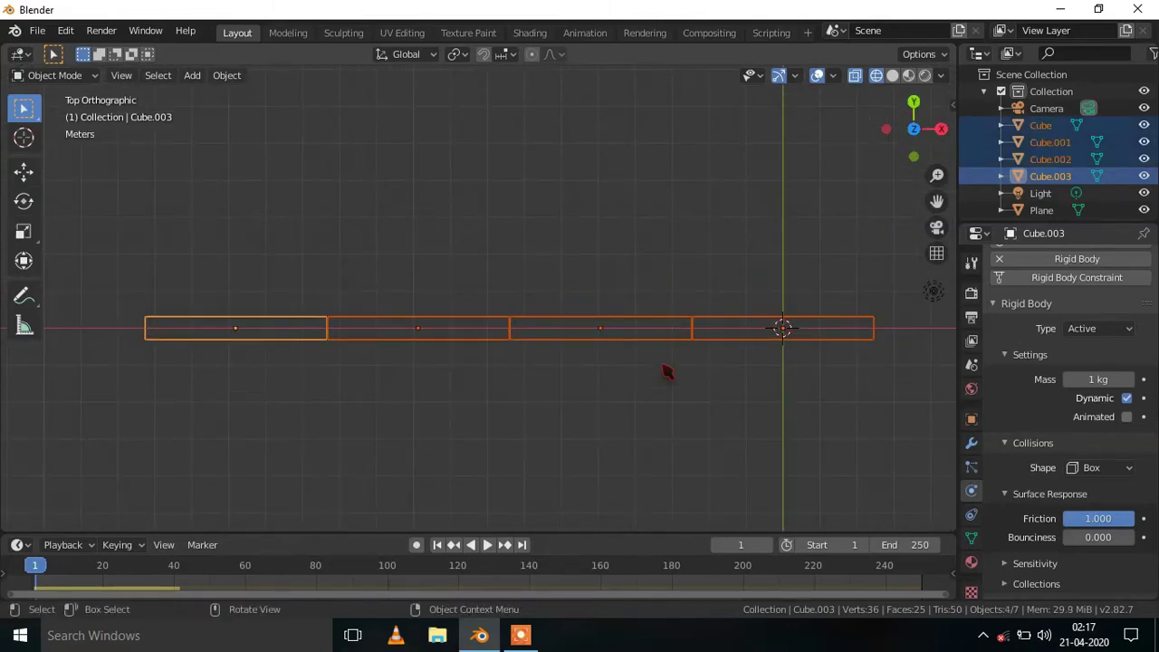
pyautogui.scroll(-1, 667, 371)
pyautogui.scroll(2, 667, 371)
pyautogui.press('shift')
pyautogui.hotkey('shift', 'd')
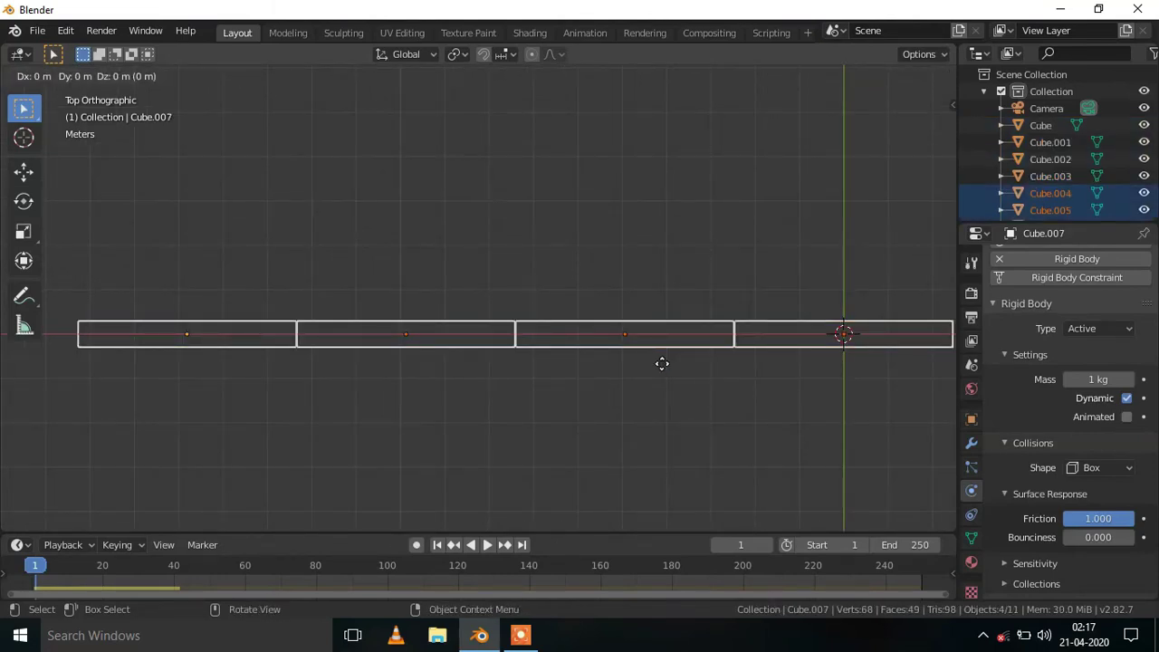
pyautogui.press('r')
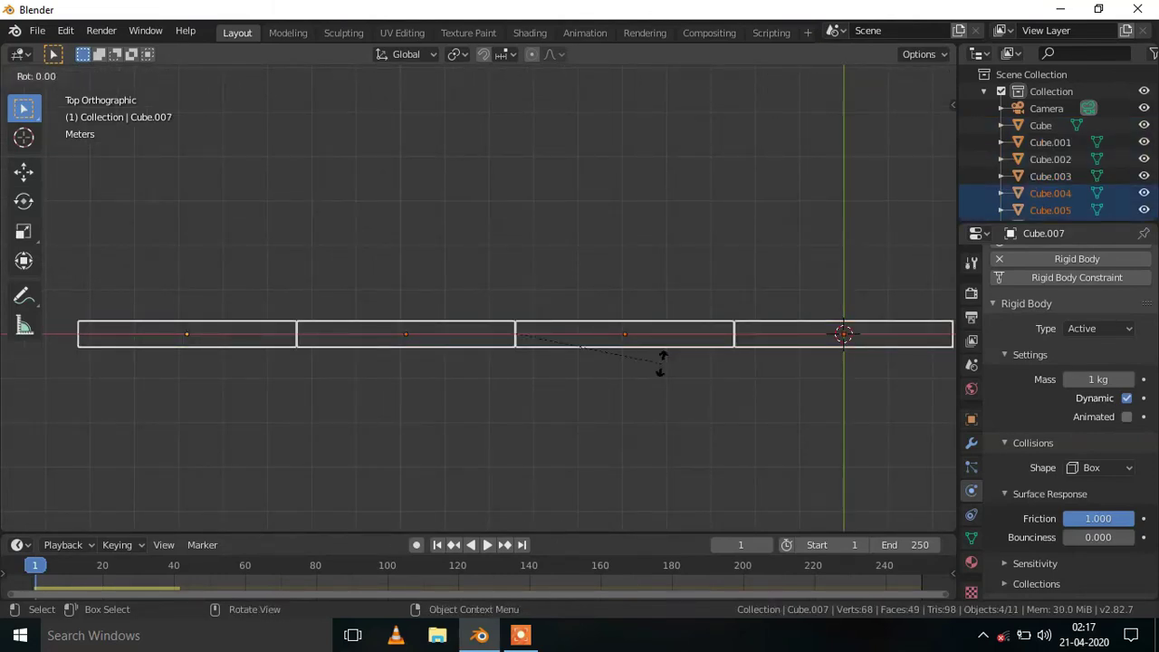
pyautogui.write('90')
pyautogui.press('Return')
# Step: Move the rotated copies to the right end of the base row to form a corner
pyautogui.scroll(-5, 666, 369)
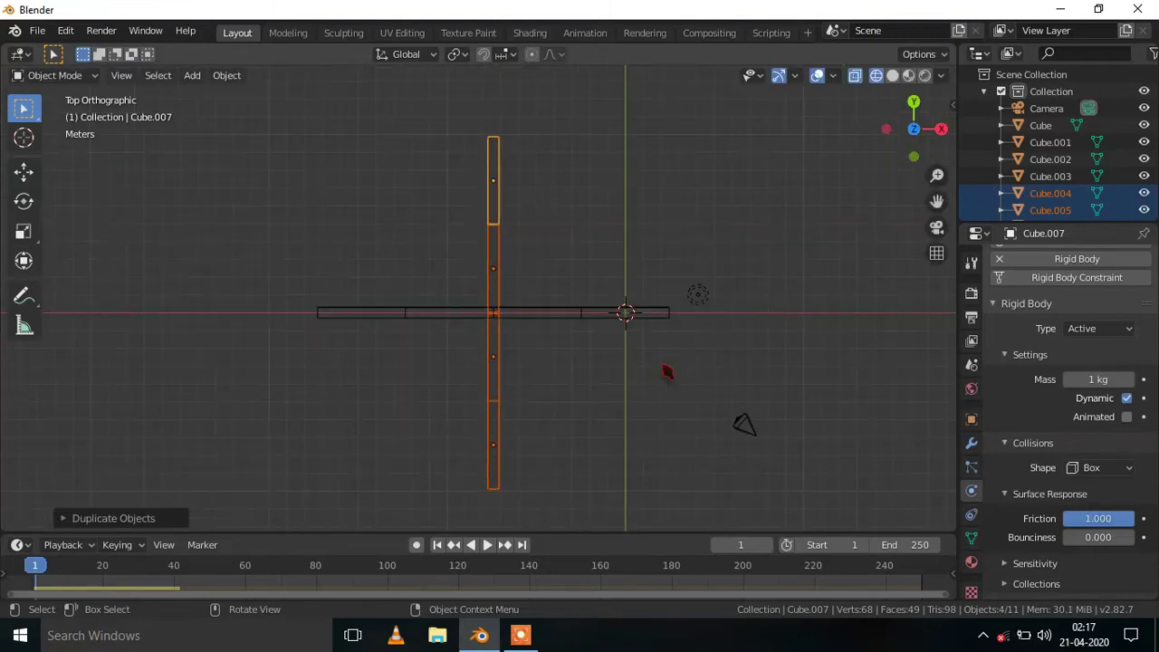
pyautogui.keyDown('shift'); pyautogui.moveTo(667, 371); pyautogui.dragTo(610, 341, button='middle'); pyautogui.keyUp('shift')
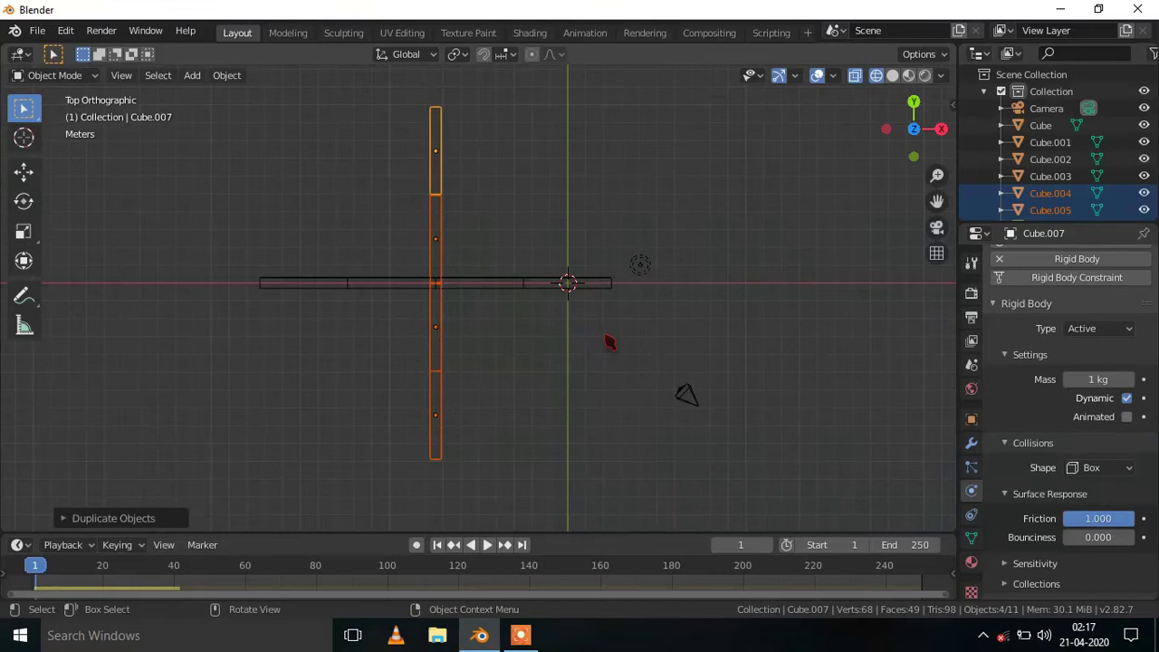
pyautogui.scroll(1, 610, 342)
pyautogui.keyDown('shift'); pyautogui.moveTo(606, 339); pyautogui.dragTo(573, 404, button='middle'); pyautogui.keyUp('shift')
pyautogui.press('g')
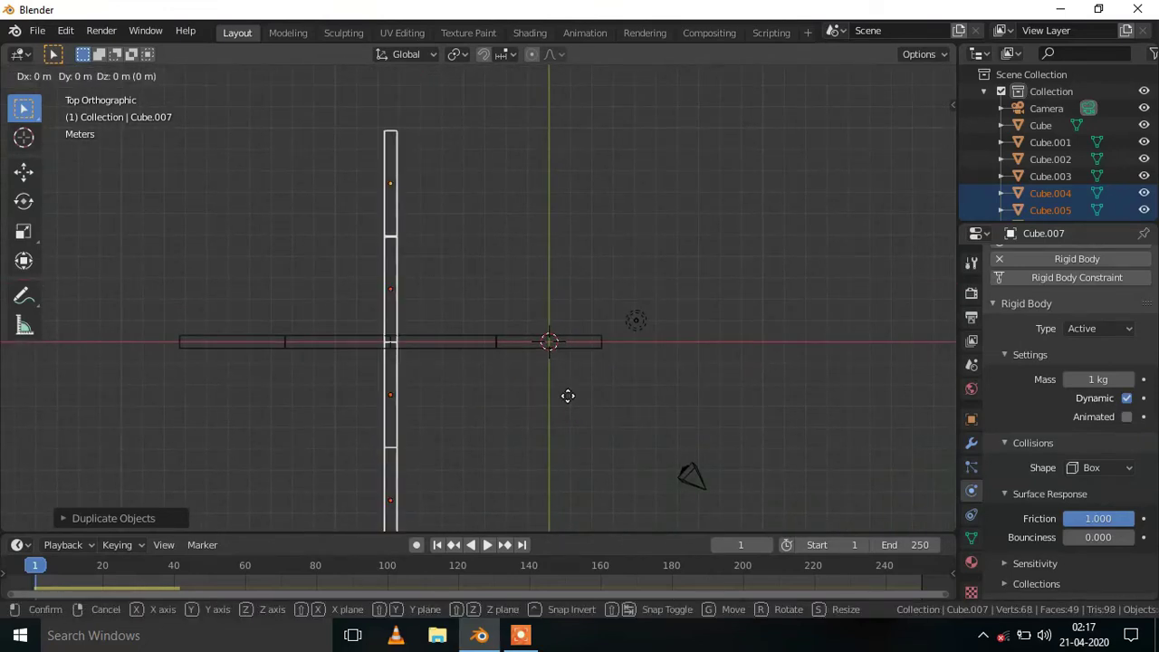
pyautogui.click(771, 200)
pyautogui.scroll(5, 706, 194)
pyautogui.scroll(5, 615, 200)
pyautogui.press('g')
pyautogui.click(740, 259)
# Step: Select the four upright slabs and duplicate them
pyautogui.scroll(-5, 748, 266)
pyautogui.keyDown('shift'); pyautogui.moveTo(748, 267); pyautogui.dragTo(829, 450, button='middle'); pyautogui.keyUp('shift')
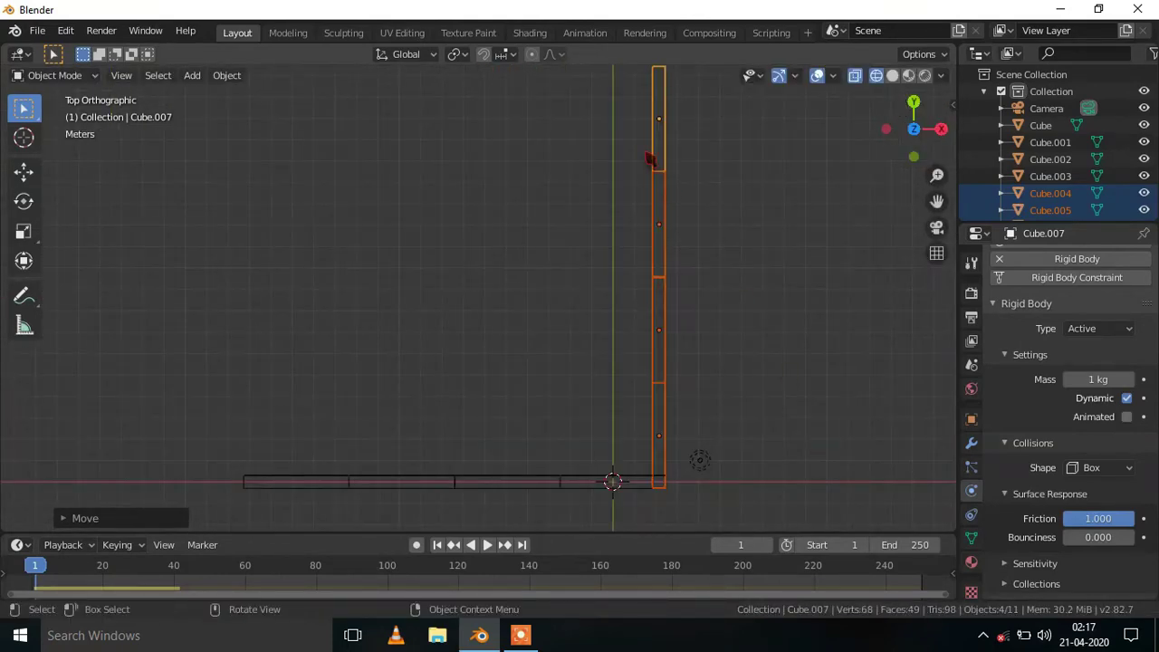
pyautogui.moveTo(616, 123); pyautogui.dragTo(702, 455)
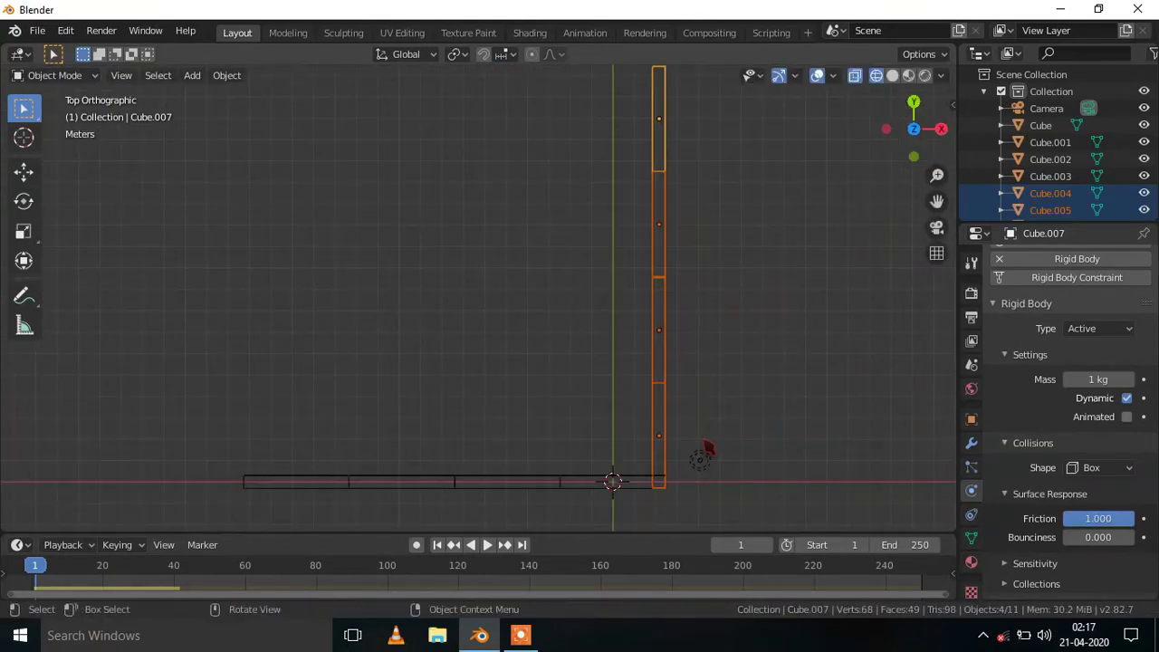
pyautogui.hotkey('shift', 'd')
# Step: Place X-locked copies of the upright row at the far left, middle, and between, making five rows
pyautogui.press('x')
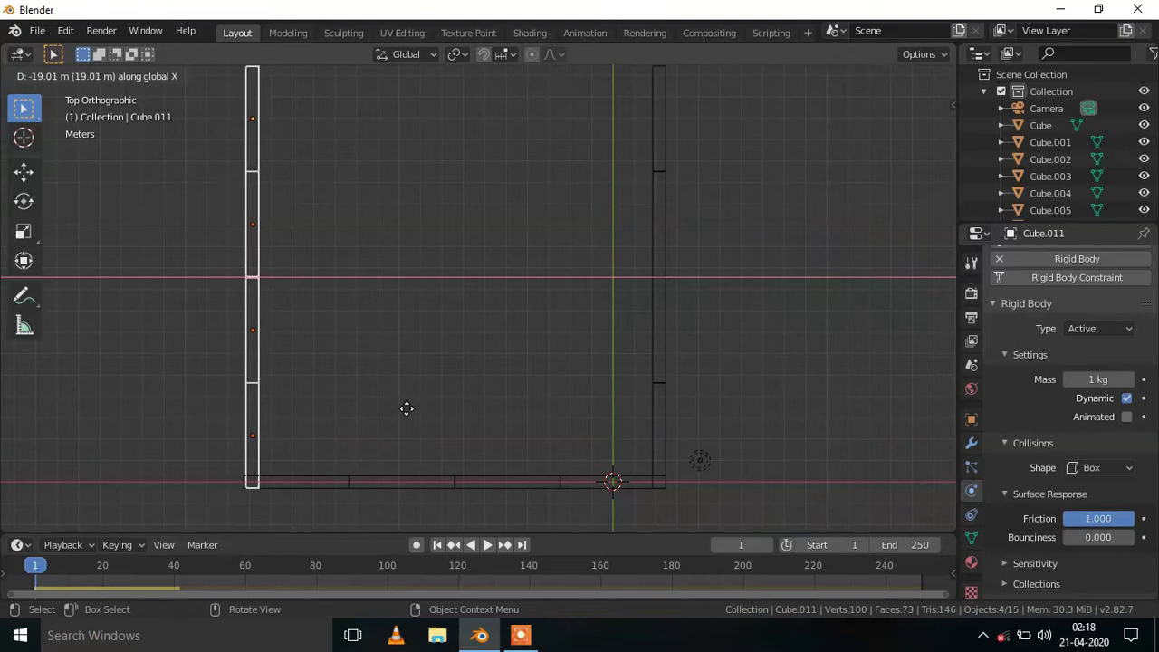
pyautogui.click(407, 409)
pyautogui.hotkey('shift', 'd')
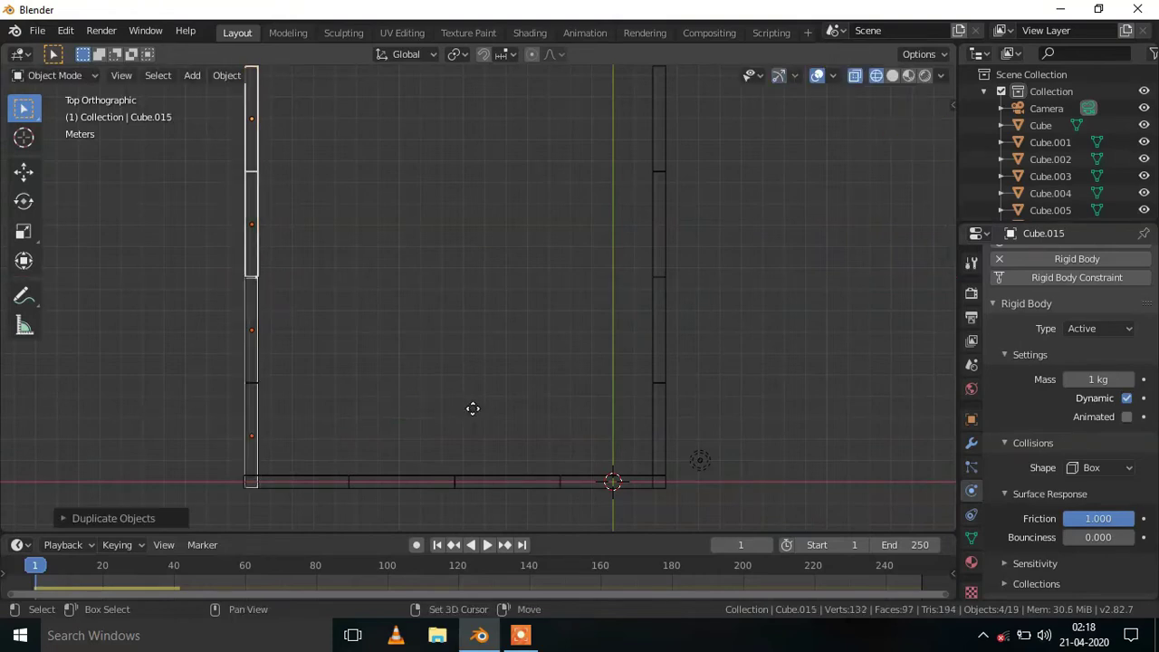
pyautogui.press('x')
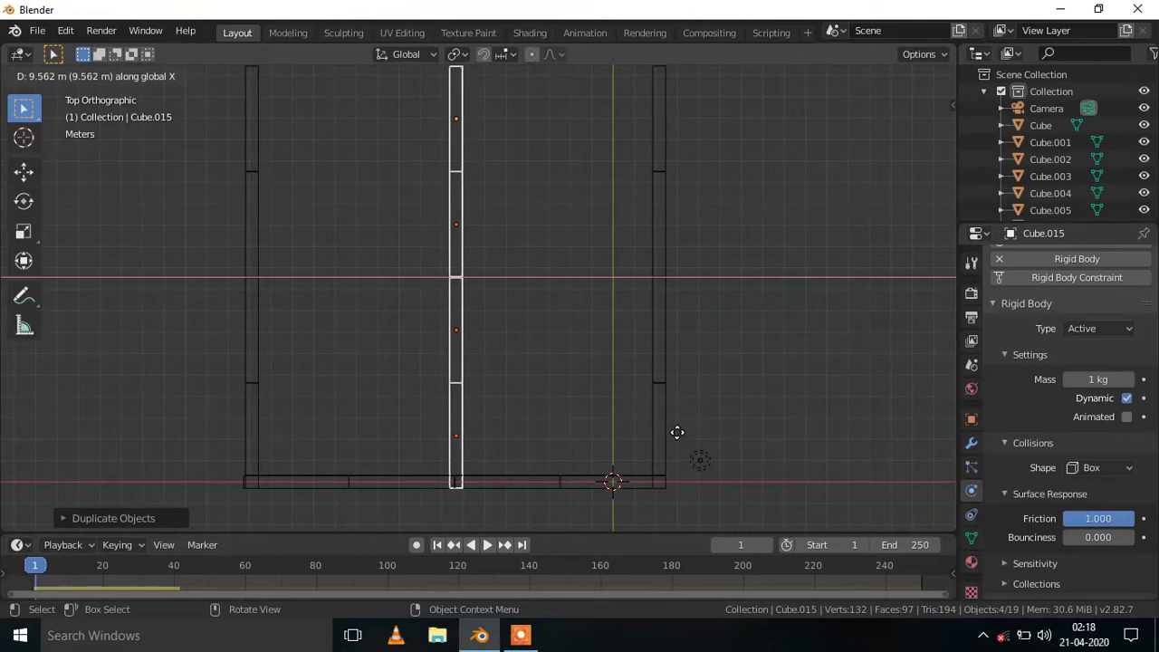
pyautogui.click(677, 432)
pyautogui.hotkey('shift', 'd')
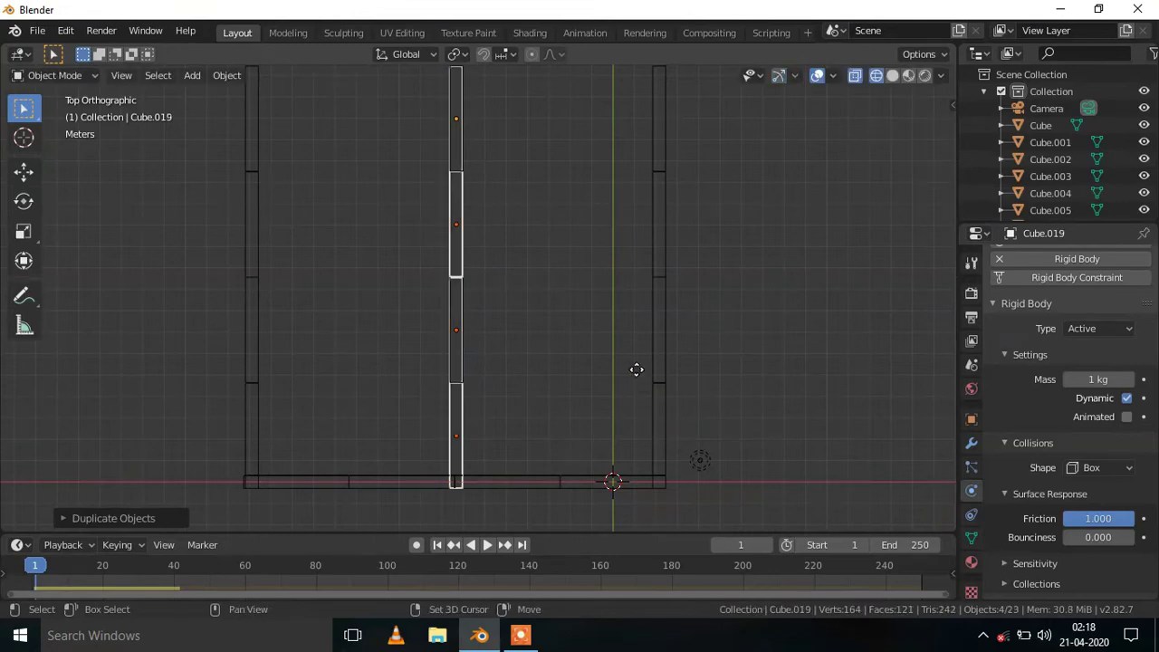
pyautogui.press('x')
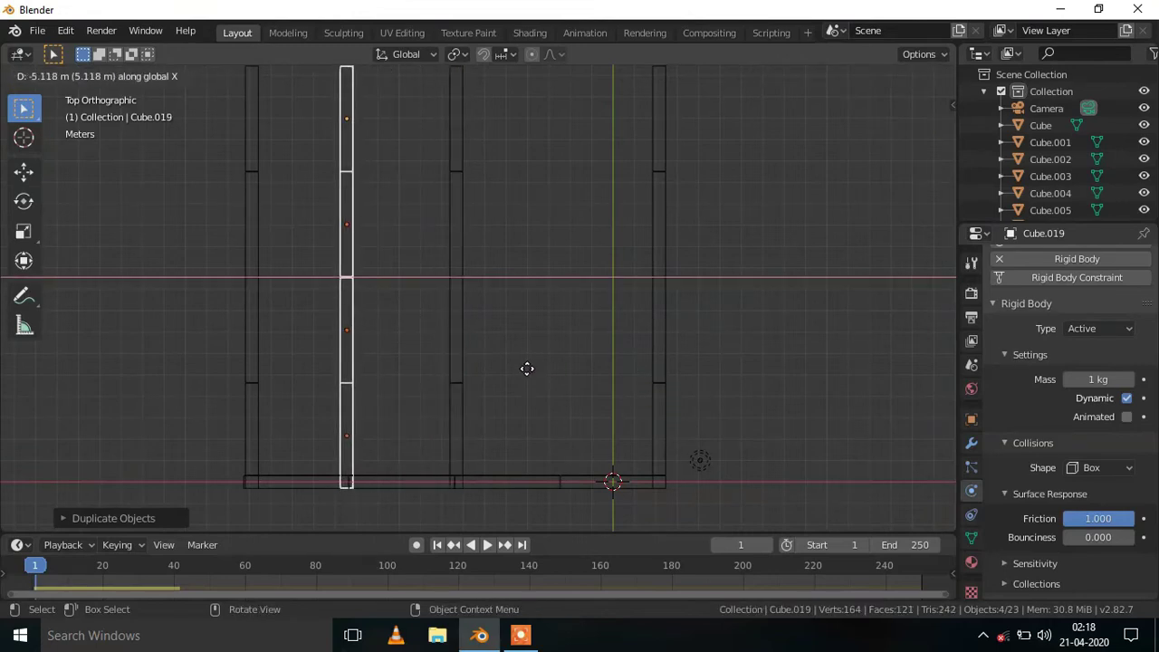
pyautogui.click(530, 369)
pyautogui.hotkey('shift', 'd')
pyautogui.press('x')
pyautogui.click(733, 385)
# Step: Select the left bottom-row slab, then add the other three bottom-row slabs
pyautogui.keyDown('shift'); pyautogui.scroll(-3, 562, 333); pyautogui.keyUp('shift')
pyautogui.keyDown('shift'); pyautogui.scroll(-1, 428, 360); pyautogui.keyUp('shift')
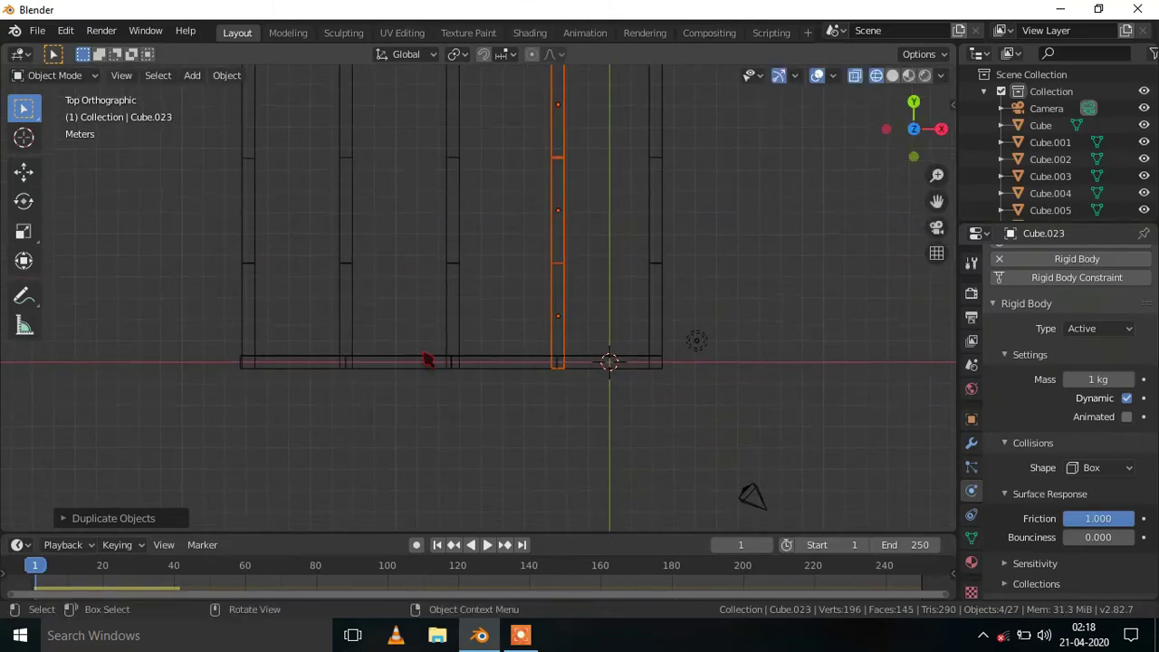
pyautogui.moveTo(279, 342); pyautogui.dragTo(323, 394)
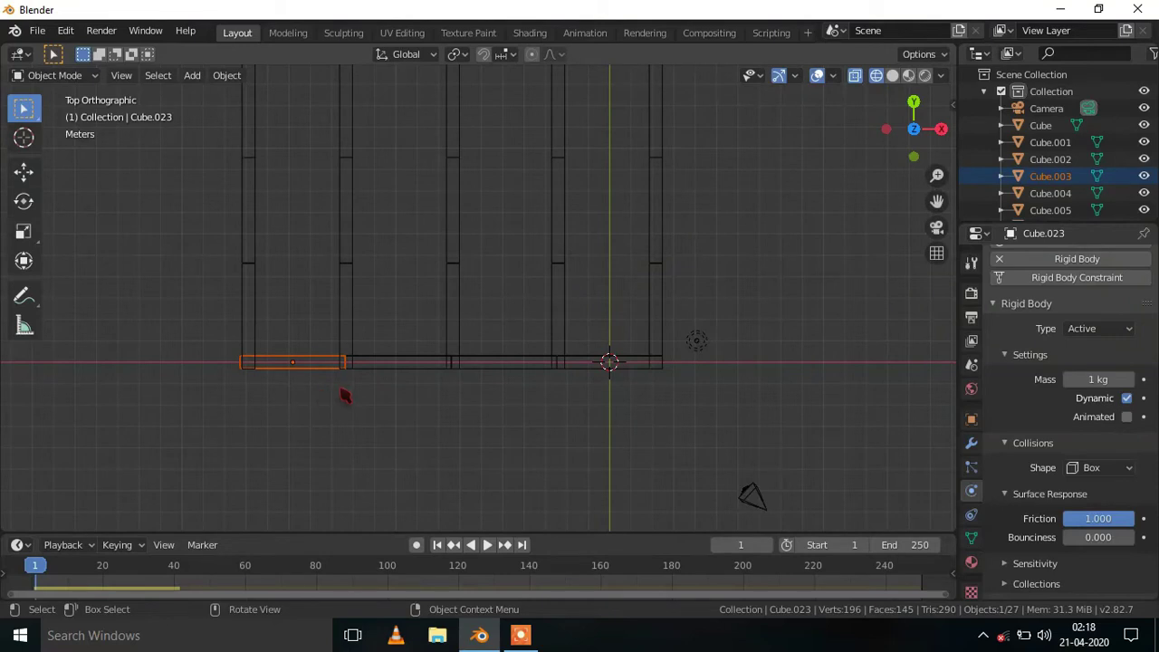
pyautogui.moveTo(507, 343); pyautogui.dragTo(554, 389)
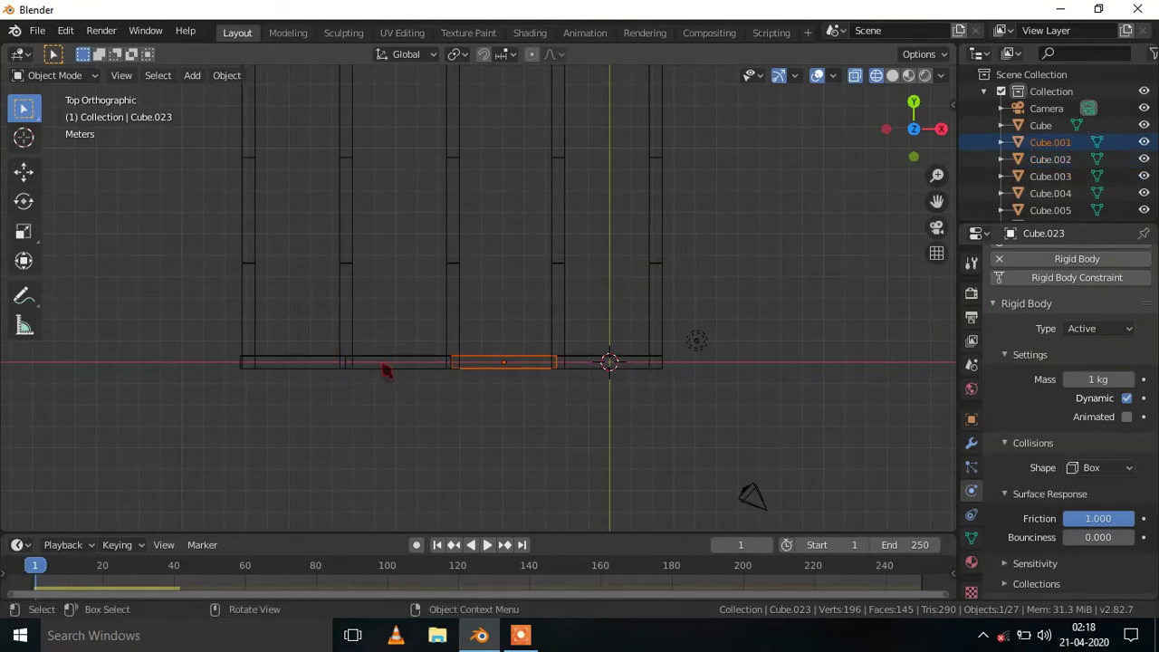
pyautogui.click(282, 365)
pyautogui.press('shift')
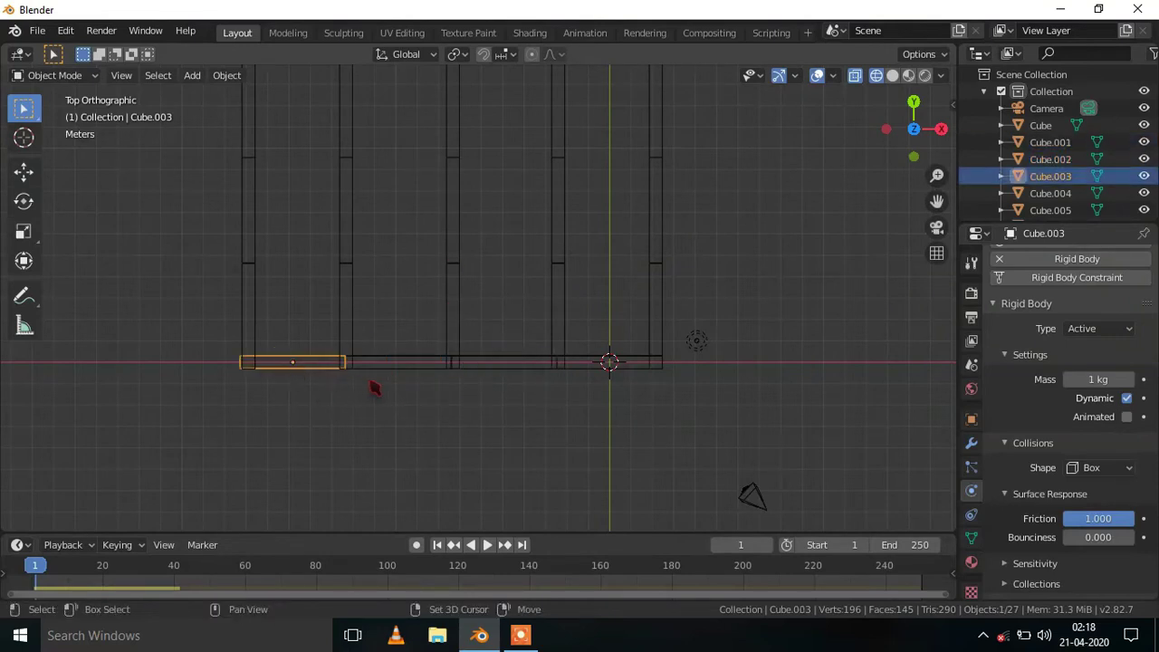
pyautogui.keyDown('shift'); pyautogui.moveTo(373, 342); pyautogui.dragTo(432, 406); pyautogui.keyUp('shift')
pyautogui.keyDown('shift'); pyautogui.moveTo(492, 344); pyautogui.dragTo(543, 401); pyautogui.keyUp('shift')
pyautogui.keyDown('shift'); pyautogui.moveTo(595, 341); pyautogui.dragTo(633, 405); pyautogui.keyUp('shift')
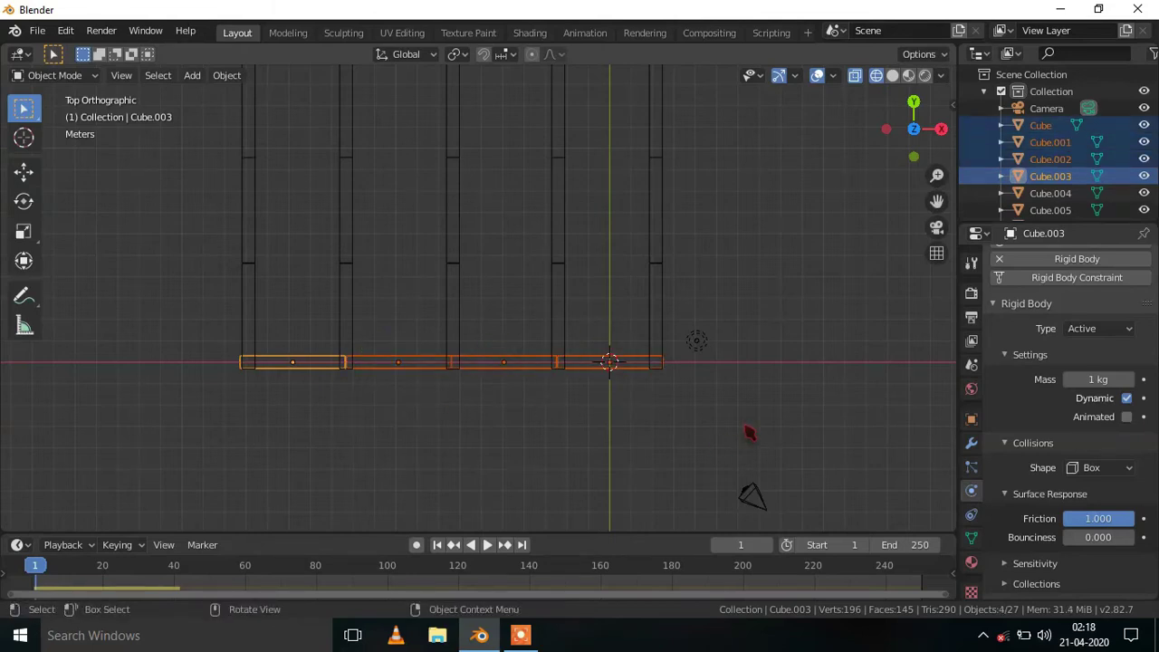
pyautogui.press('KP_1')
# Step: In front view, raise the four bottom-row slabs about 2 m along Z onto the upright rows
pyautogui.scroll(2, 864, 491)
pyautogui.scroll(2, 716, 408)
pyautogui.scroll(3, 714, 413)
pyautogui.keyDown('shift'); pyautogui.moveTo(714, 413); pyautogui.dragTo(726, 355, button='middle'); pyautogui.keyUp('shift')
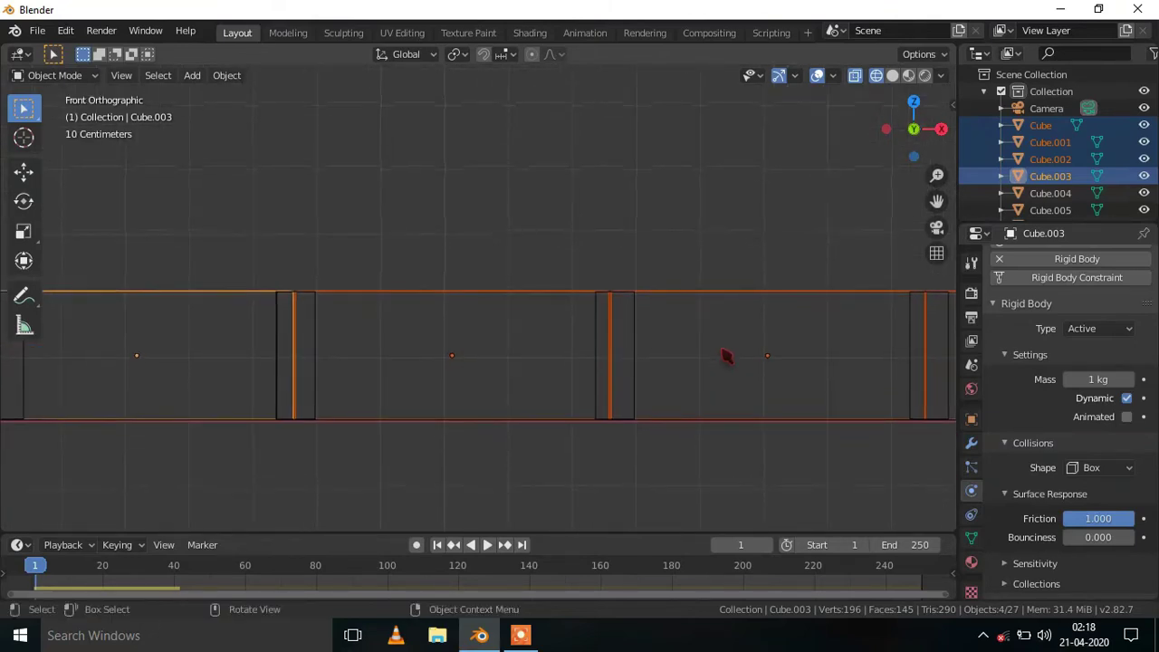
pyautogui.press('g')
pyautogui.press('z')
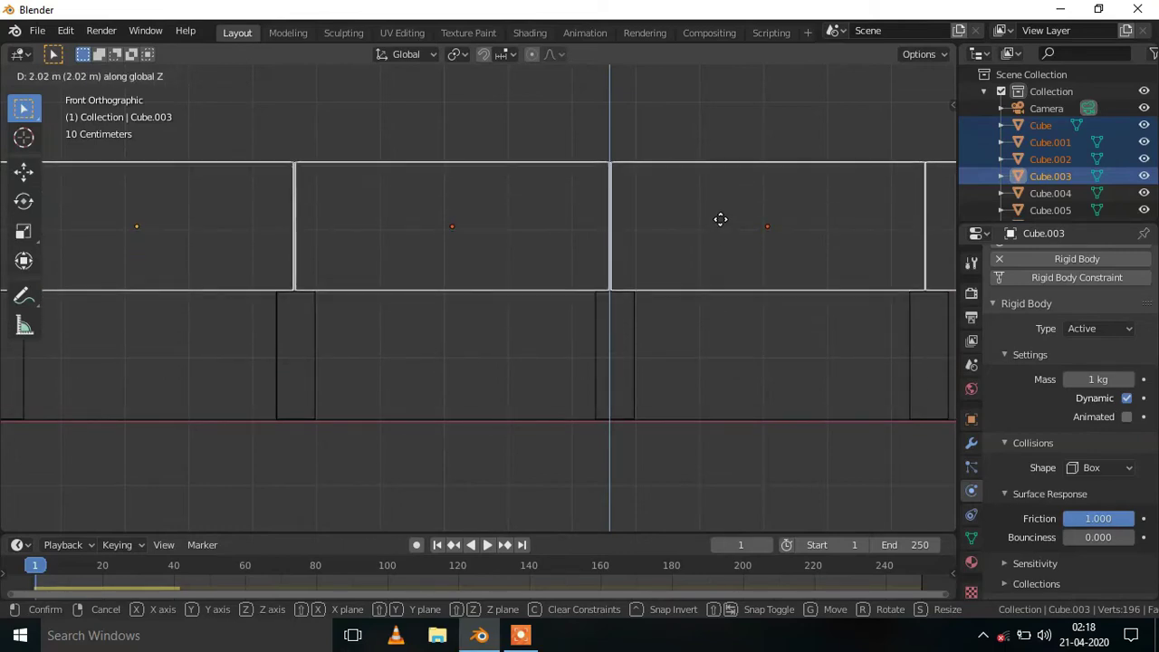
pyautogui.click(720, 219)
pyautogui.scroll(5, 634, 312)
pyautogui.press('g')
pyautogui.press('z')
pyautogui.press('Escape')
pyautogui.scroll(-5, 536, 307)
pyautogui.moveTo(540, 318); pyautogui.dragTo(568, 402, button='middle')
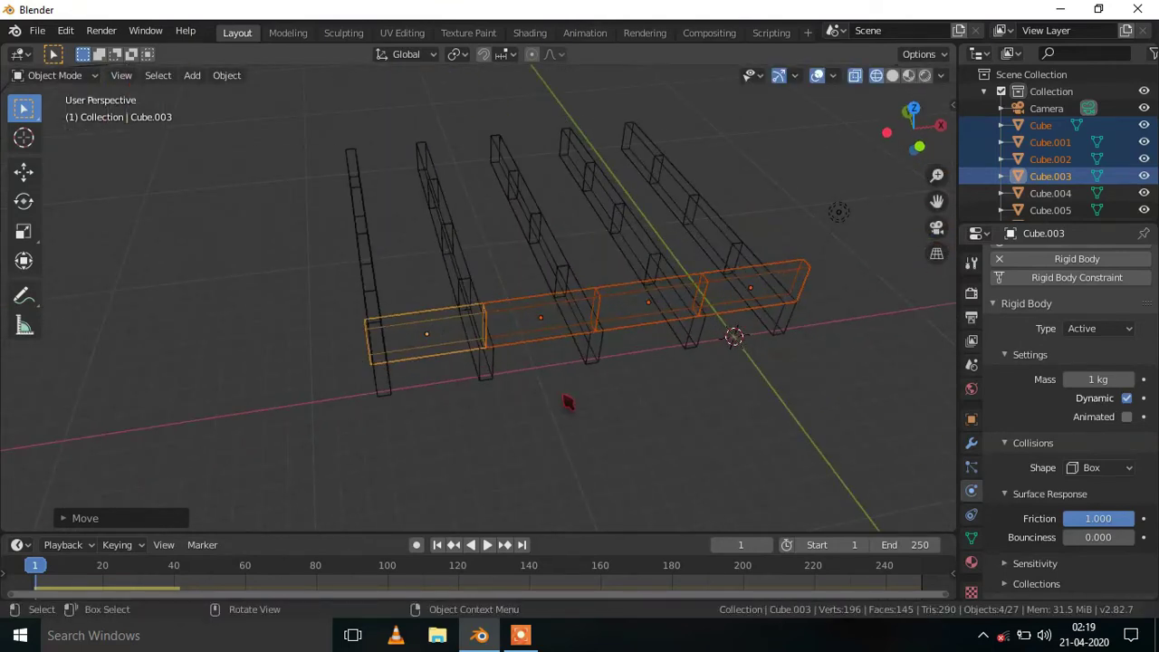
pyautogui.press('KP_7')
pyautogui.keyDown('shift'); pyautogui.moveTo(565, 402); pyautogui.dragTo(699, 484, button='middle'); pyautogui.keyUp('shift')
# Step: Make four Y-locked copies of the raised row, spacing five crosswise rows across the grid
pyautogui.scroll(2, 698, 484)
pyautogui.scroll(-1, 670, 477)
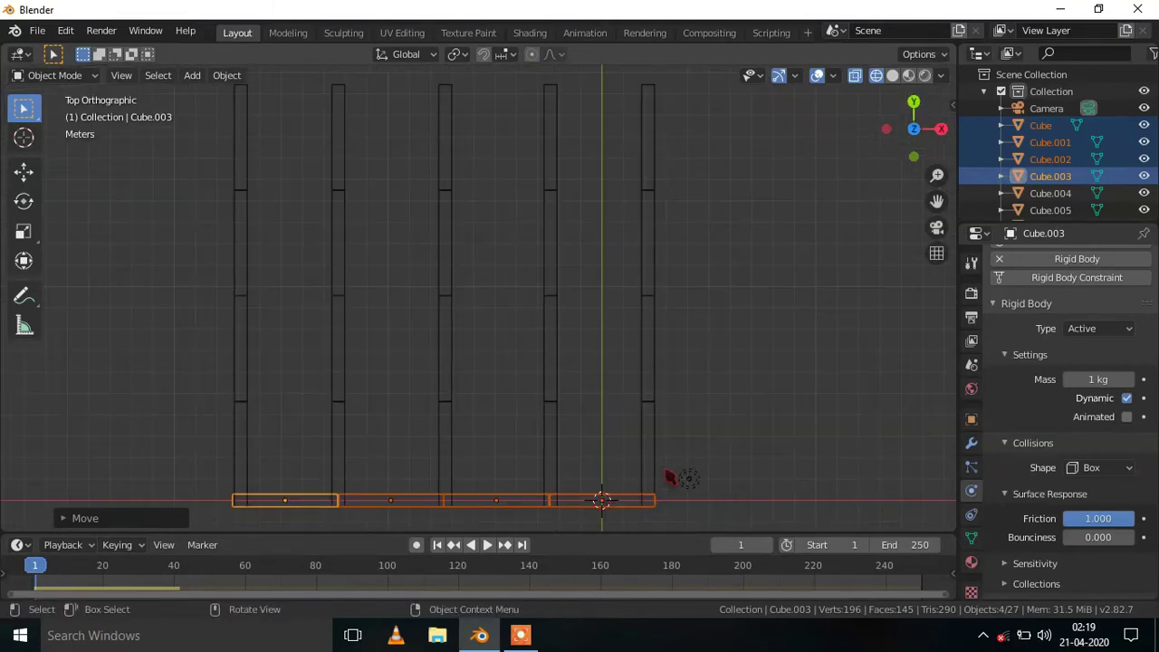
pyautogui.hotkey('shift', 'd')
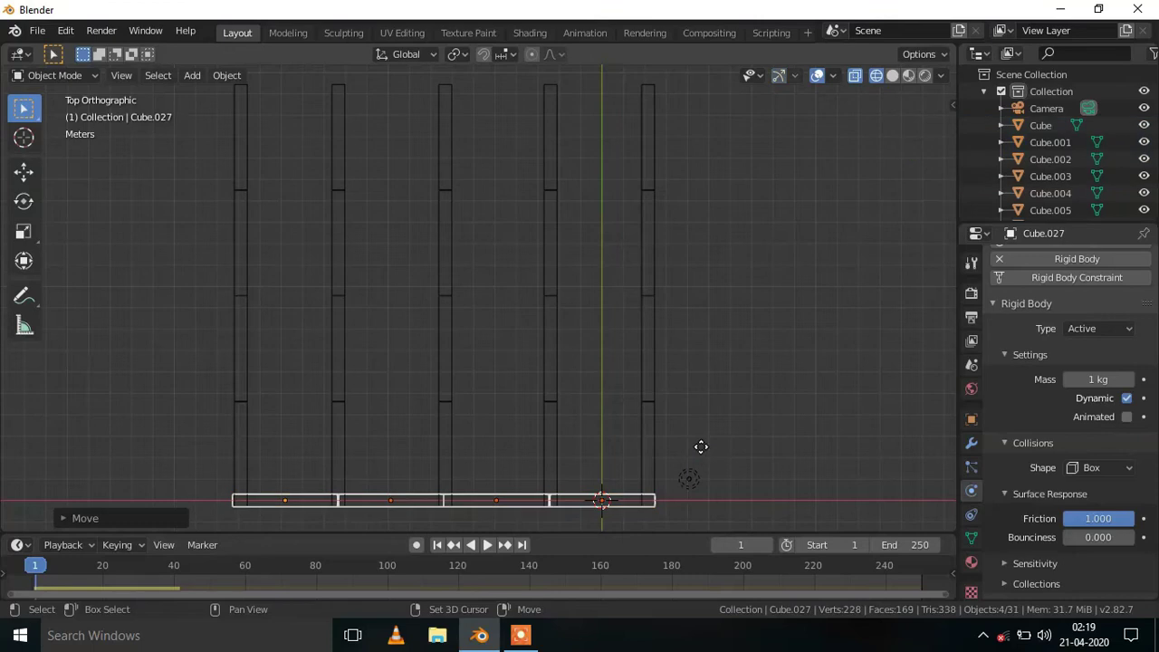
pyautogui.press('y')
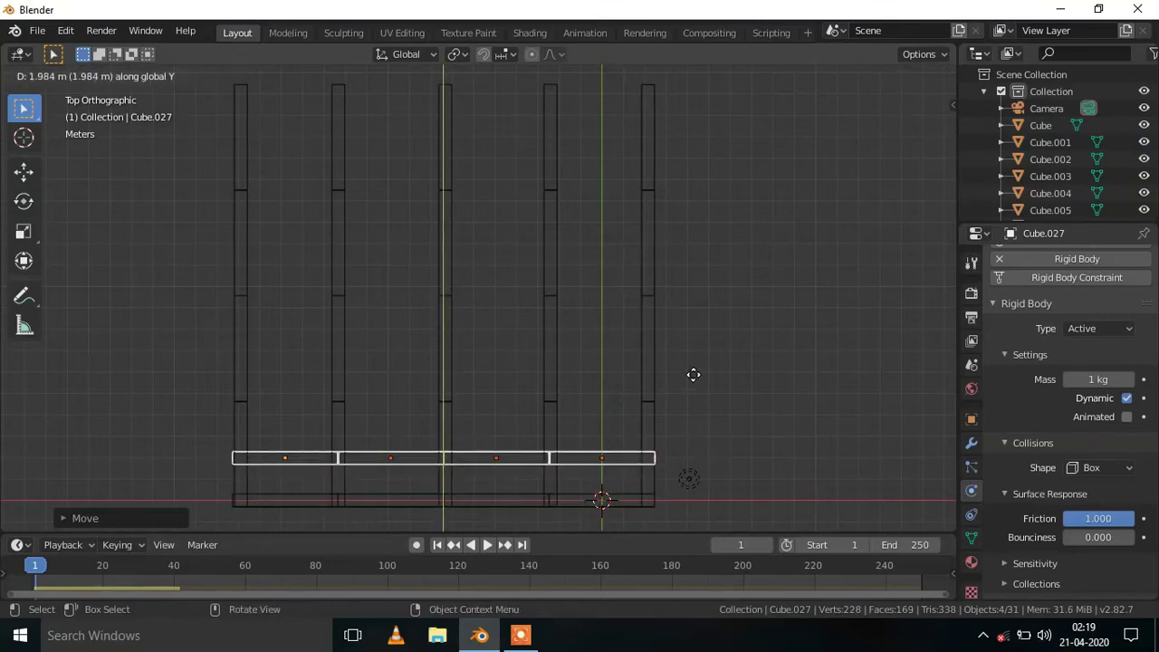
pyautogui.click(675, 507)
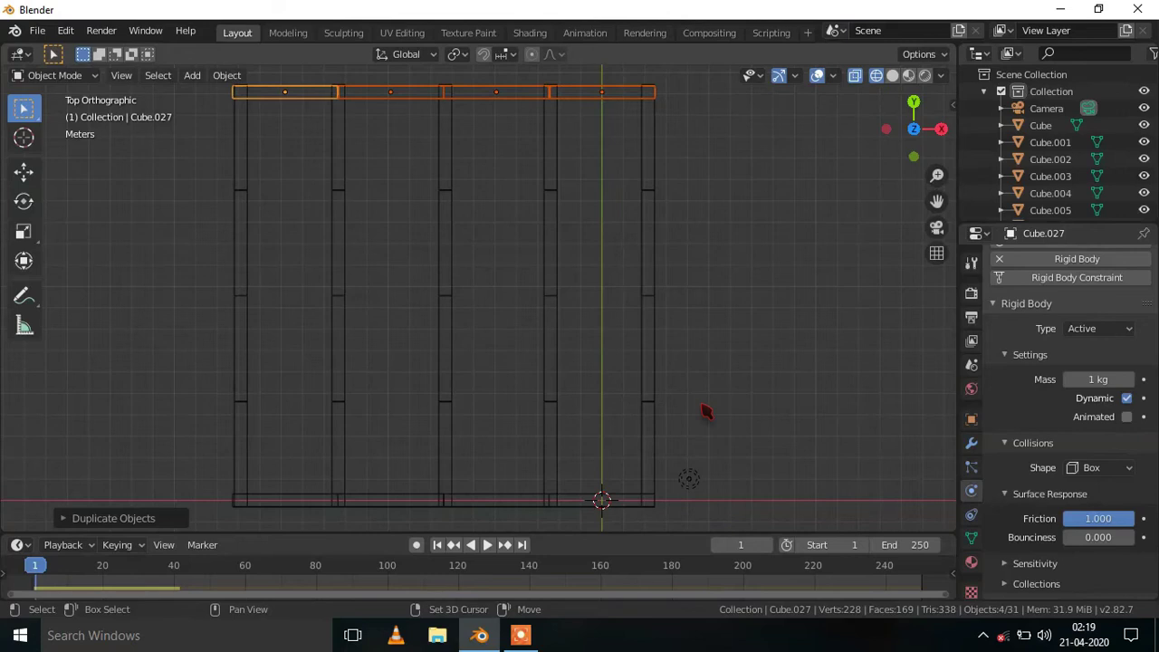
pyautogui.hotkey('shift', 'd')
pyautogui.press('y')
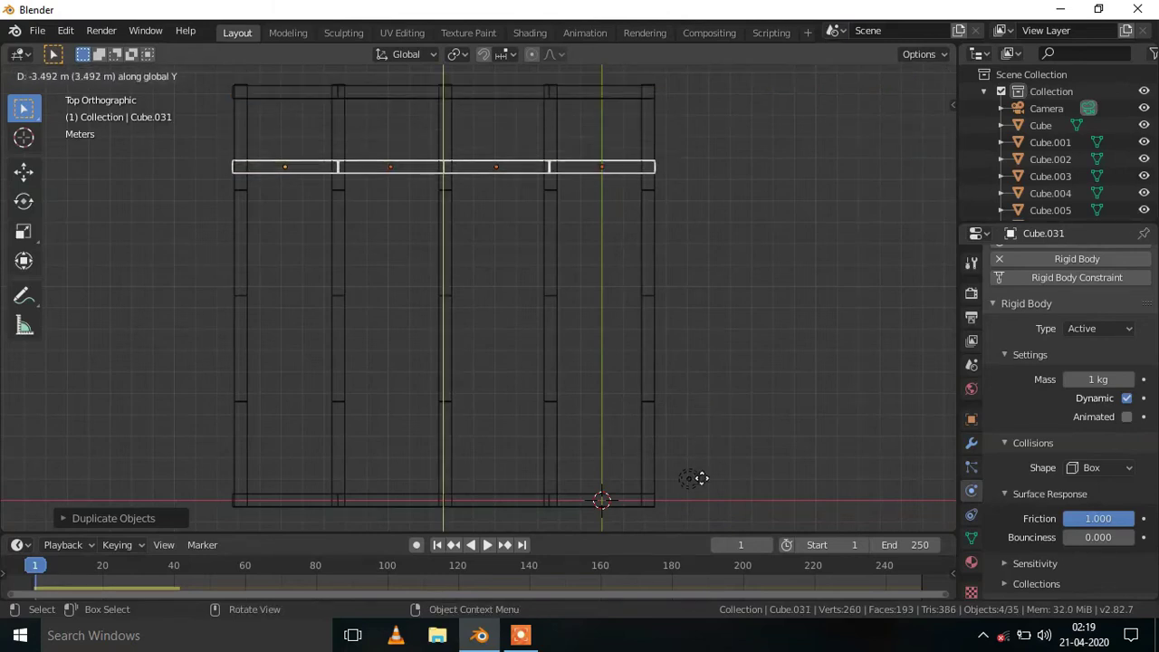
pyautogui.click(693, 135)
pyautogui.hotkey('shift', 'd')
pyautogui.press('y')
pyautogui.click(689, 444)
pyautogui.hotkey('shift', 'd')
pyautogui.press('y')
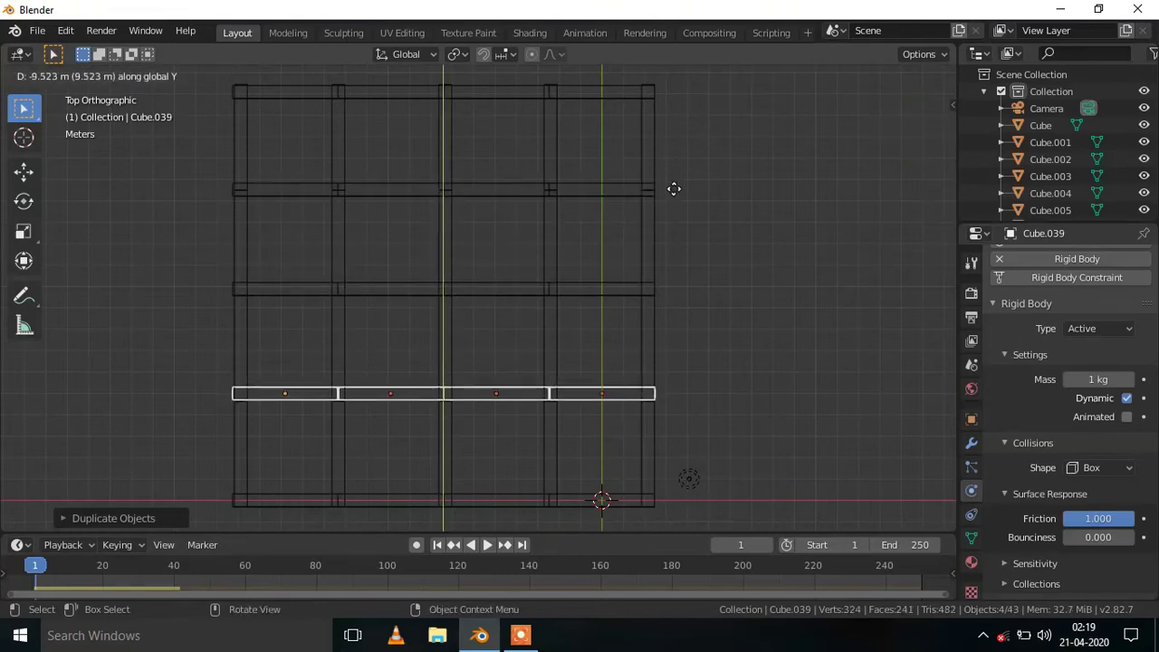
pyautogui.click(673, 189)
# Step: Check the layer in solid and wireframe shading, then box-select all its slabs
pyautogui.moveTo(679, 201); pyautogui.dragTo(695, 172, button='middle')
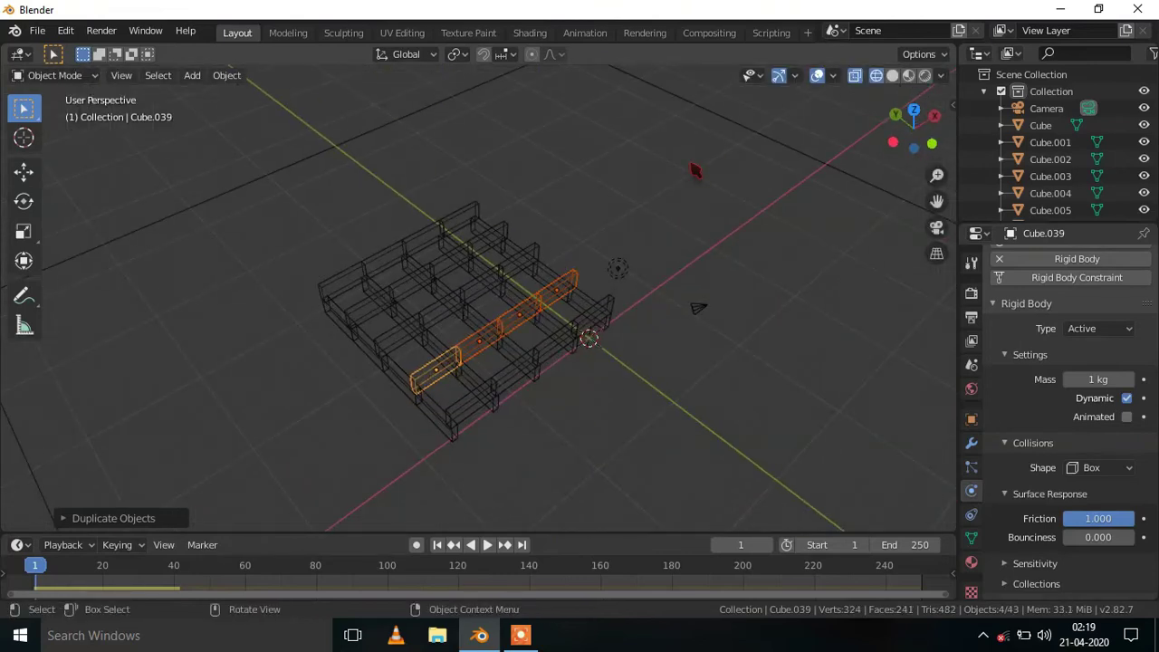
pyautogui.click(893, 77)
pyautogui.moveTo(737, 226)
pyautogui.mouseDown(button='middle')
pyautogui.moveTo(691, 176)
pyautogui.moveTo(756, 164)
pyautogui.mouseUp(button='middle')
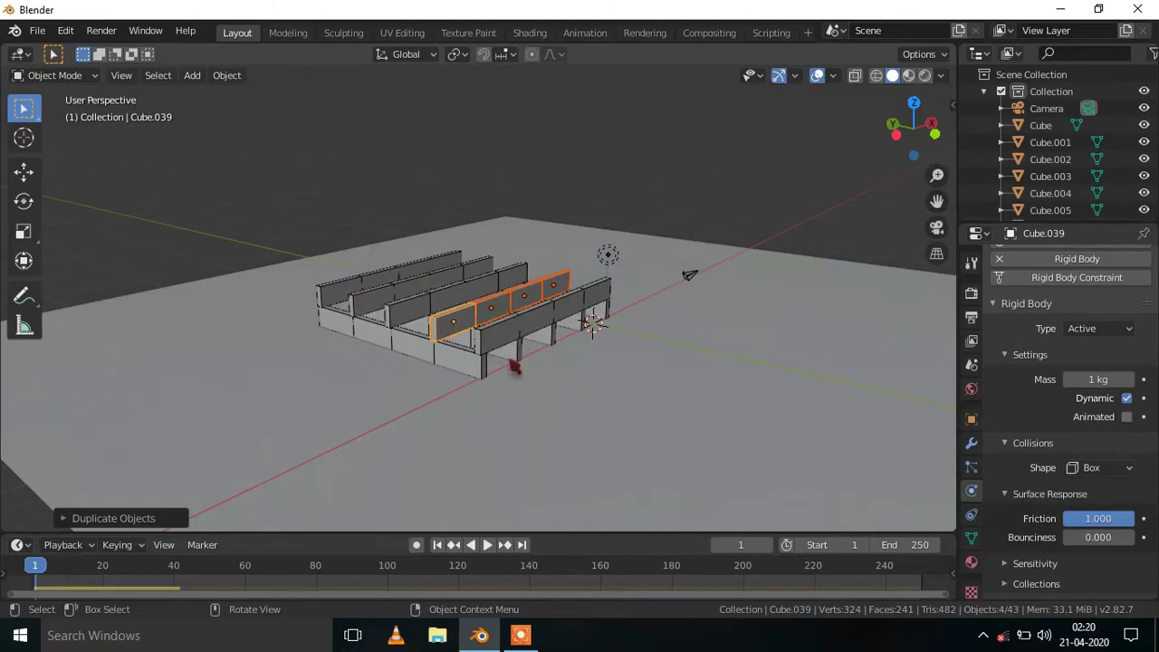
pyautogui.click(875, 75)
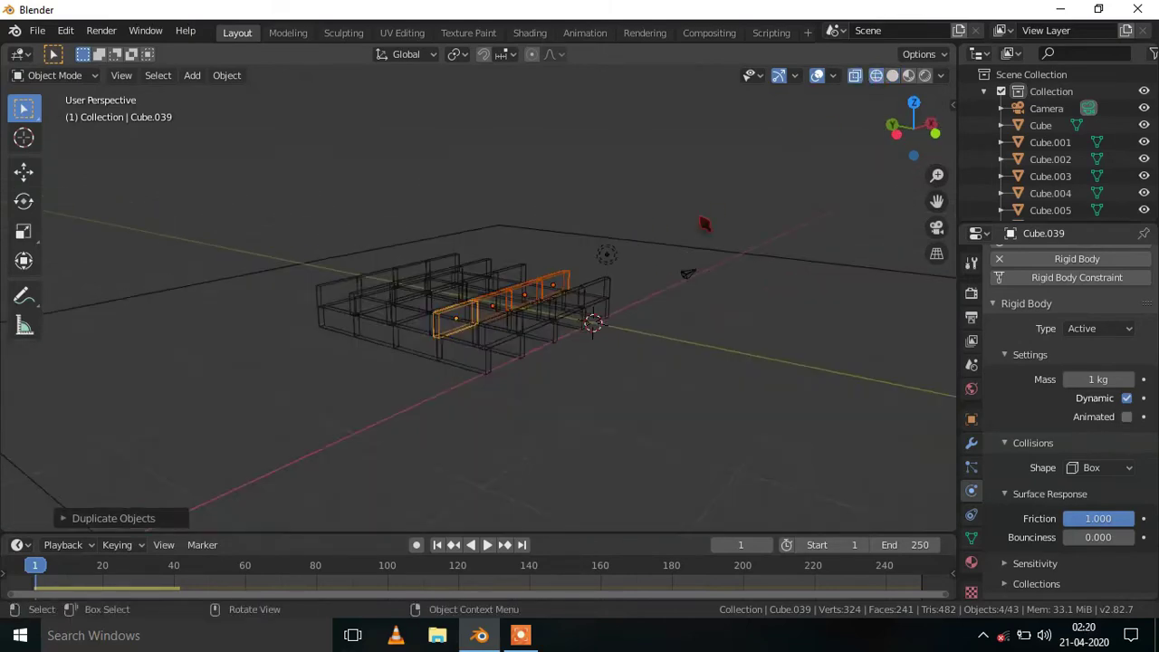
pyautogui.moveTo(507, 380); pyautogui.dragTo(338, 236, button='middle')
pyautogui.moveTo(339, 235); pyautogui.dragTo(608, 431)
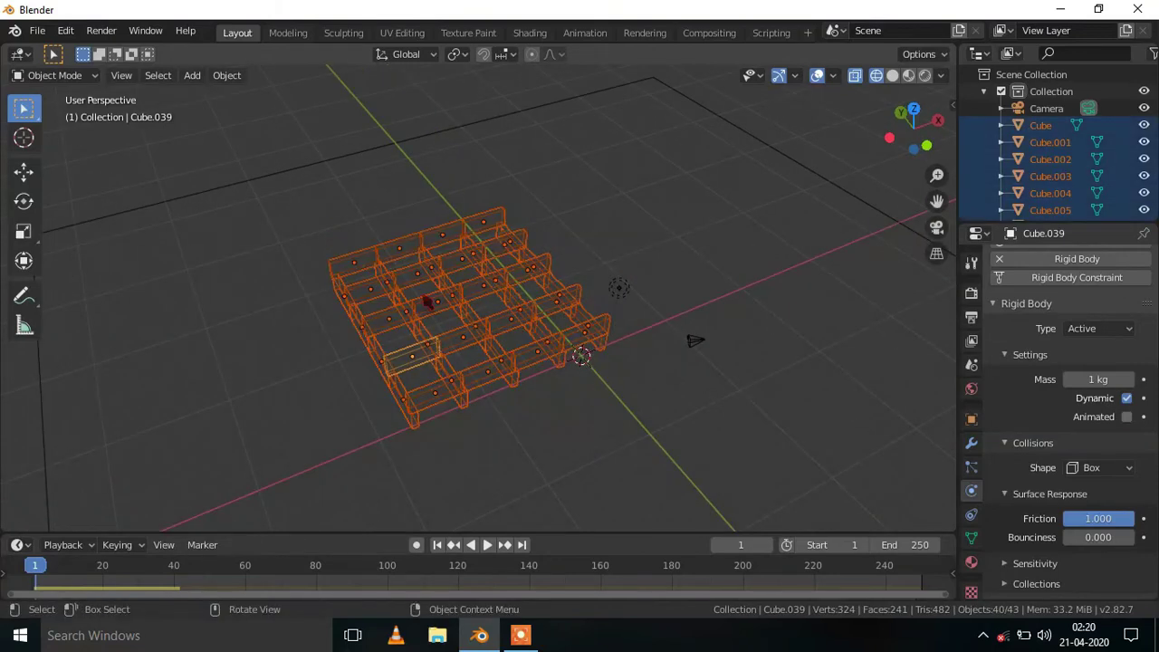
# Step: In front view, duplicate the slab layer and place the copy directly on top along Z
pyautogui.click(892, 75)
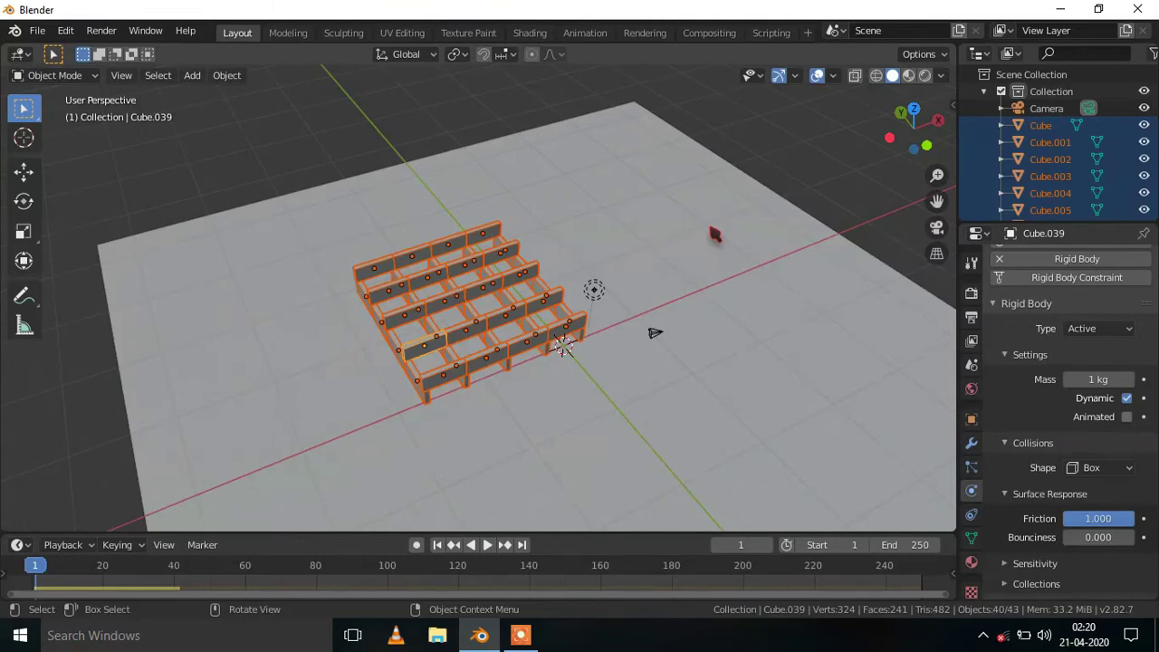
pyautogui.press('KP_1')
pyautogui.scroll(6, 478, 299)
pyautogui.scroll(3, 478, 298)
pyautogui.scroll(5, 707, 399)
pyautogui.scroll(3, 670, 317)
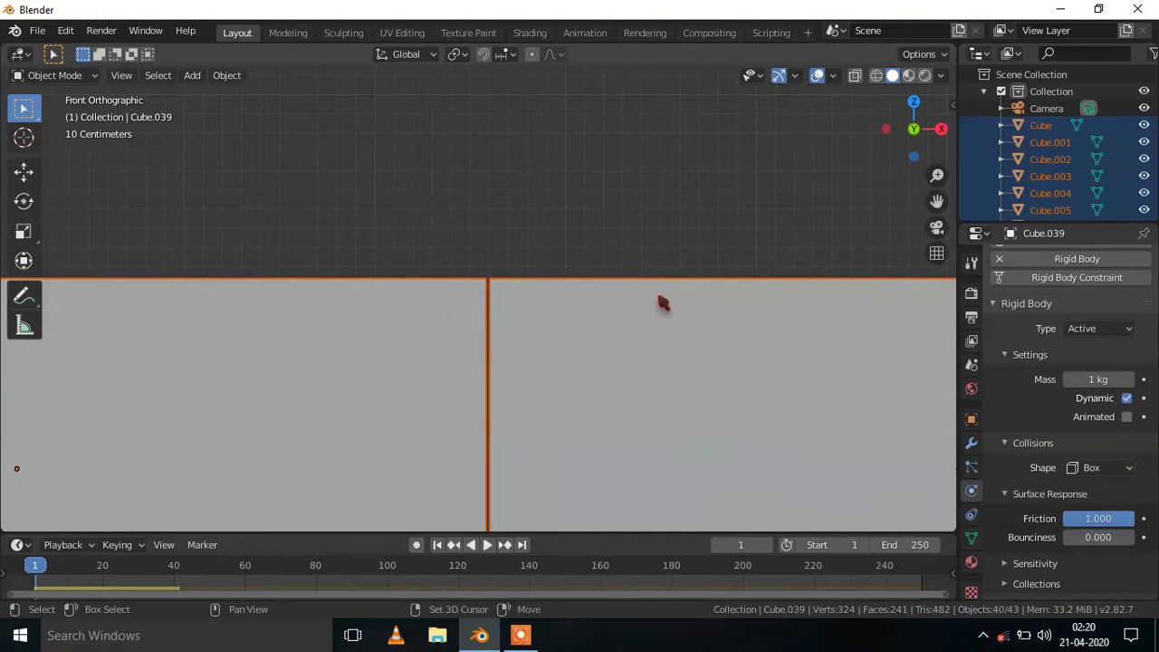
pyautogui.hotkey('shift', 'd')
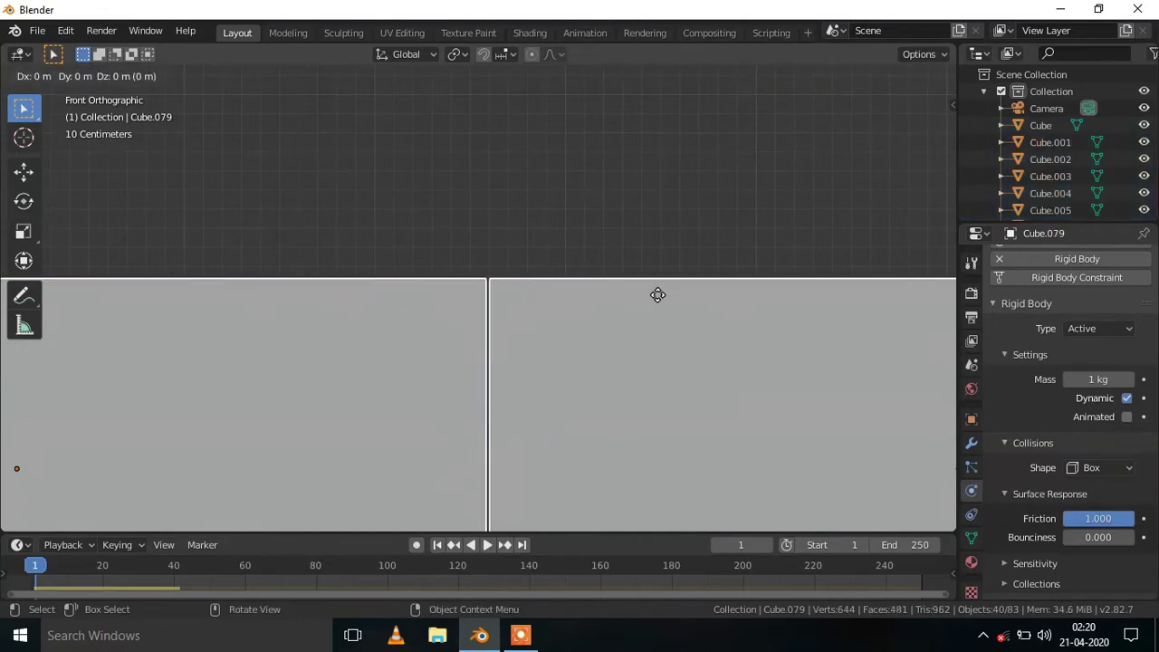
pyautogui.press('z')
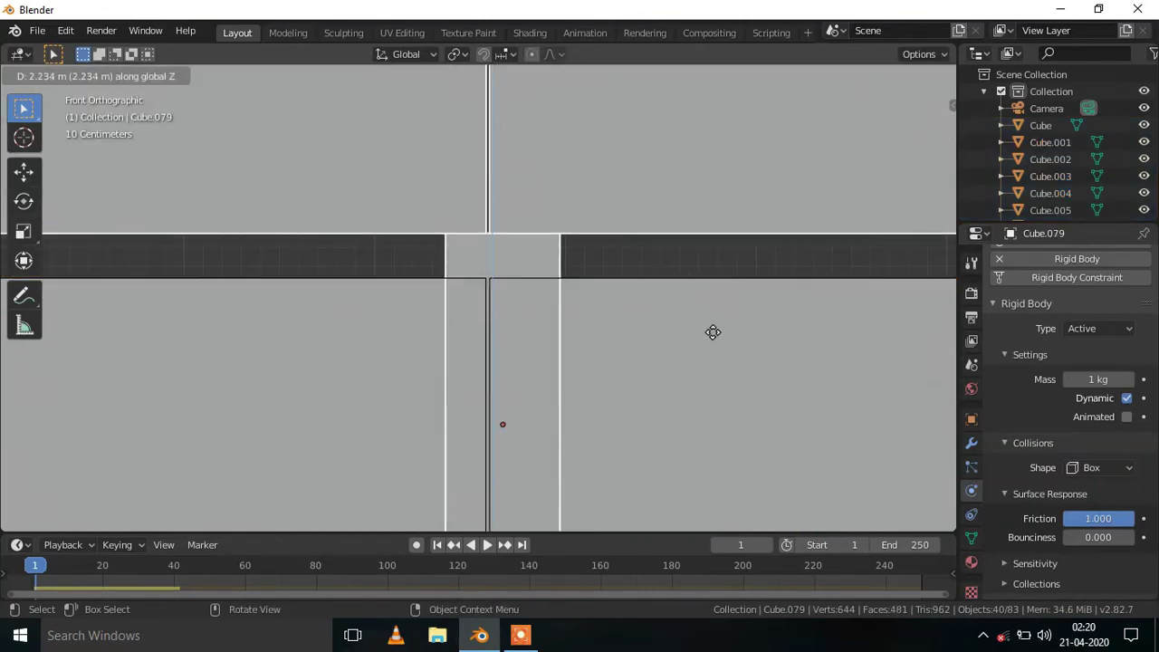
pyautogui.click(732, 465)
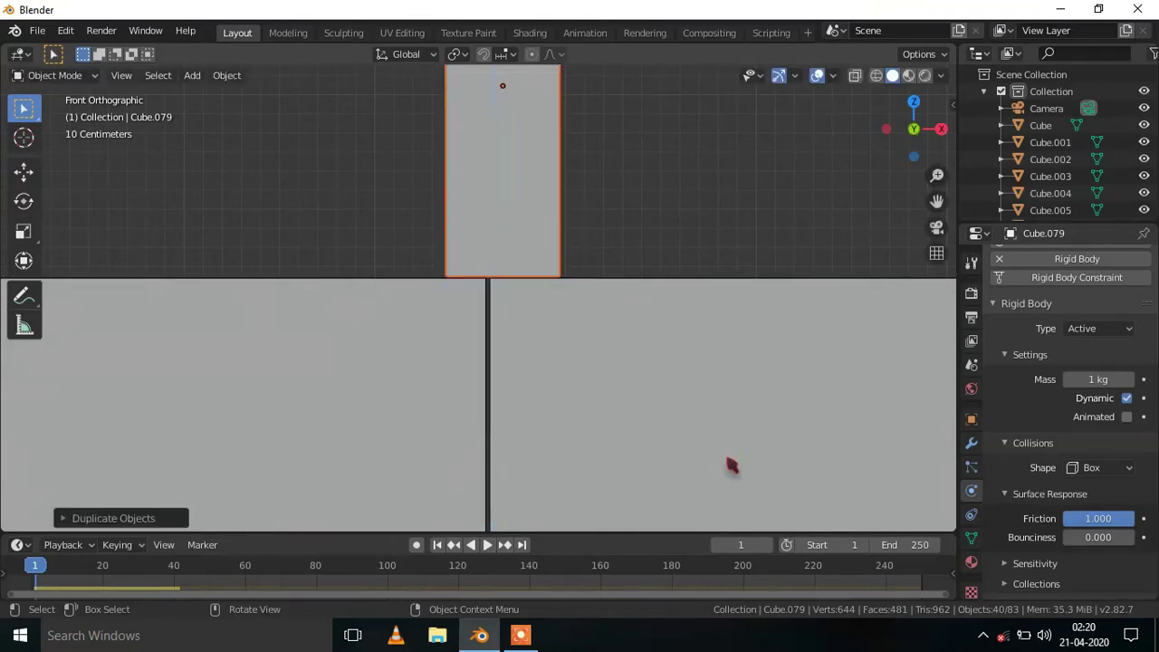
# Step: Repeat the layer duplicate three more times with Shift+R to stack further storeys
pyautogui.scroll(-5, 732, 465)
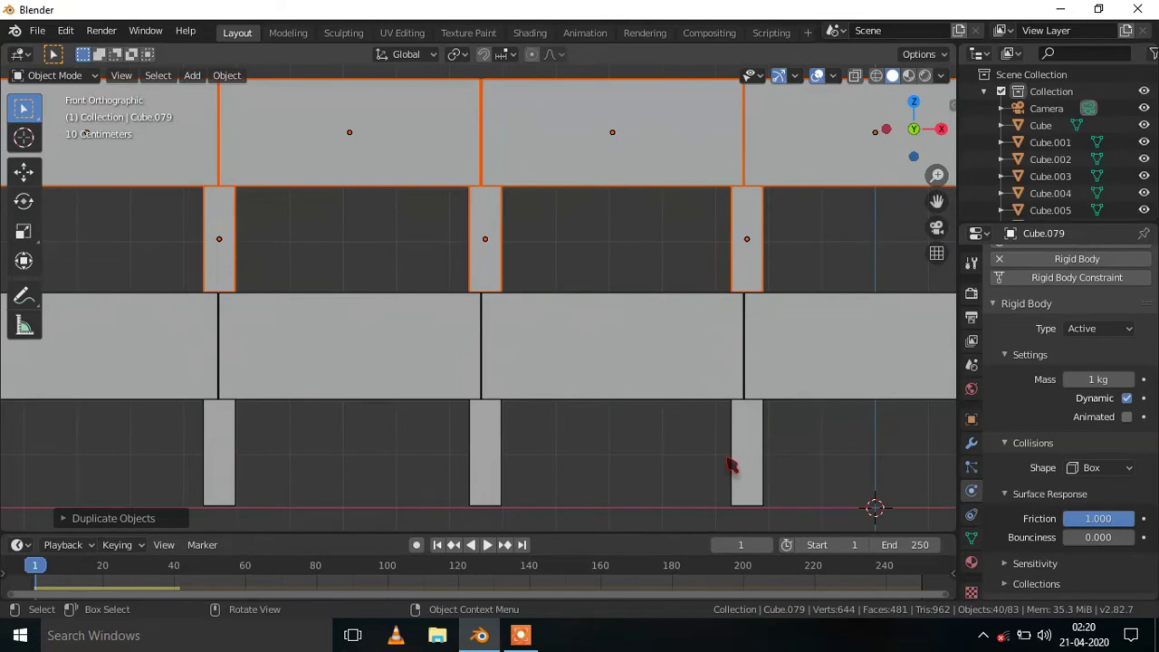
pyautogui.scroll(-1, 732, 465)
pyautogui.scroll(-5, 732, 465)
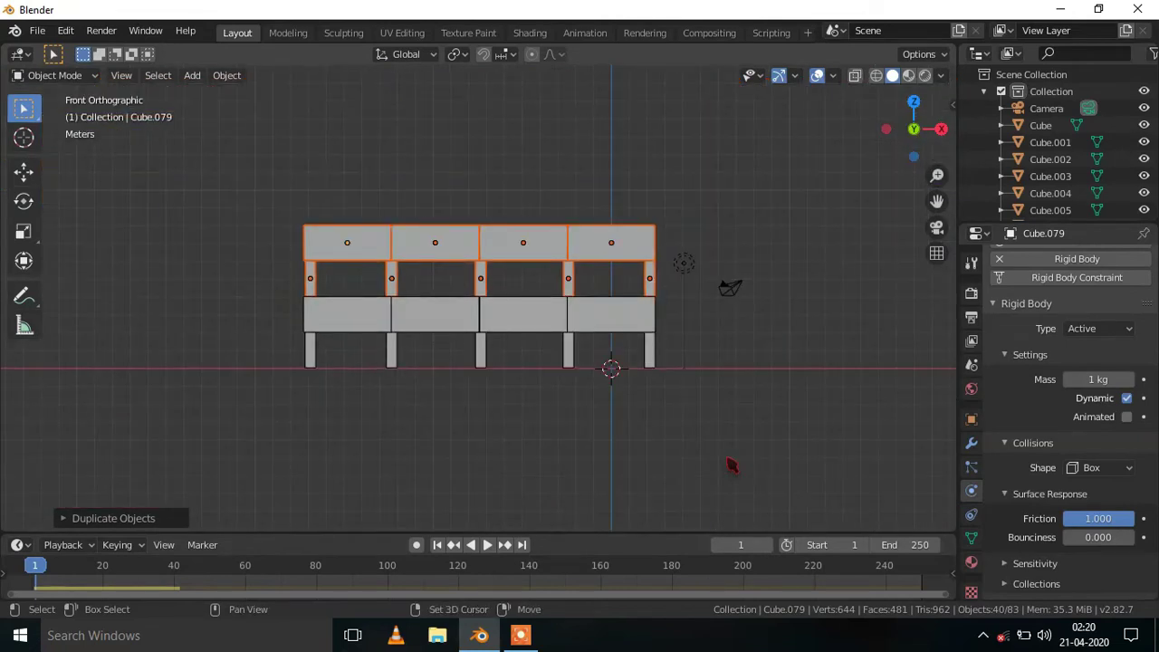
pyautogui.hotkey('shift', 'r')
pyautogui.hotkey('shift', 'r')
pyautogui.hotkey('shift', 'r')
pyautogui.scroll(-2, 732, 466)
pyautogui.moveTo(732, 469)
pyautogui.mouseDown(button='middle')
pyautogui.moveTo(727, 484)
pyautogui.moveTo(773, 486)
pyautogui.mouseUp(button='middle')
pyautogui.hotkey('shift', 'r')
pyautogui.hotkey('shift', 'r')
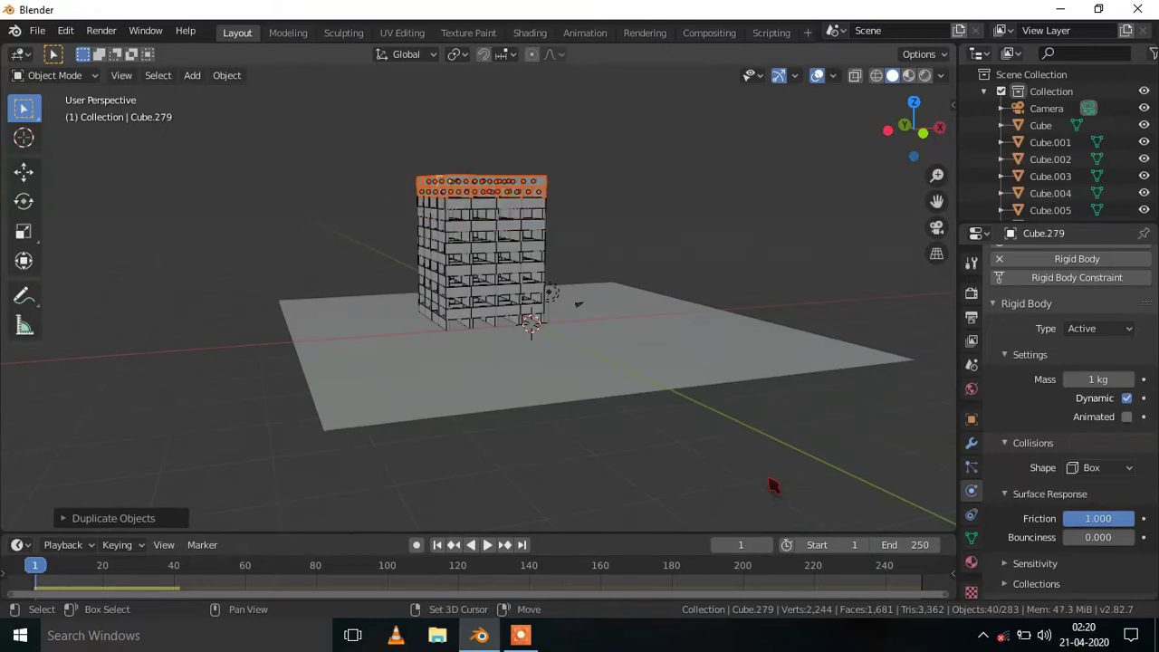
pyautogui.hotkey('shift', 'r')
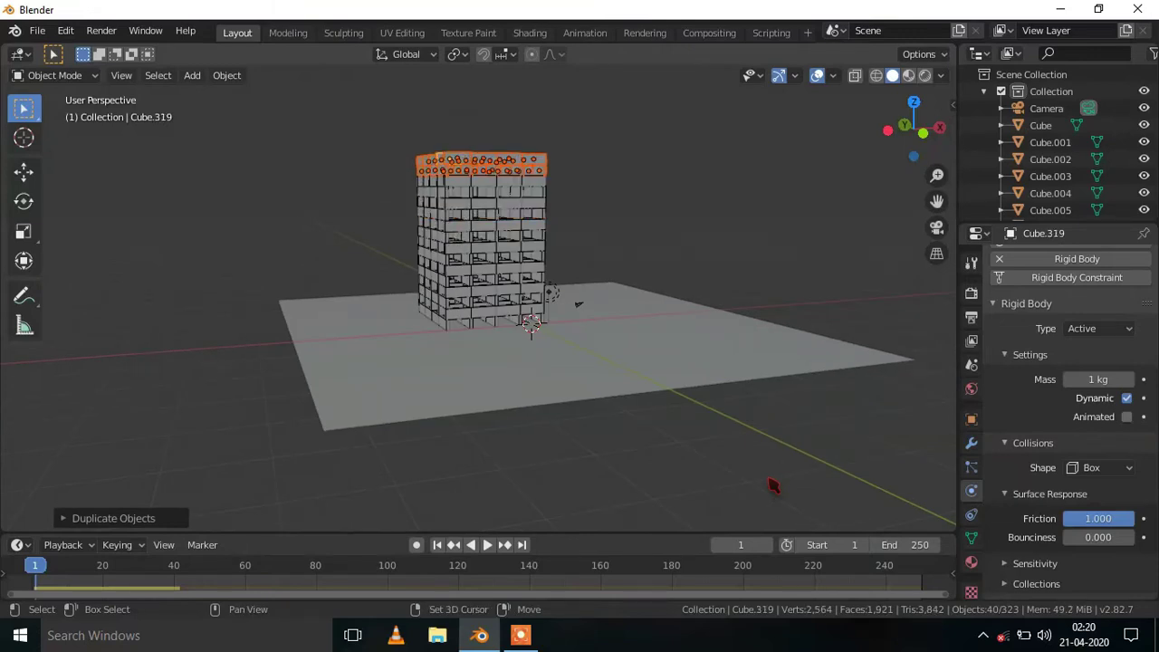
# Step: Stack one more layer on the tower and orbit around it
pyautogui.hotkey('shift', 'r')
pyautogui.hotkey('shift', 'r')
pyautogui.hotkey('shift', 'r')
pyautogui.hotkey('shift', 'r')
pyautogui.hotkey('shift', 'r')
pyautogui.hotkey('shift', 'r')
pyautogui.scroll(-3, 773, 486)
pyautogui.moveTo(773, 486)
pyautogui.mouseDown(button='middle')
pyautogui.moveTo(615, 199)
pyautogui.moveTo(674, 216)
pyautogui.mouseUp(button='middle')
pyautogui.scroll(4, 616, 199)
# Step: Deselect everything, briefly play the simulation, and return to frame 1
pyautogui.click(734, 245)
pyautogui.press('space')
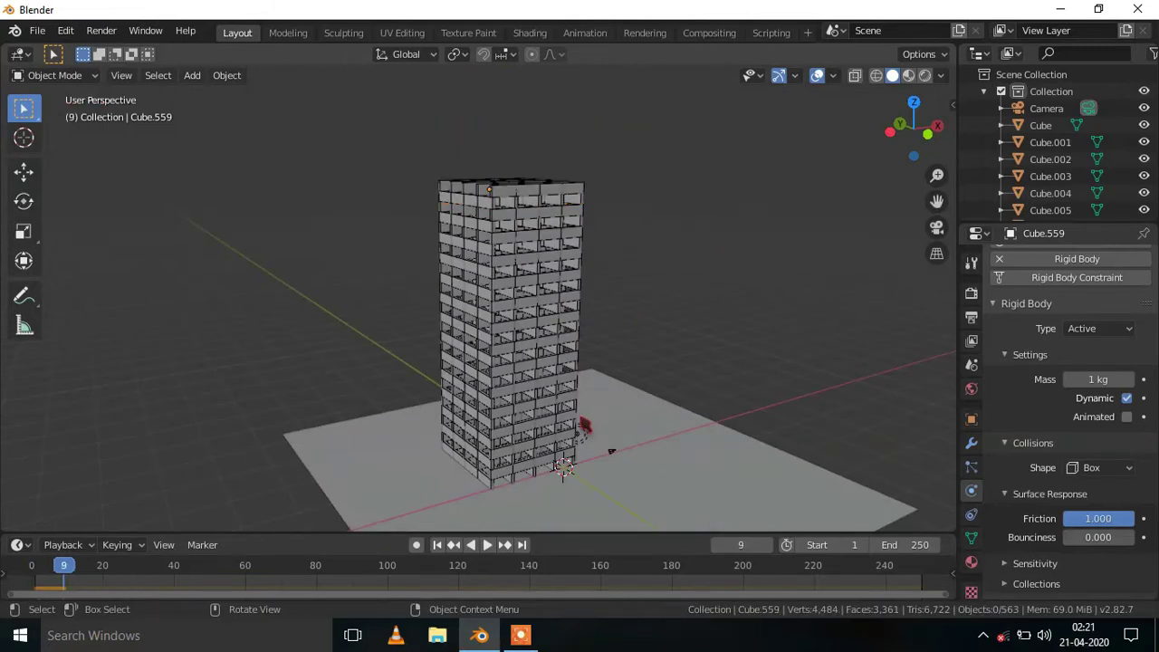
pyautogui.press('Escape')
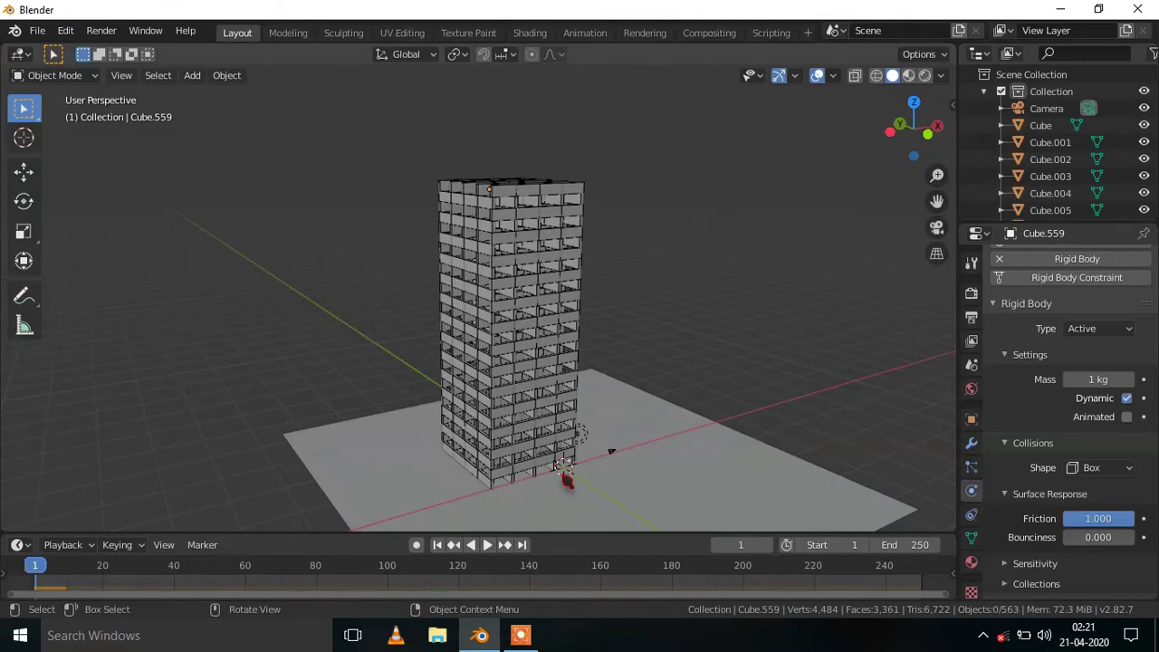
pyautogui.hotkey('shift', 'a')
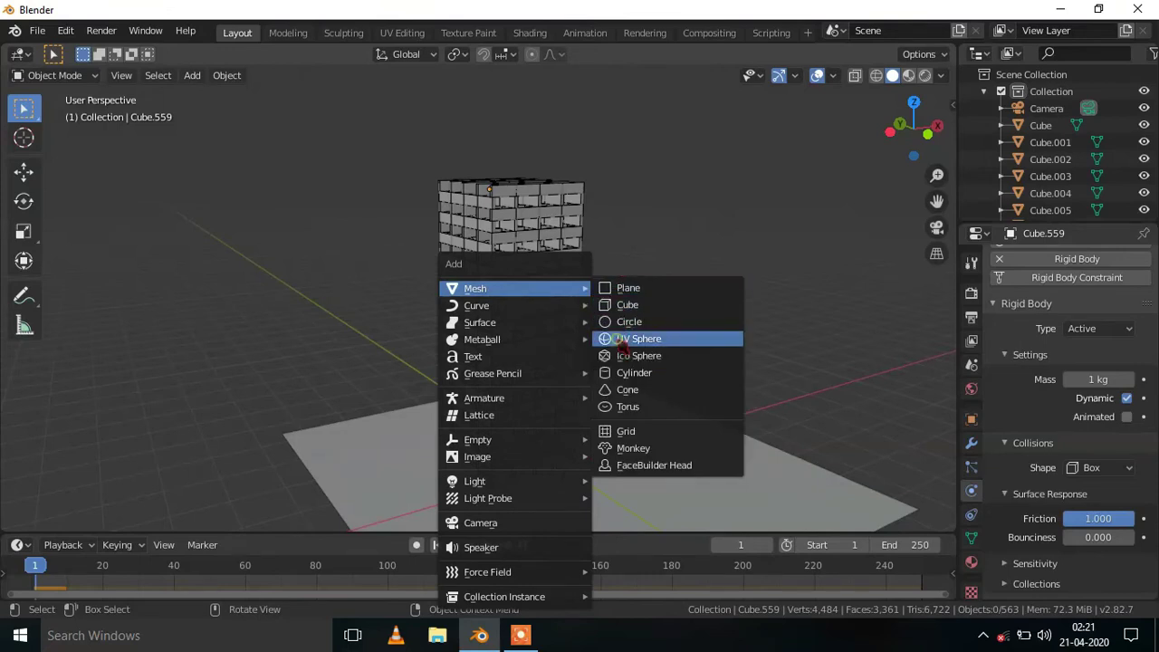
# Step: Add a UV sphere and move it to a new position
pyautogui.click(621, 338)
pyautogui.moveTo(616, 339); pyautogui.dragTo(453, 328, button='middle')
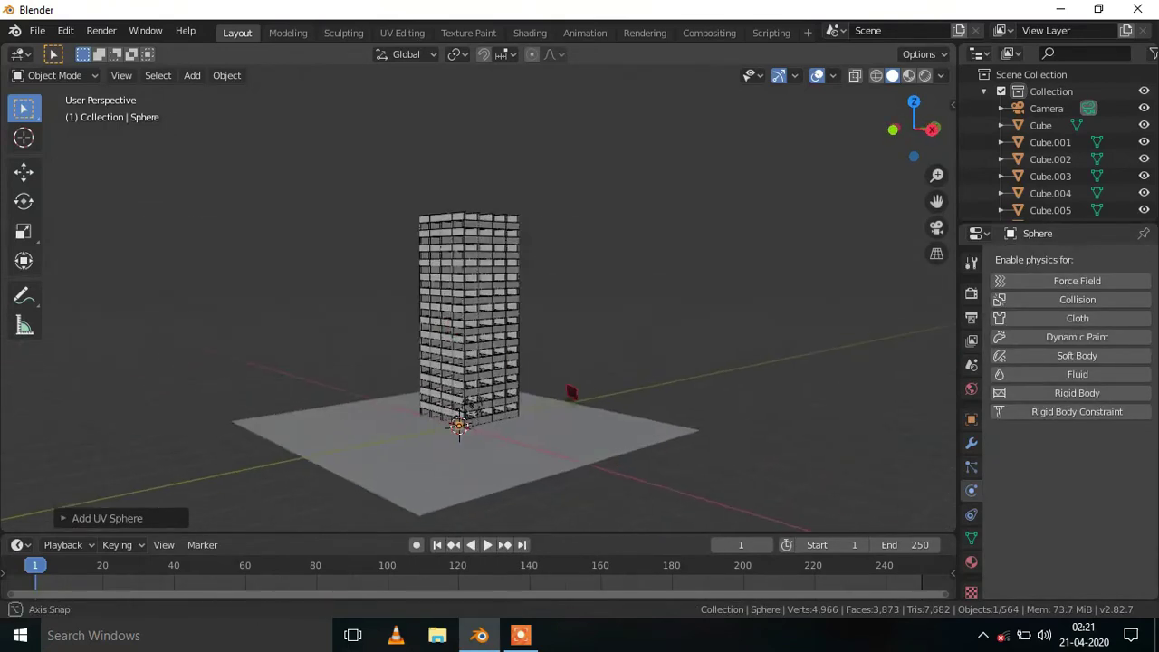
pyautogui.moveTo(570, 391); pyautogui.dragTo(498, 392, button='middle')
pyautogui.press('g')
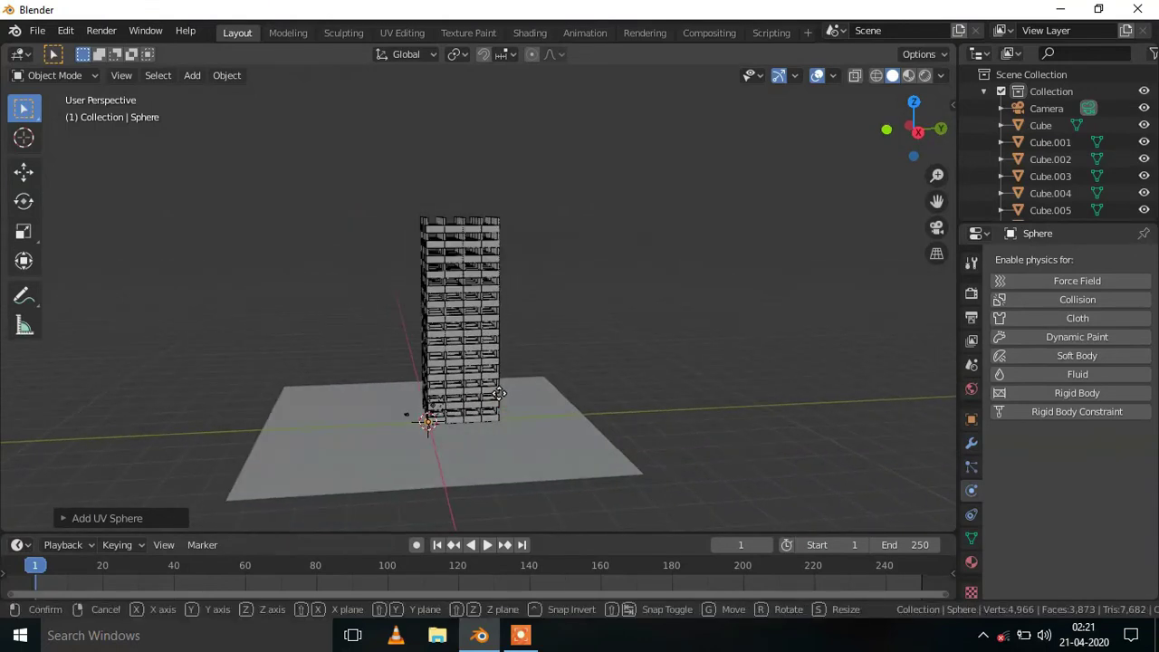
pyautogui.click(389, 340)
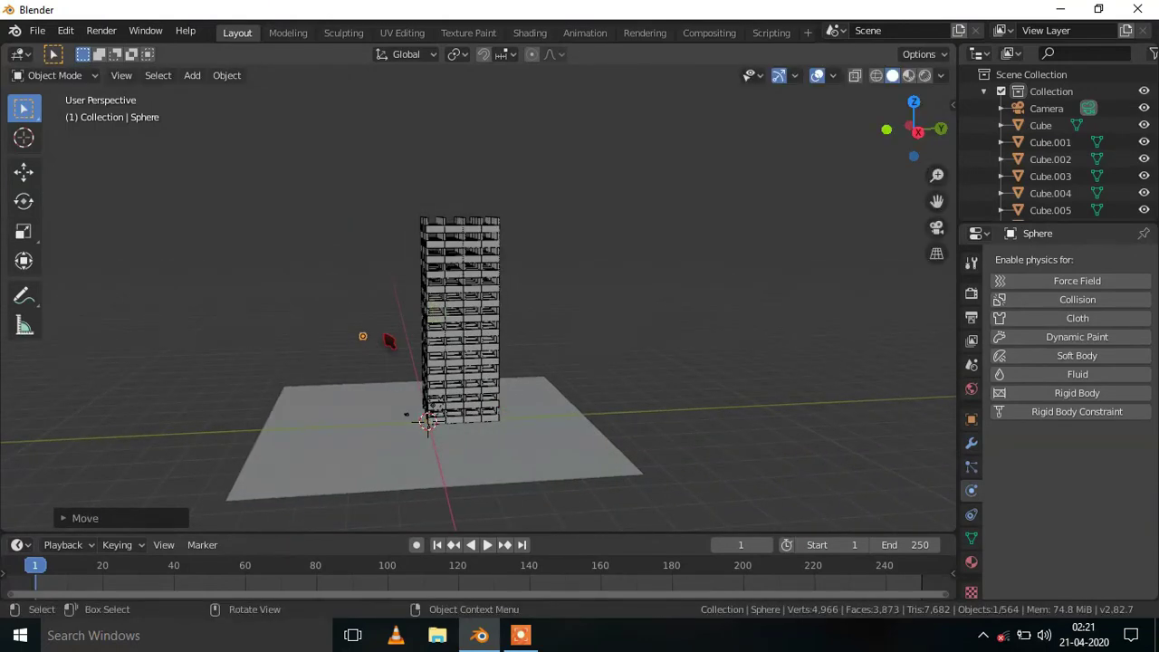
# Step: Scale the sphere up and set it down to the left, away from the tower
pyautogui.press('s')
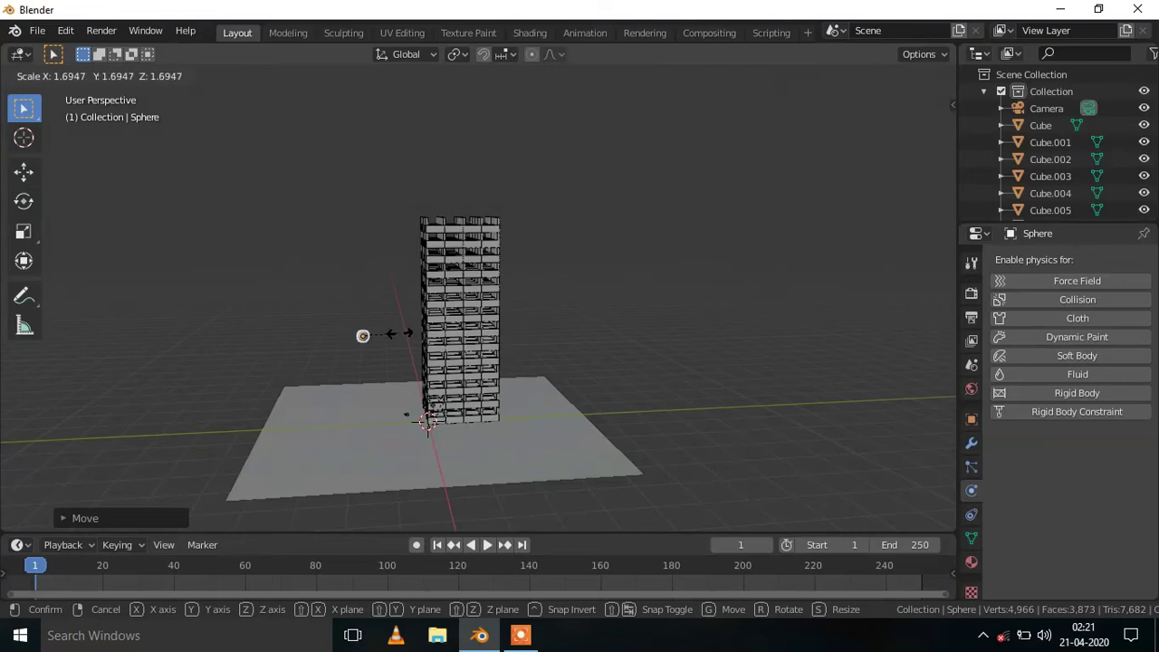
pyautogui.click(410, 331)
pyautogui.press('g')
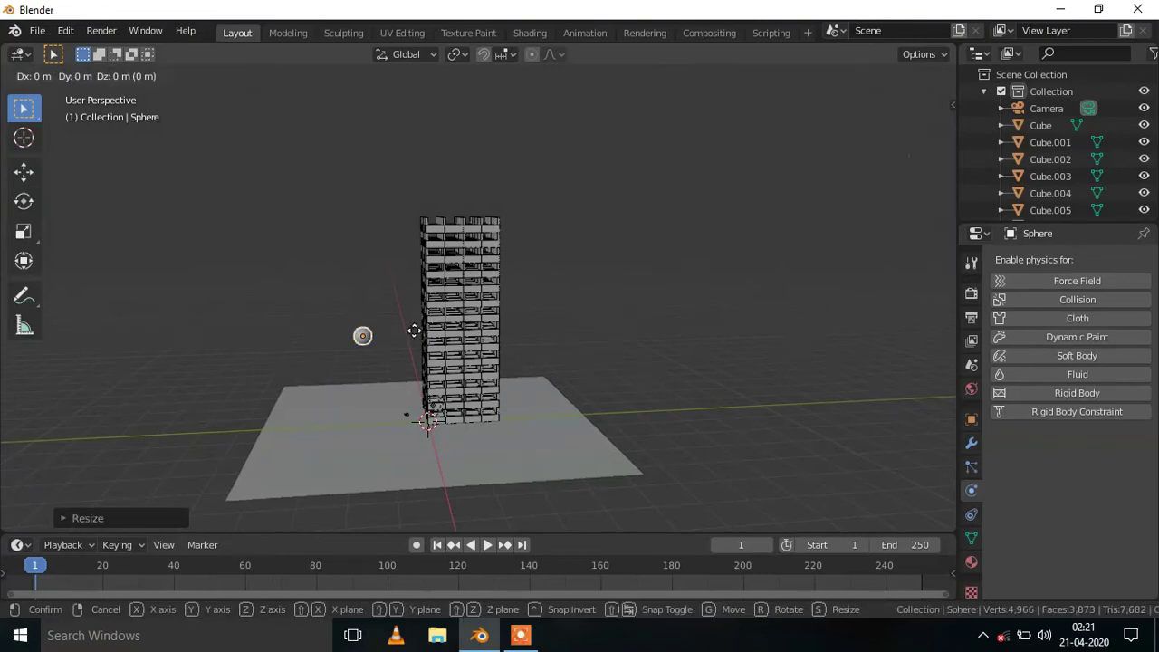
pyautogui.click(221, 257)
pyautogui.moveTo(221, 257); pyautogui.dragTo(272, 263, button='middle')
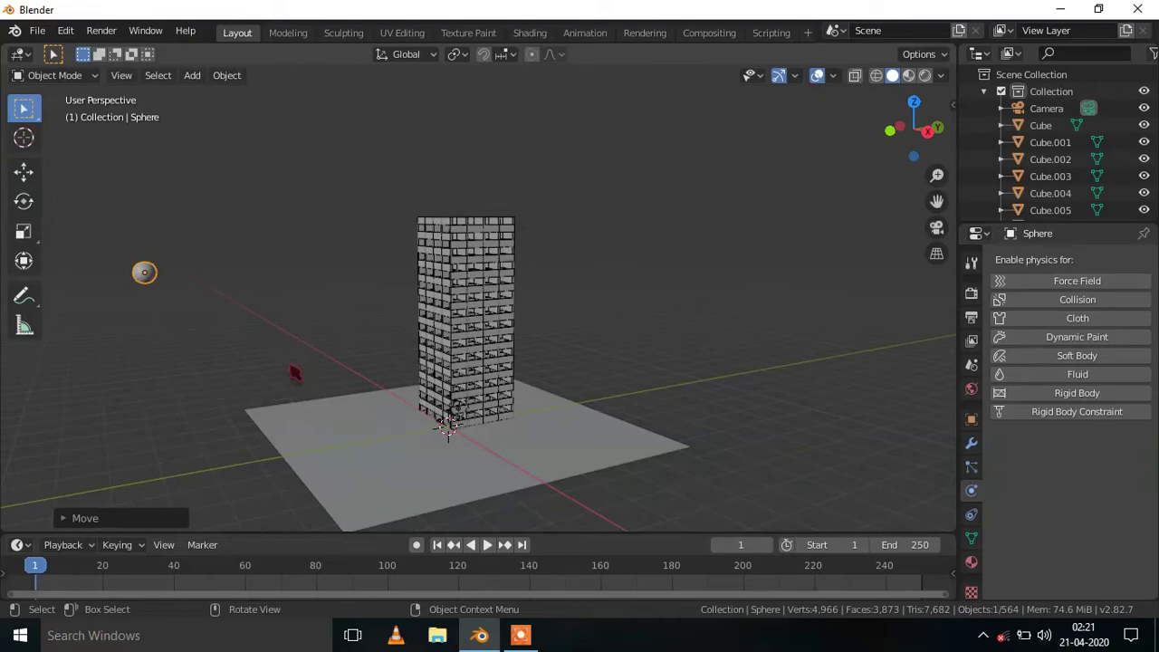
pyautogui.press('i')
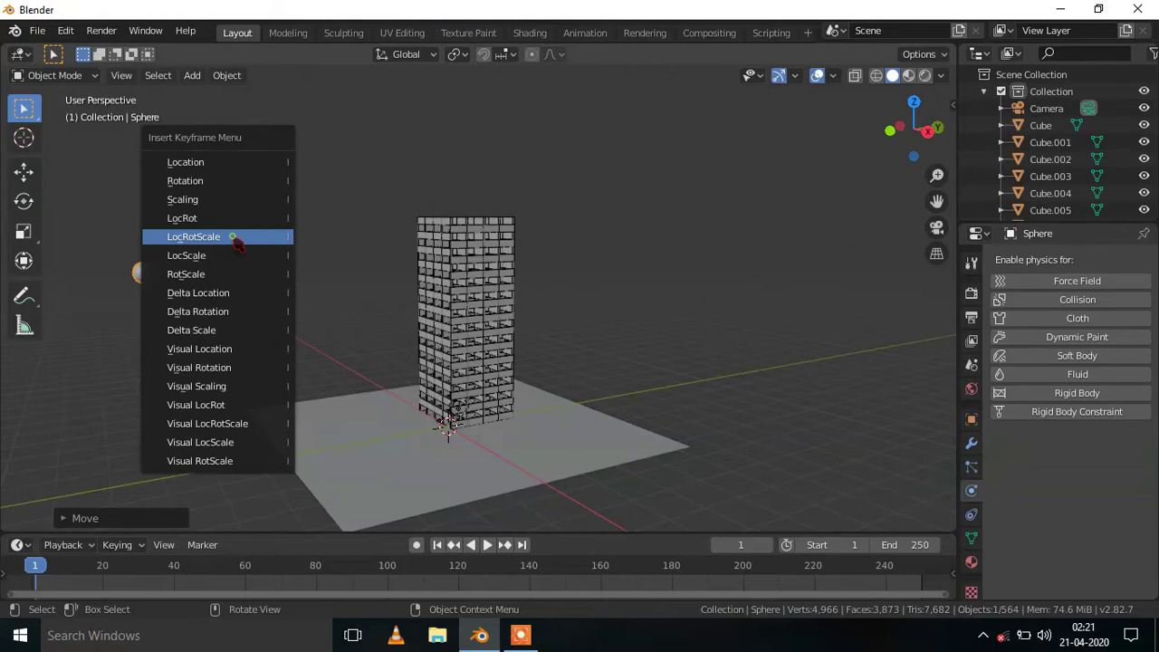
# Step: Keyframe the sphere's LocRotScale at frame 1, then at frame 15 at the tower's base
pyautogui.click(233, 241)
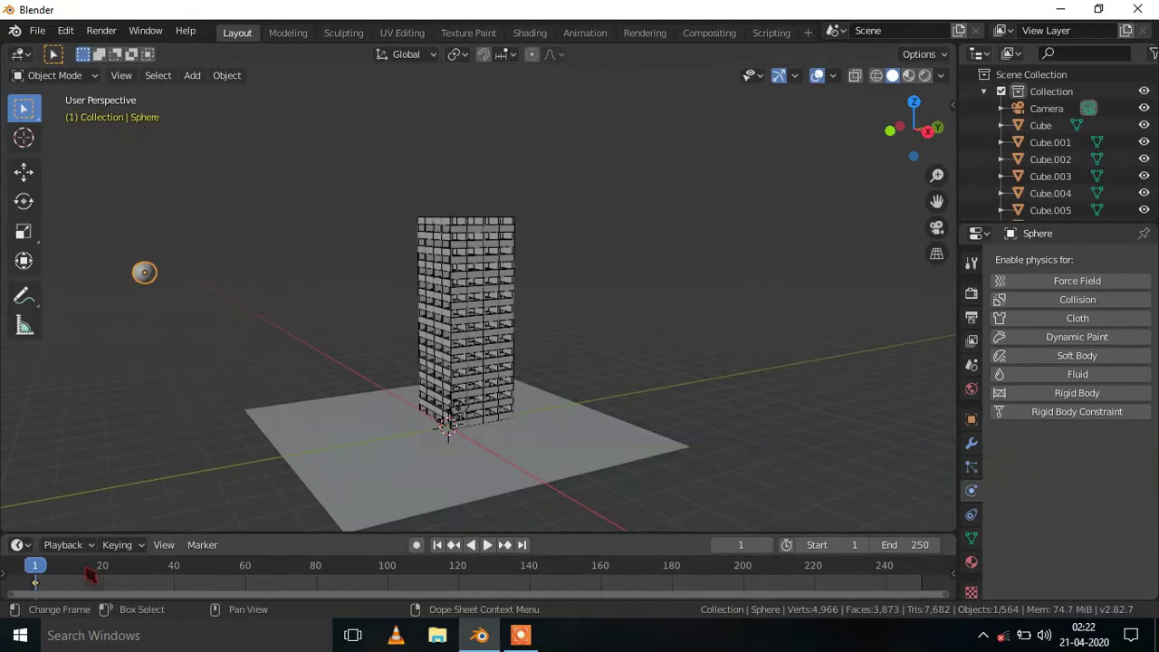
pyautogui.click(87, 576)
pyautogui.moveTo(217, 421); pyautogui.dragTo(205, 404, button='middle')
pyautogui.press('g')
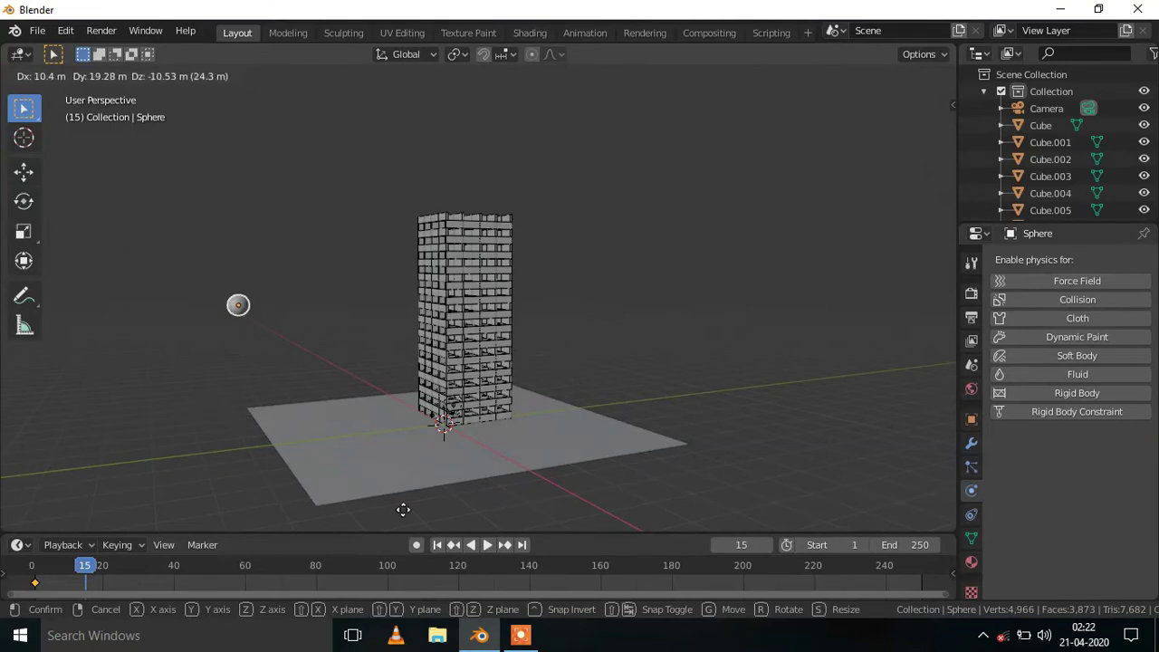
pyautogui.click(550, 222)
pyautogui.moveTo(550, 221); pyautogui.dragTo(668, 263, button='middle')
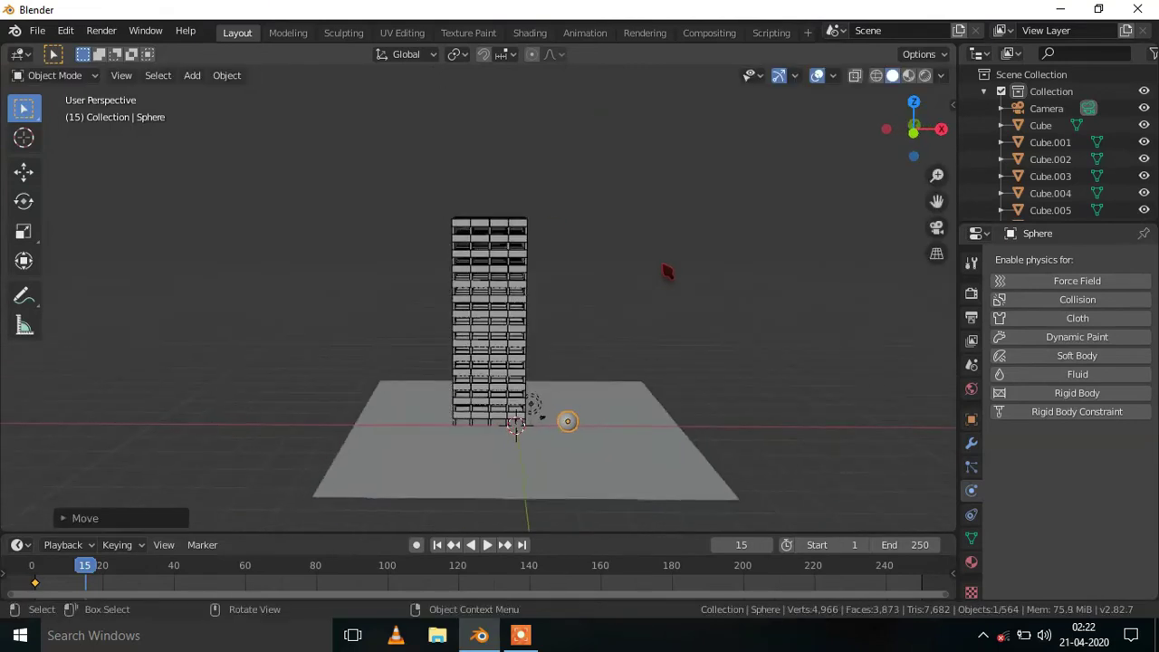
pyautogui.press('g')
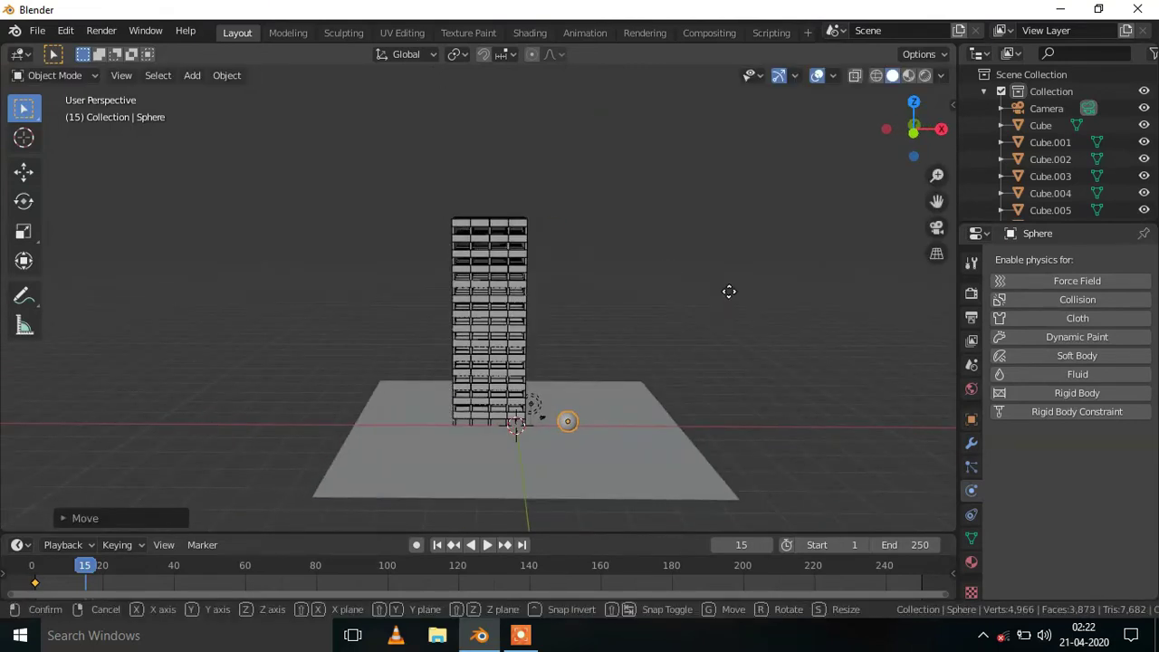
pyautogui.click(673, 293)
pyautogui.moveTo(672, 293); pyautogui.dragTo(474, 316, button='middle')
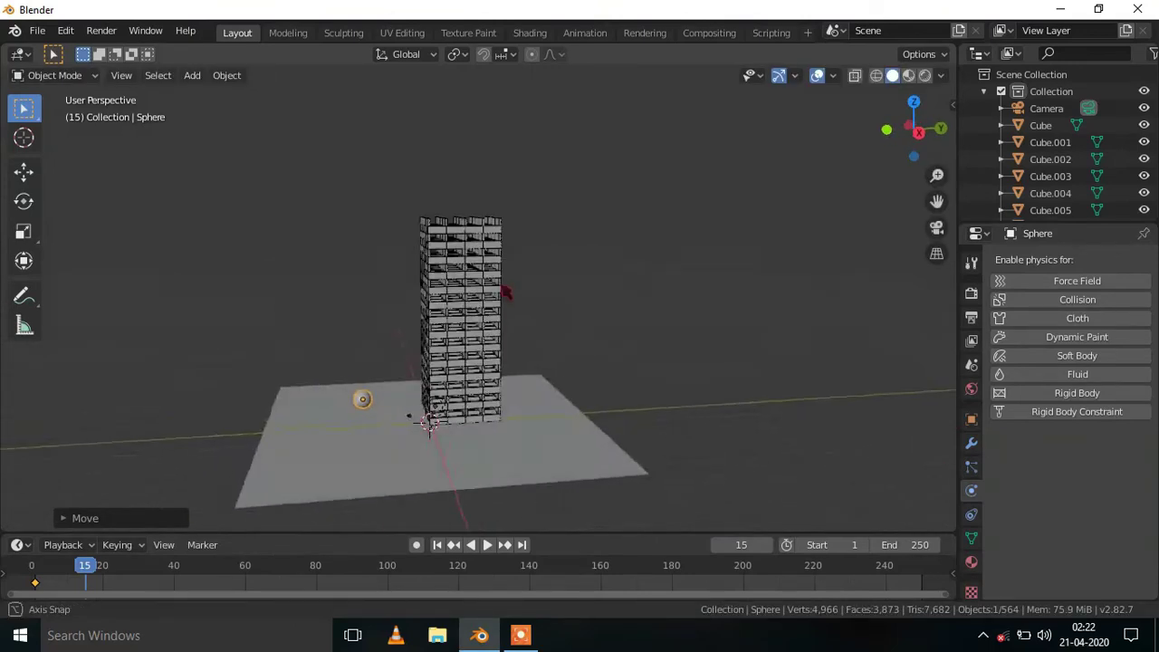
pyautogui.press('i')
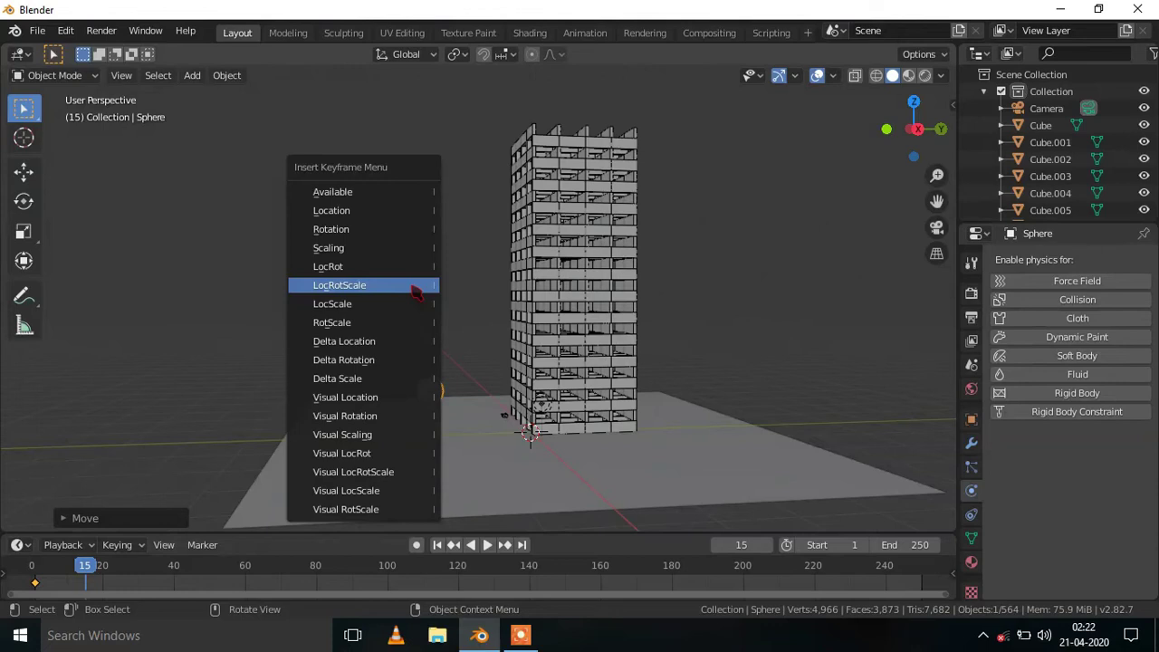
pyautogui.click(374, 286)
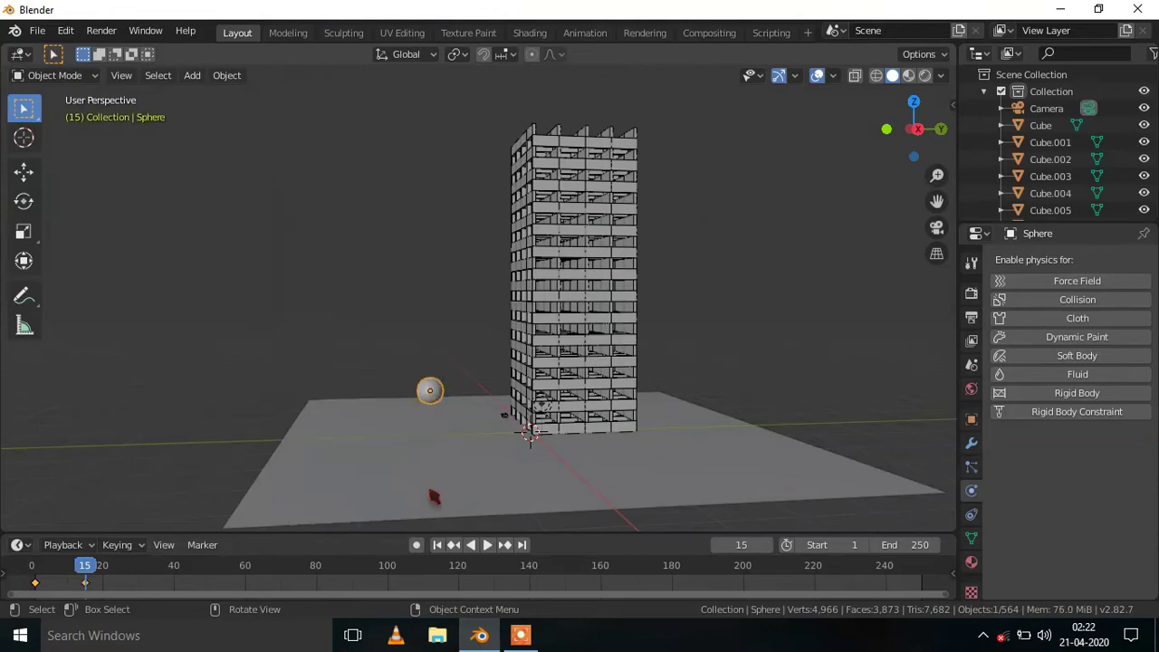
# Step: Play the animation from frame 1, reset to the first frame, and reselect the sphere
pyautogui.moveTo(411, 394); pyautogui.dragTo(512, 531, button='middle')
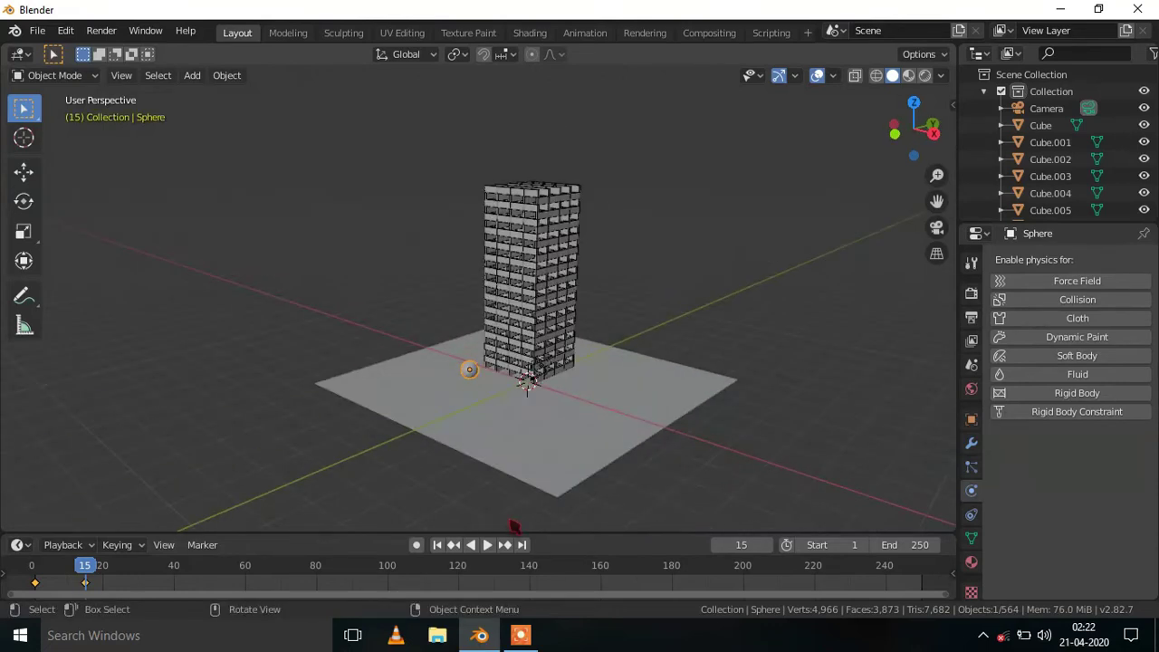
pyautogui.click(436, 545)
pyautogui.press('space')
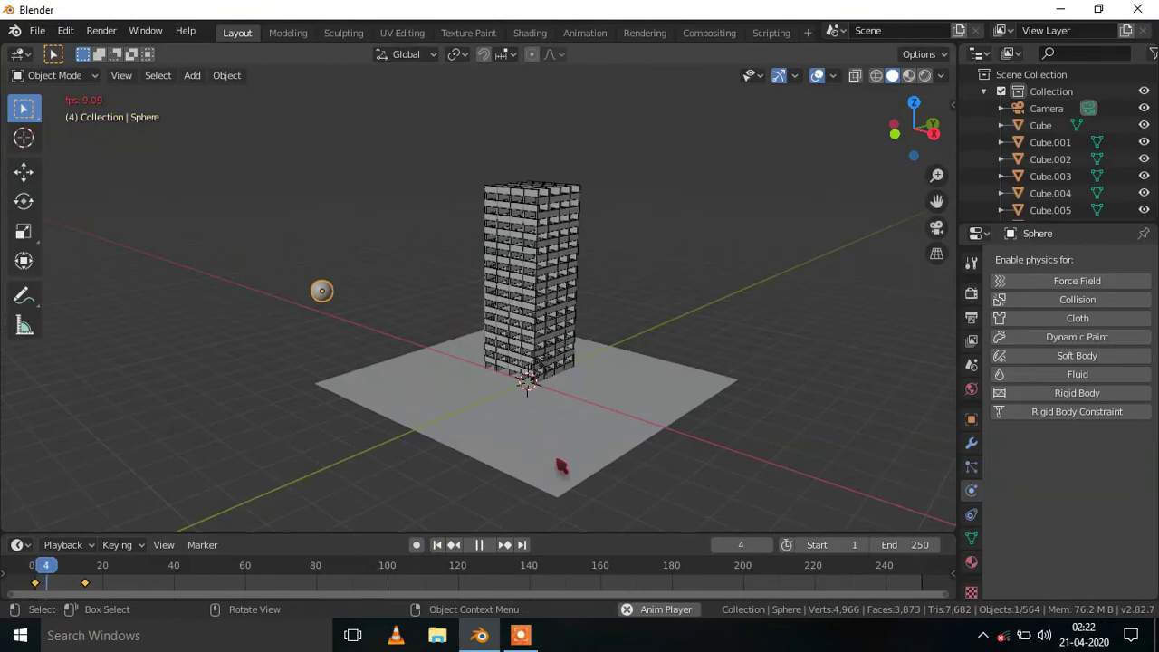
pyautogui.press('space')
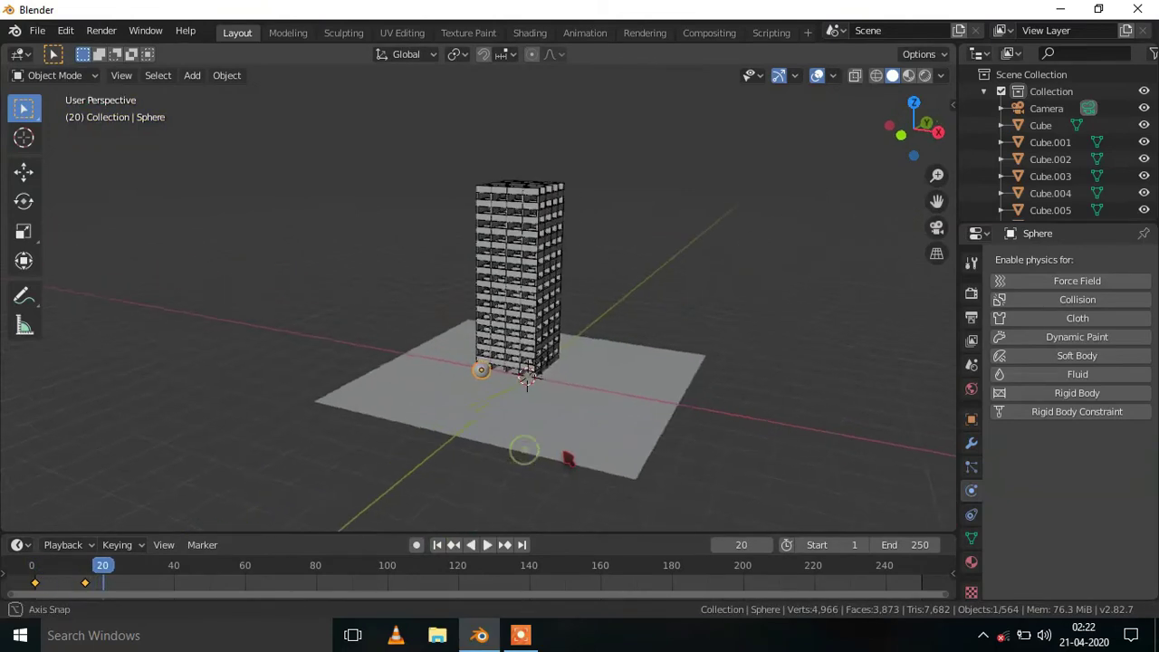
pyautogui.moveTo(529, 459); pyautogui.dragTo(530, 383, button='middle')
pyautogui.hotkey('shift', 'Left')
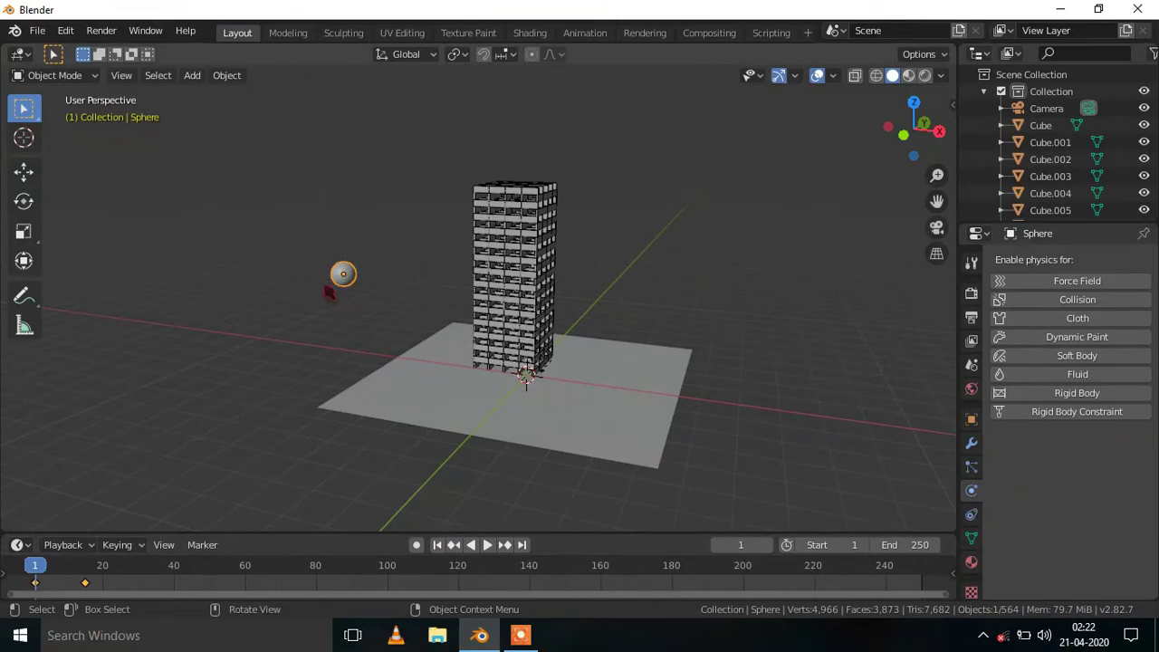
pyautogui.moveTo(284, 221); pyautogui.dragTo(372, 306)
# Step: Add an active rigid body to the sphere
pyautogui.click(1046, 397)
pyautogui.scroll(-1, 1043, 399)
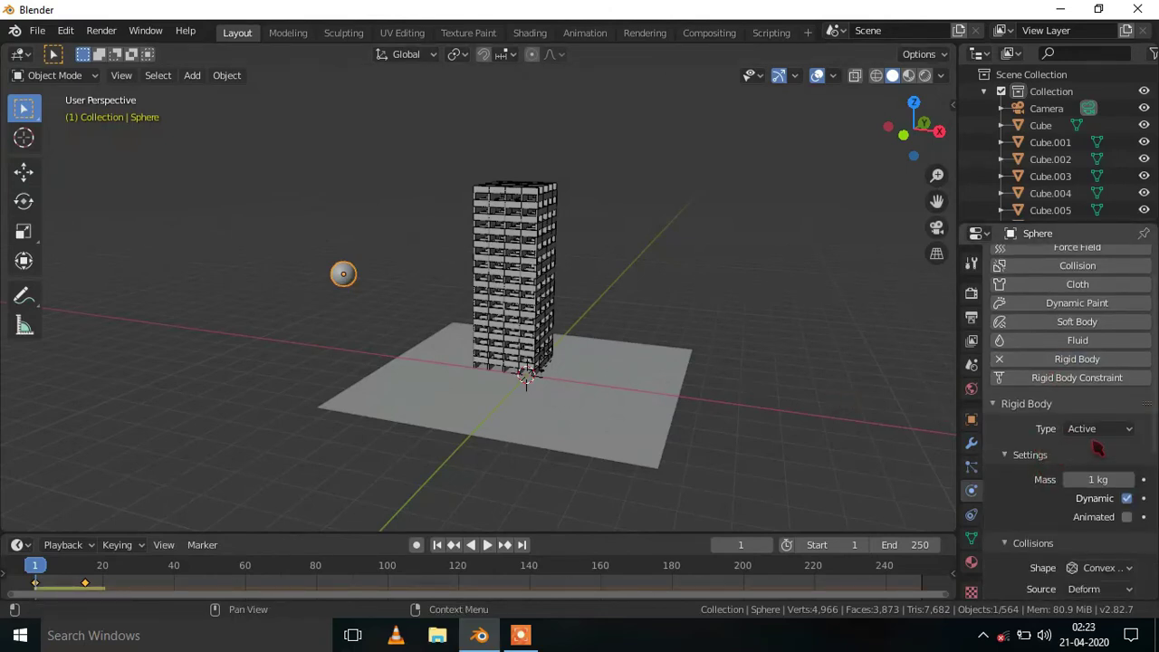
pyautogui.scroll(-1, 1046, 462)
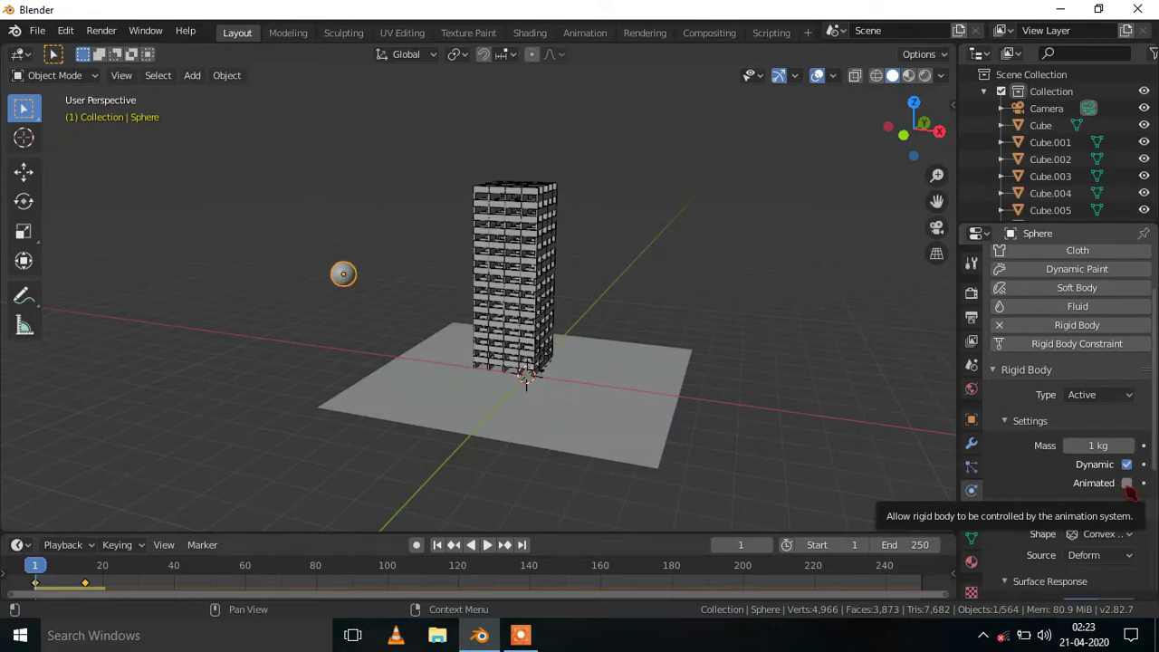
pyautogui.moveTo(73, 534); pyautogui.dragTo(72, 497)
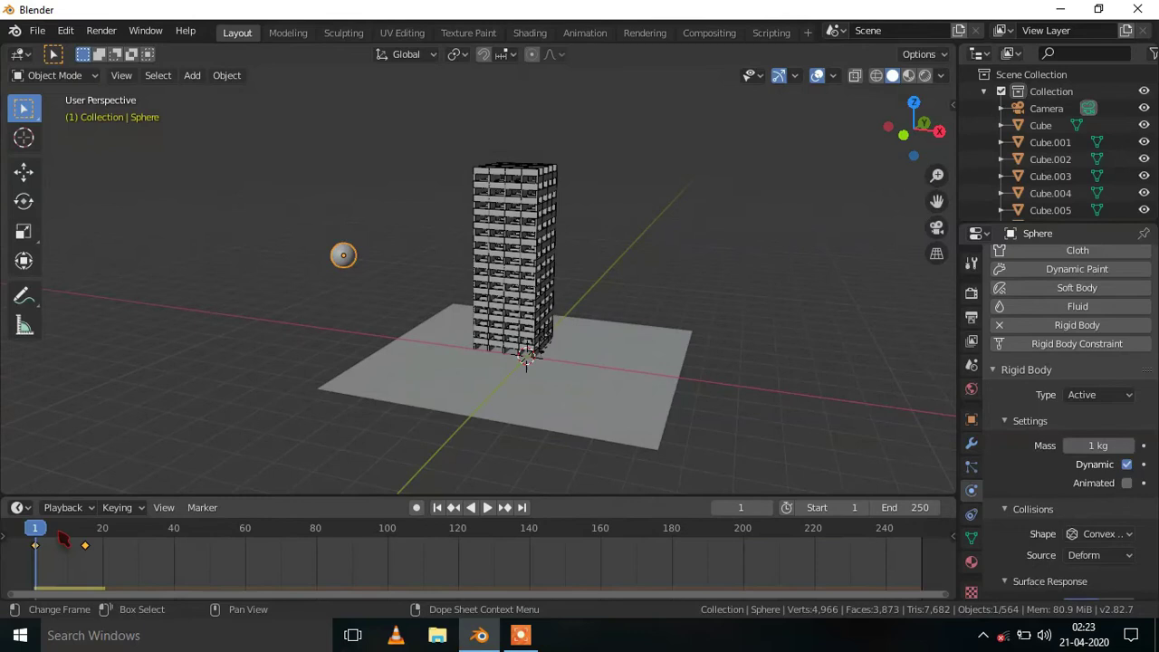
# Step: Keyframe the sphere's Animated setting on at frame 9 and off at frame 12
pyautogui.press('space')
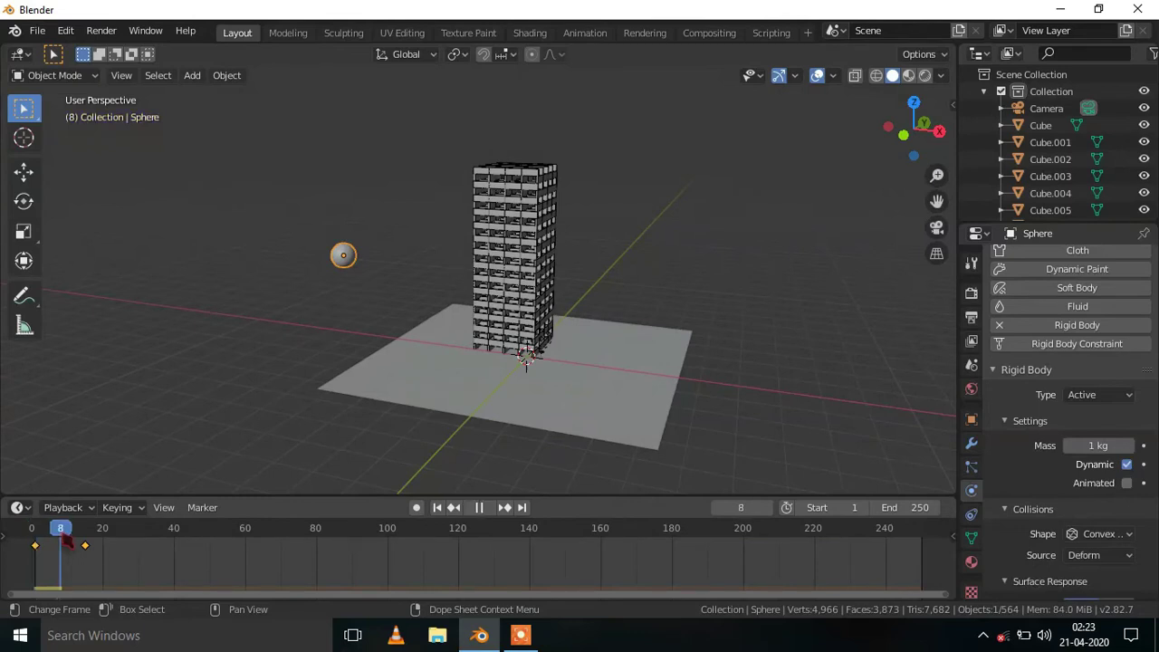
pyautogui.press('space')
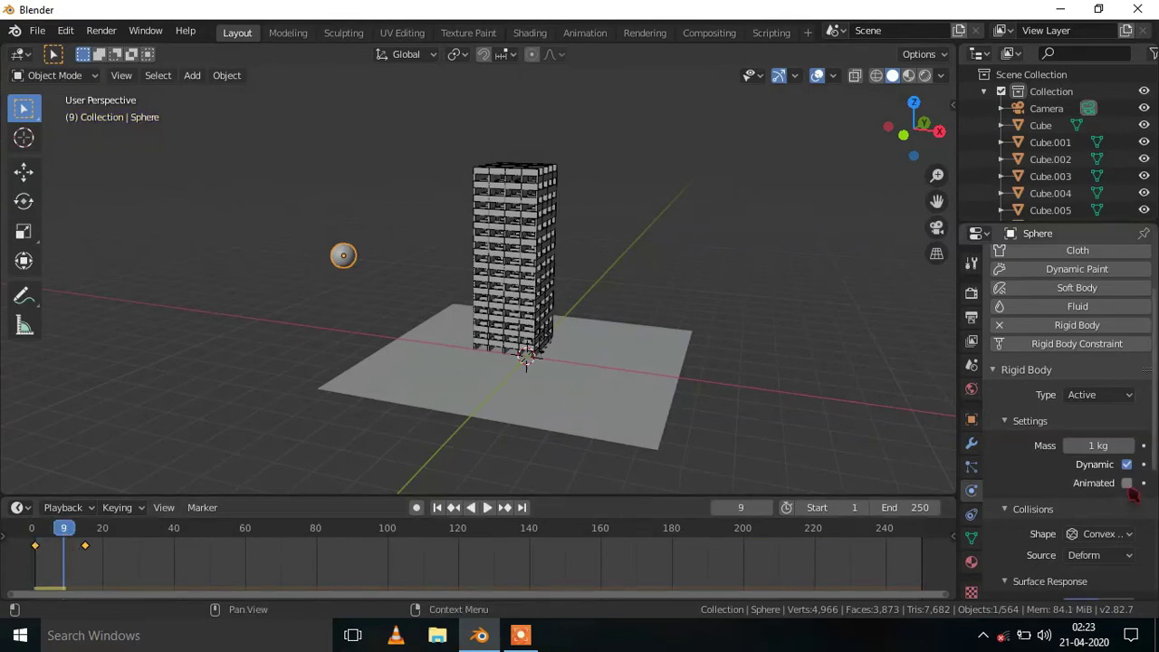
pyautogui.click(1128, 484)
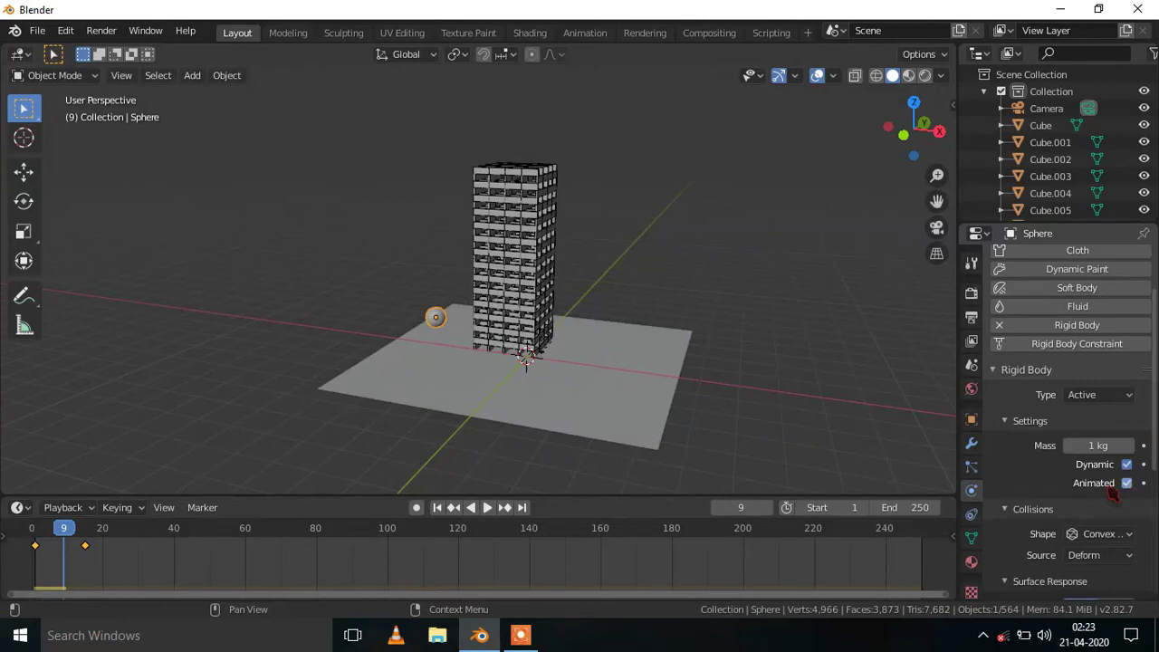
pyautogui.moveTo(1126, 483)
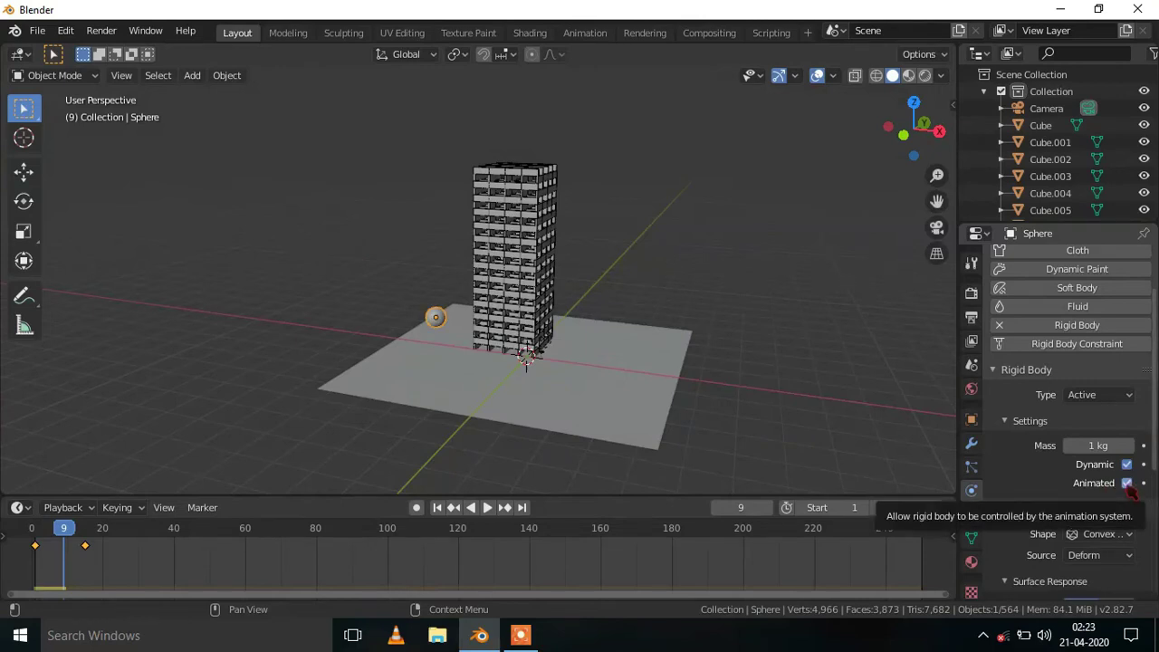
pyautogui.press('i')
pyautogui.press('space')
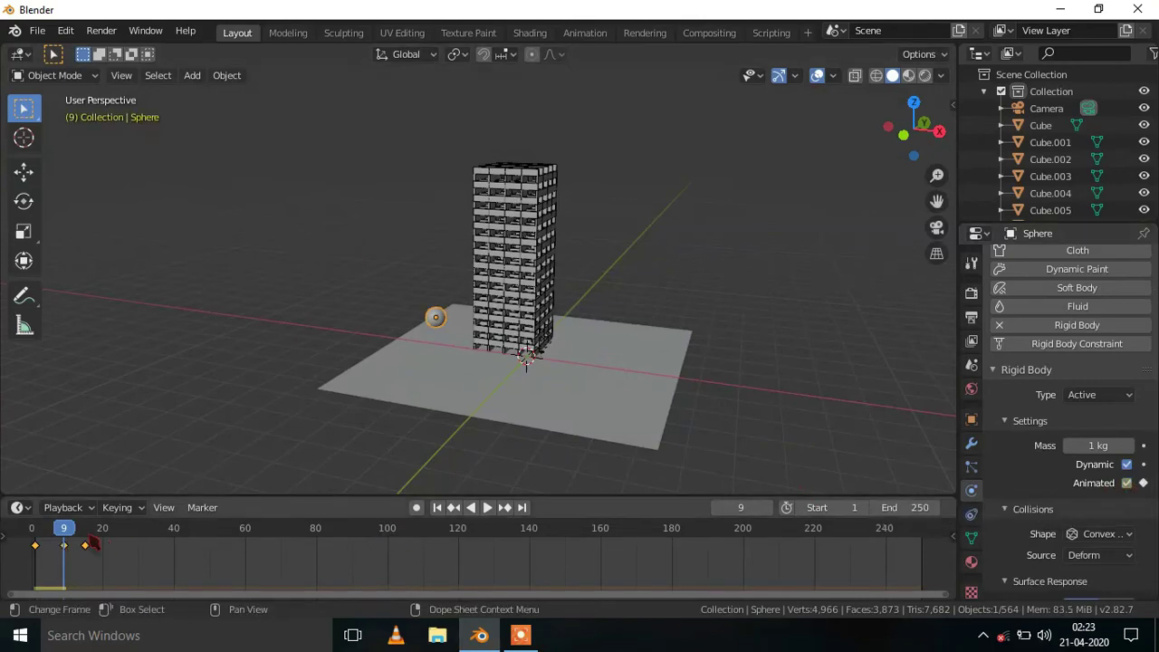
pyautogui.press('space')
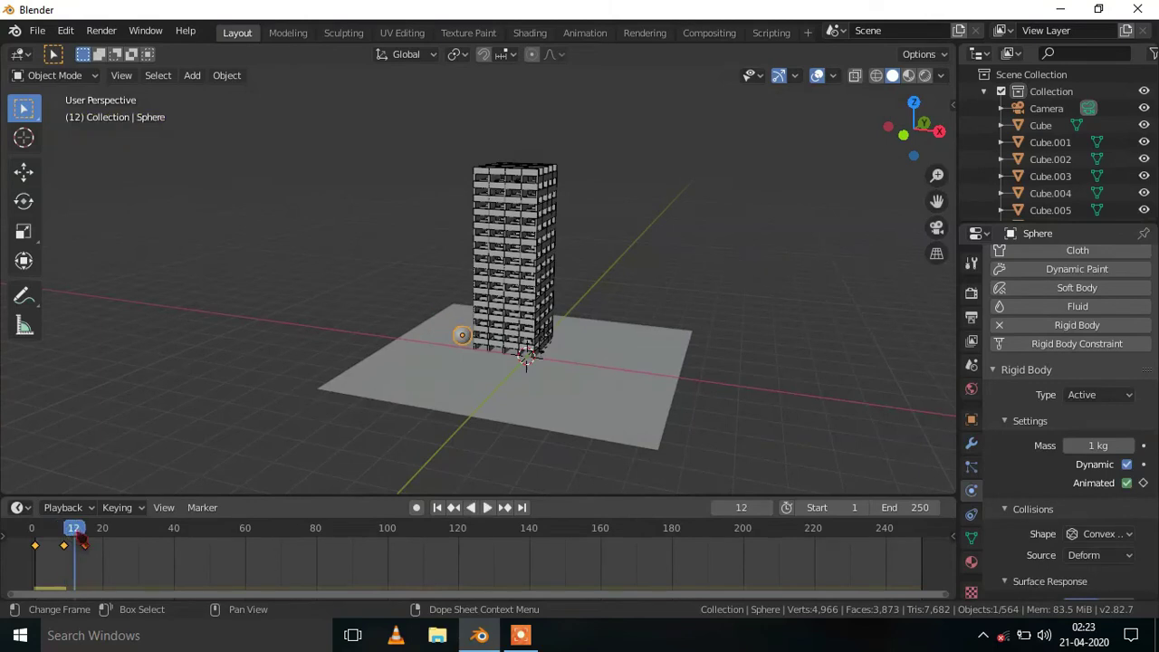
pyautogui.click(1127, 483)
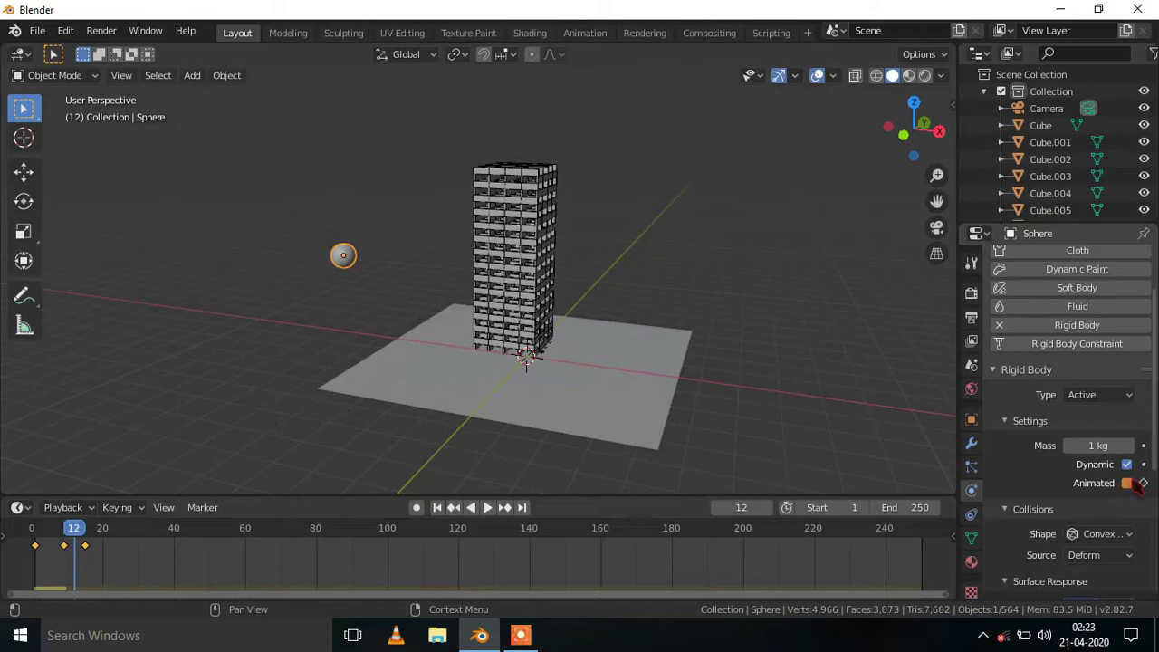
pyautogui.press('i')
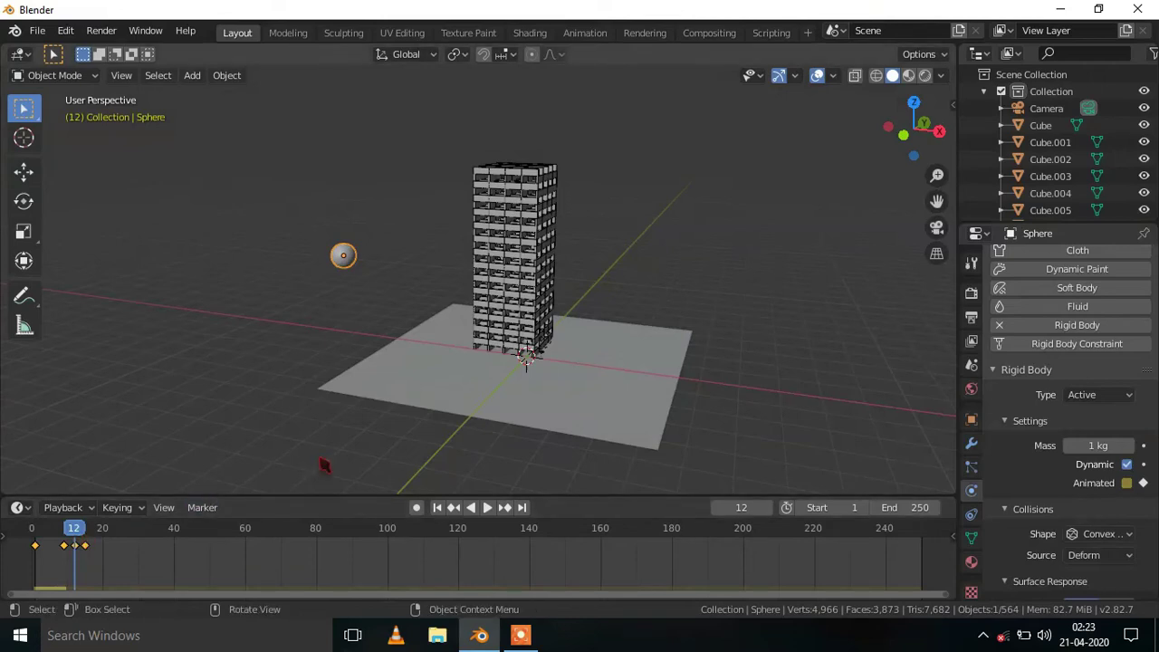
# Step: Give the sphere a Sphere collision shape and play the simulation from frame 1
pyautogui.click(1106, 535)
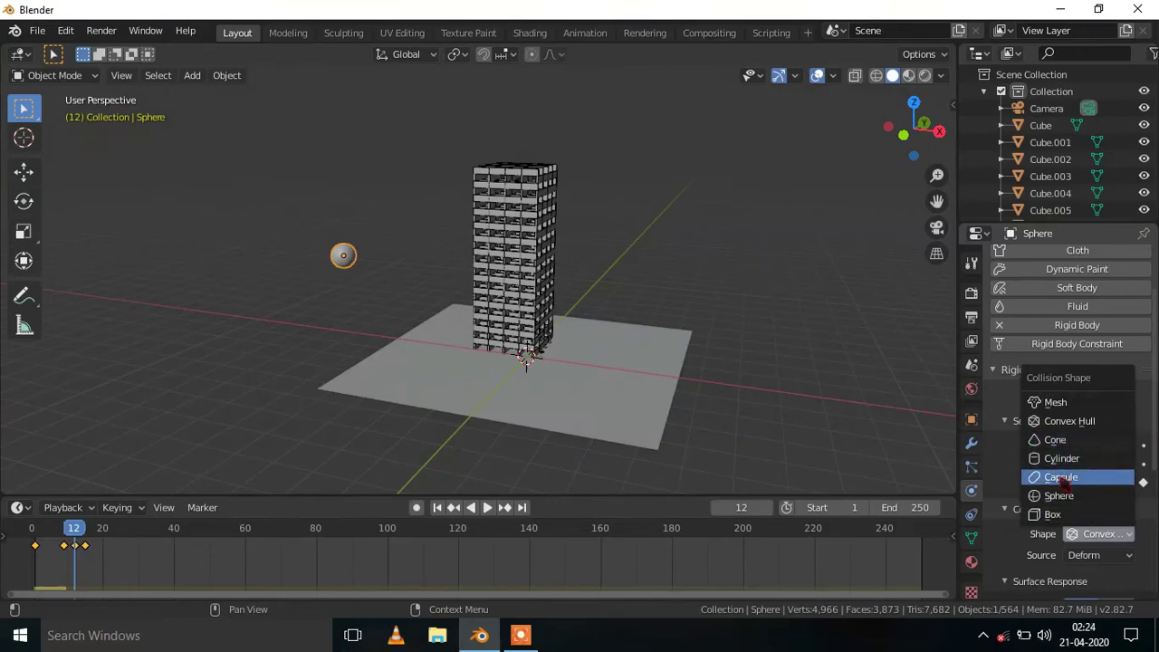
pyautogui.click(1062, 509)
pyautogui.hotkey('shift', 'Left')
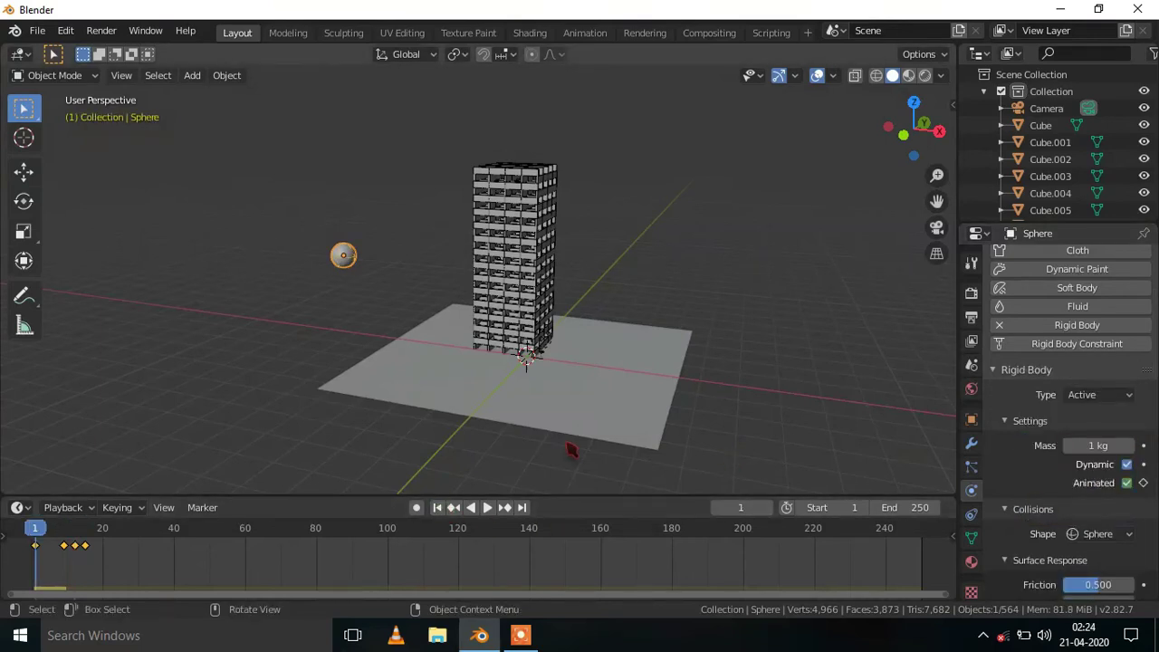
pyautogui.press('space')
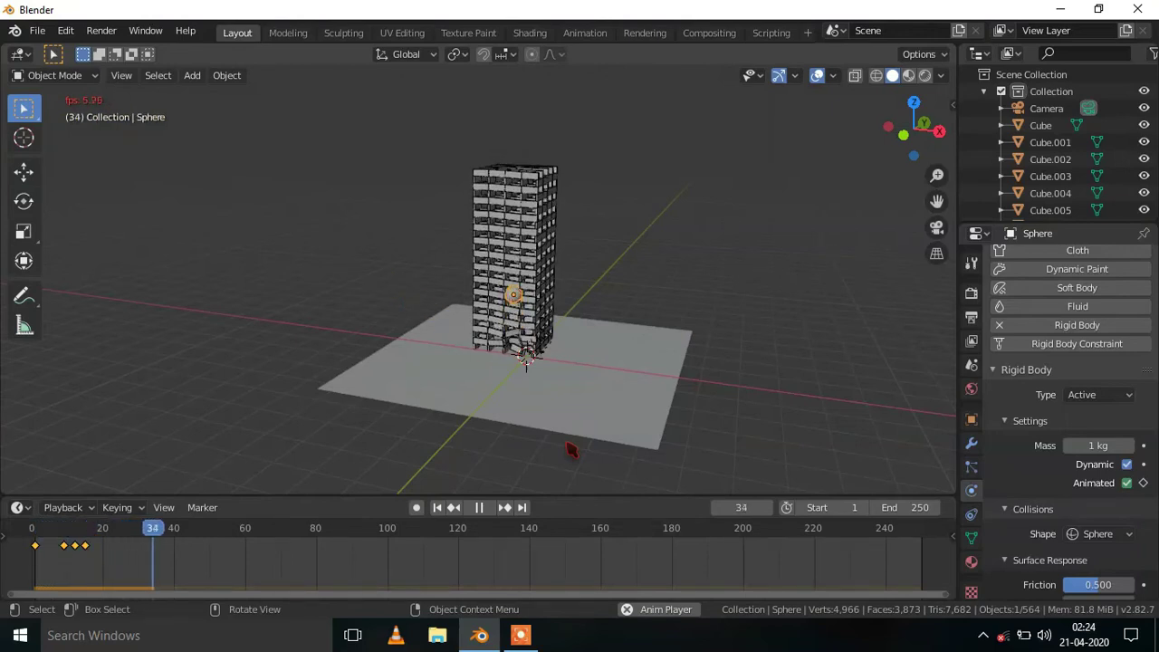
pyautogui.press('space')
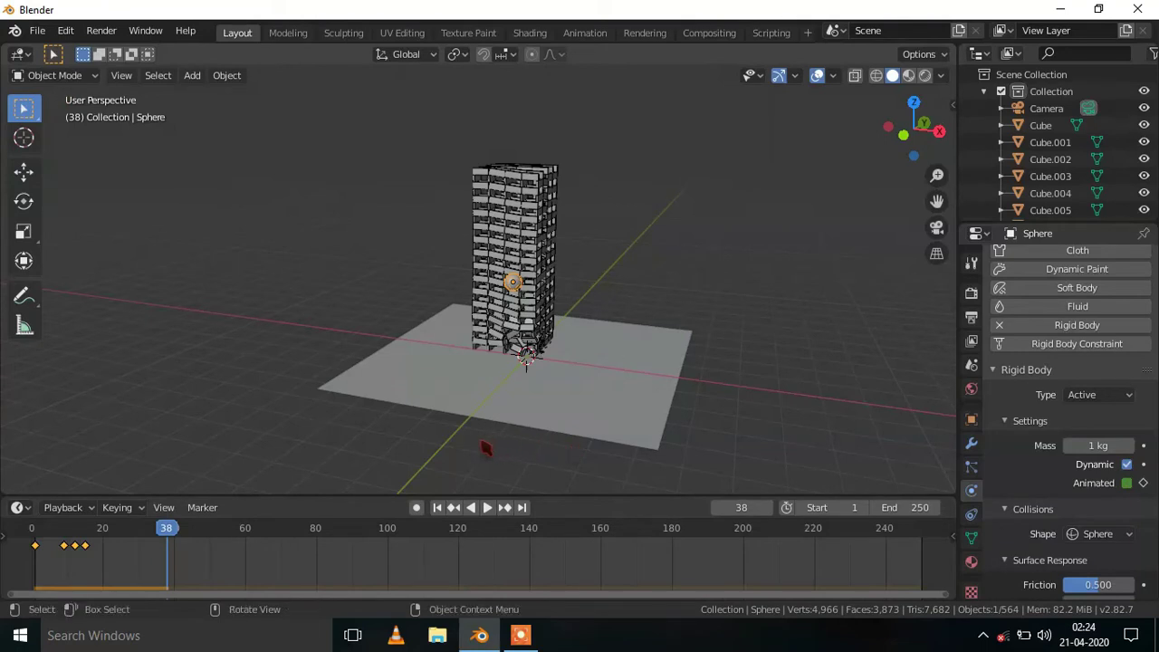
pyautogui.moveTo(468, 443); pyautogui.dragTo(420, 445, button='middle')
pyautogui.scroll(2, 531, 431)
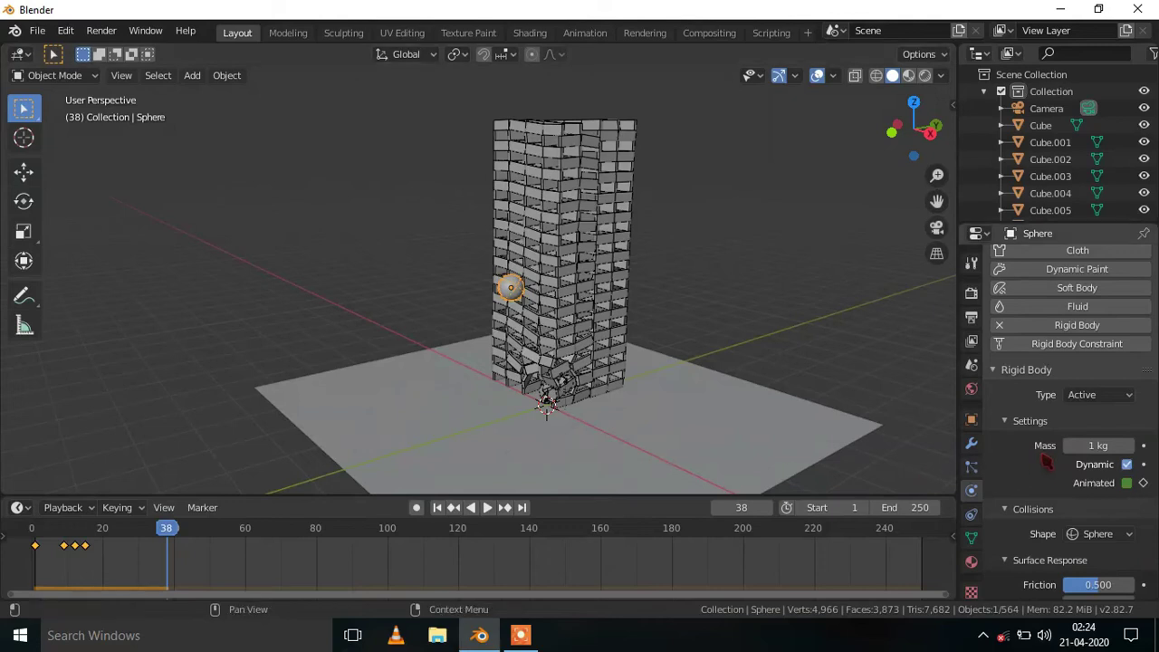
# Step: Set the sphere's mass to 20 kg and replay the simulation from the start
pyautogui.click(1098, 446)
pyautogui.write('7.2 kg')
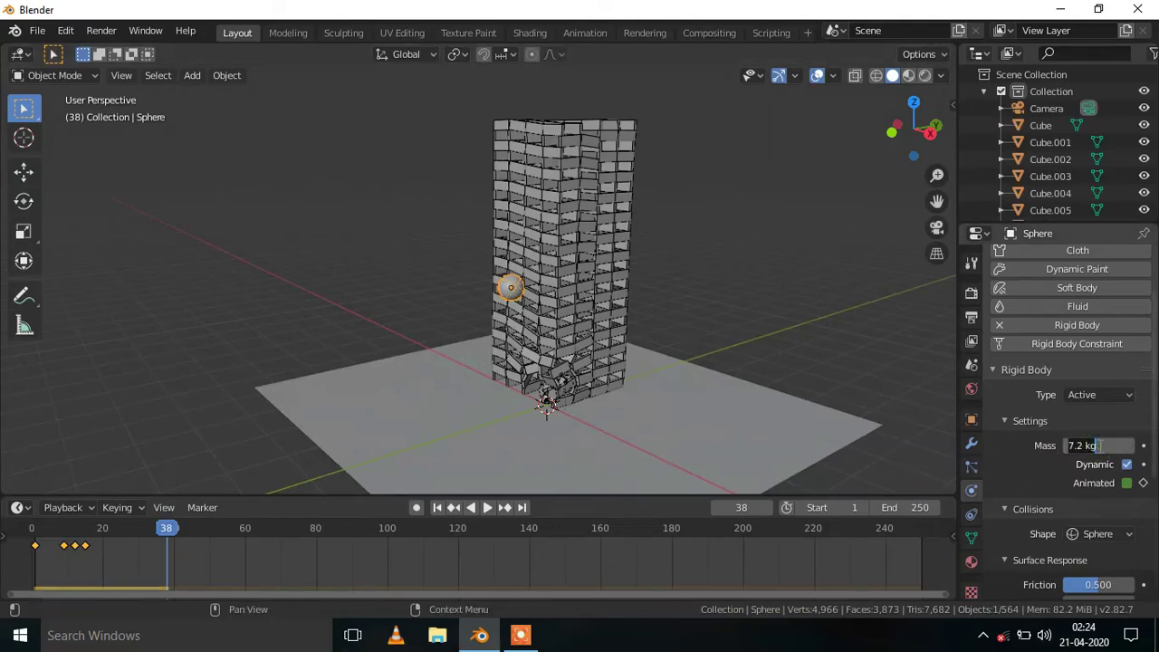
pyautogui.write('20')
pyautogui.press('Return')
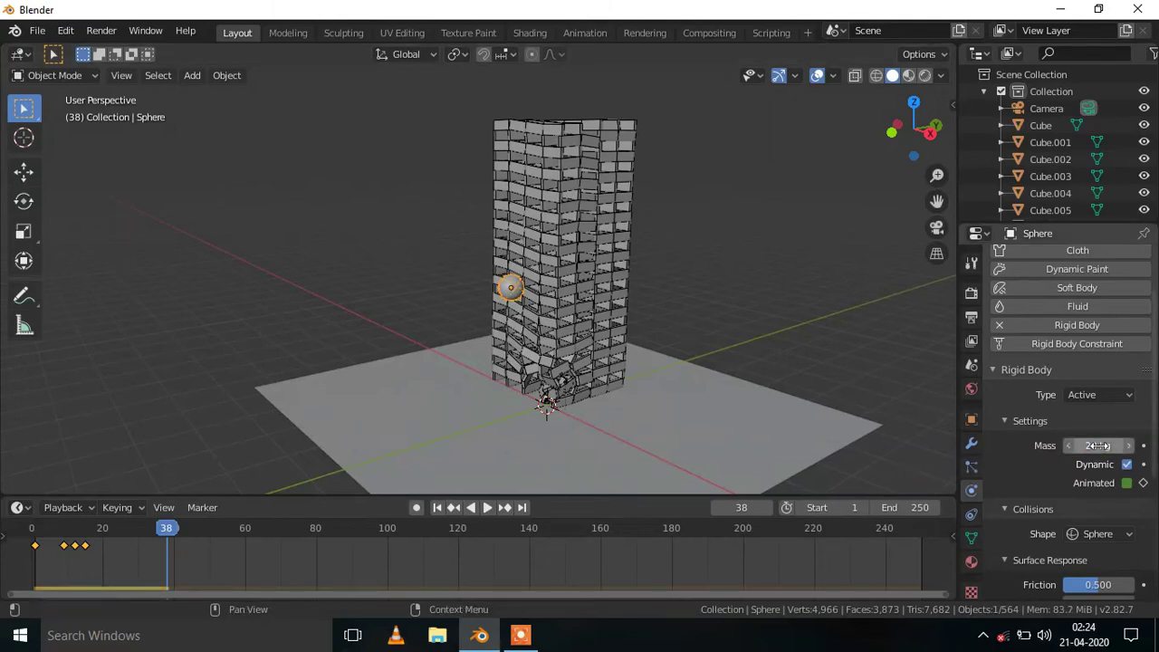
pyautogui.hotkey('shift', 'Left')
pyautogui.press('space')
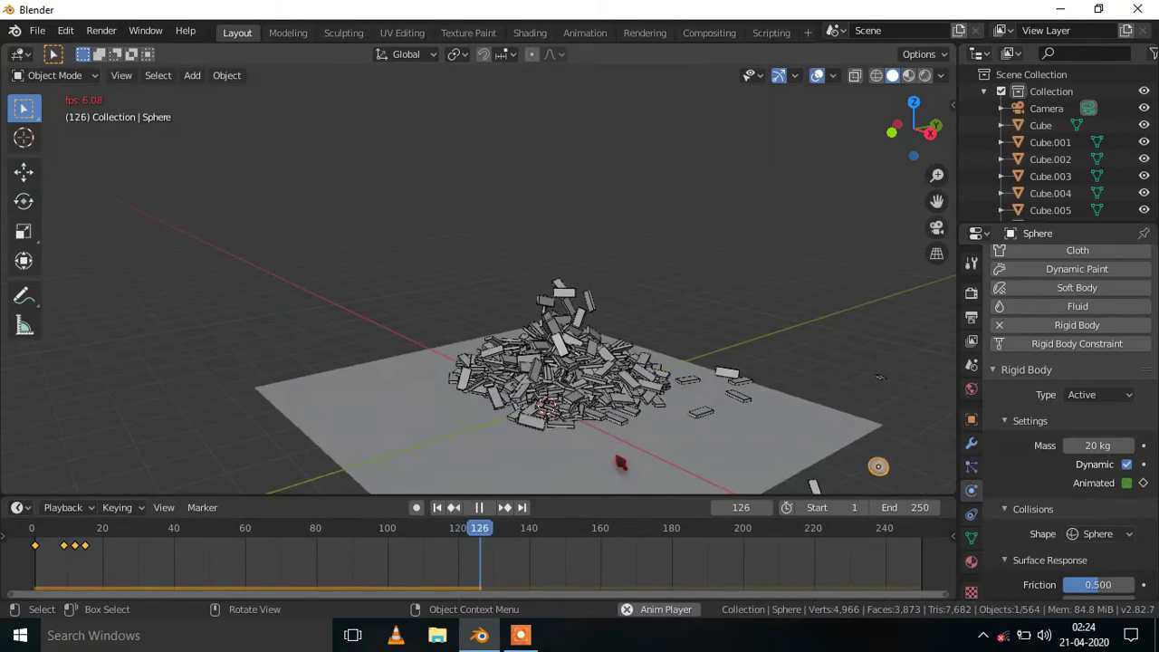
pyautogui.press('space')
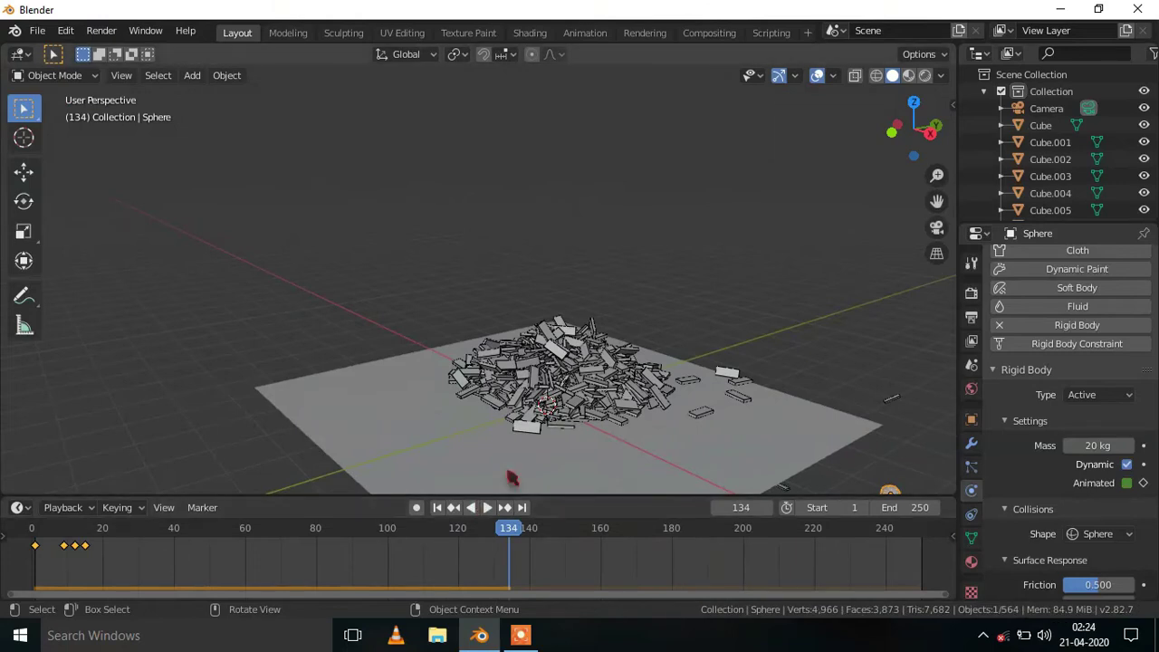
# Step: Keyframe the Rigid Body World speed at 1.0 on impact frame 24
pyautogui.click(436, 508)
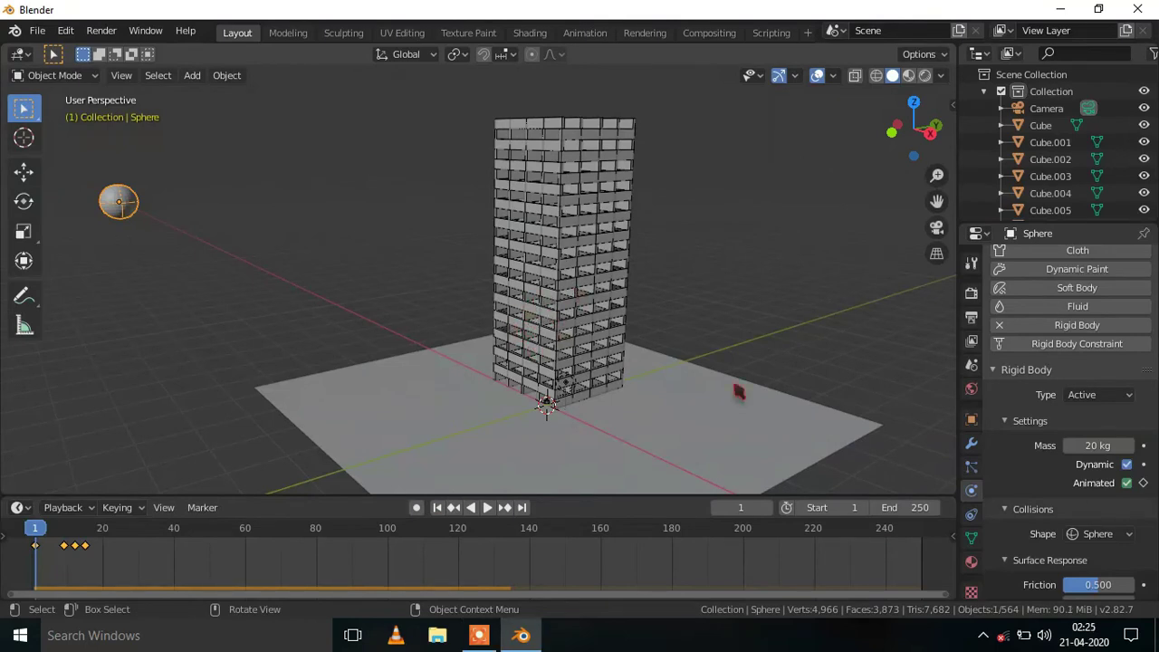
pyautogui.click(971, 365)
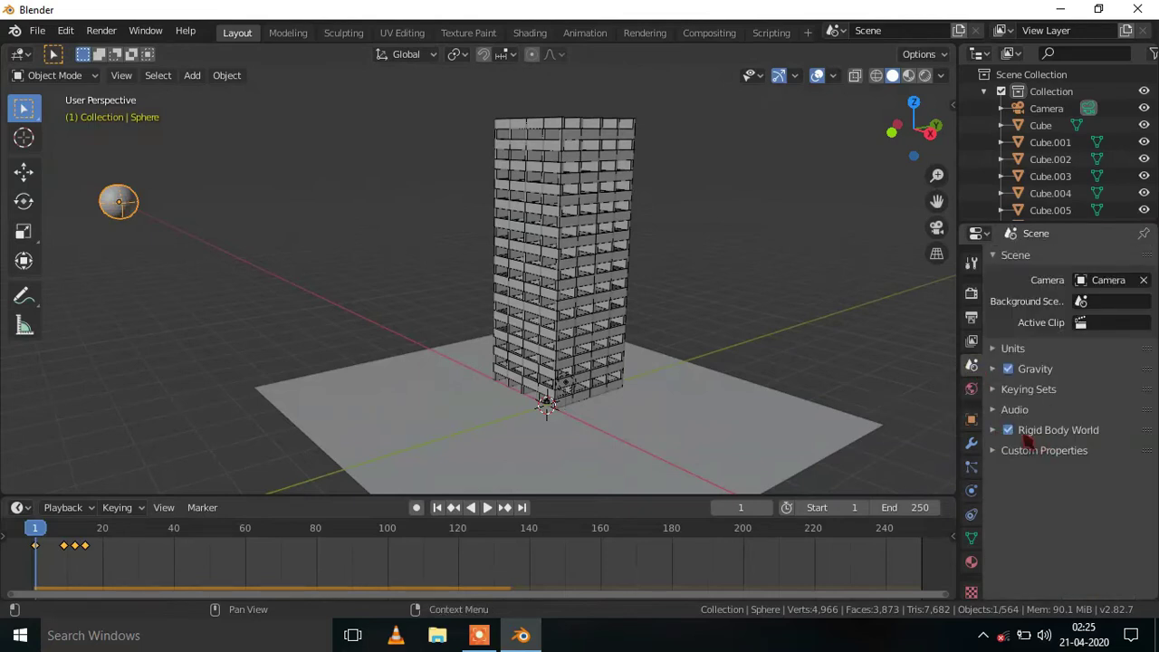
pyautogui.click(993, 435)
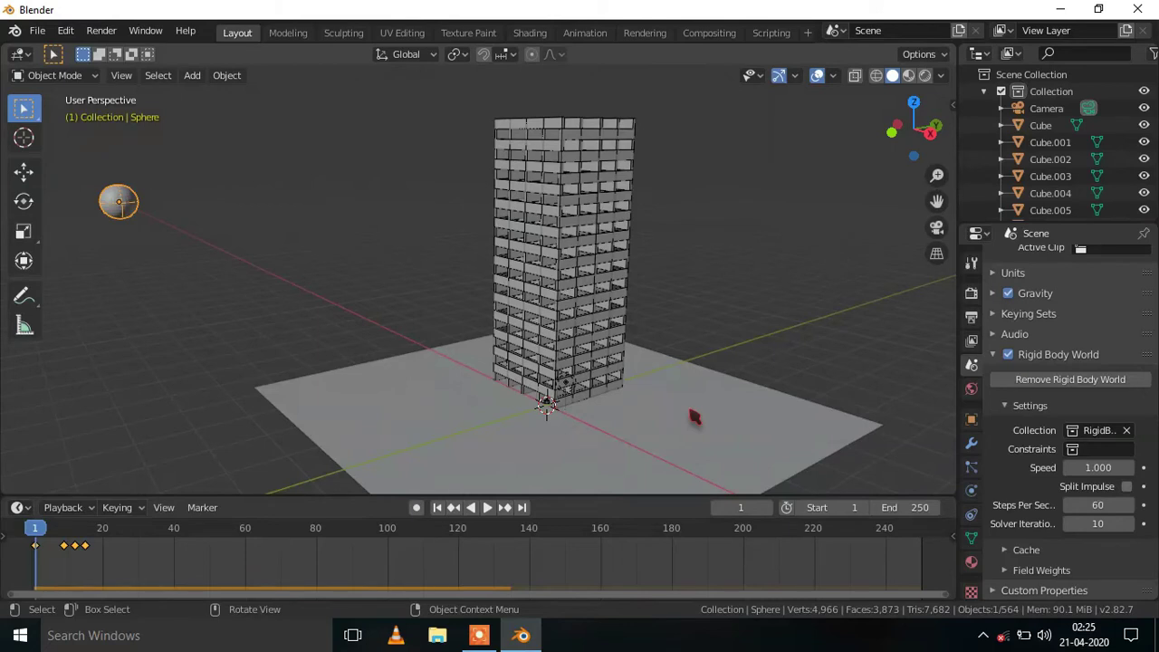
pyautogui.press('space')
pyautogui.press('space')
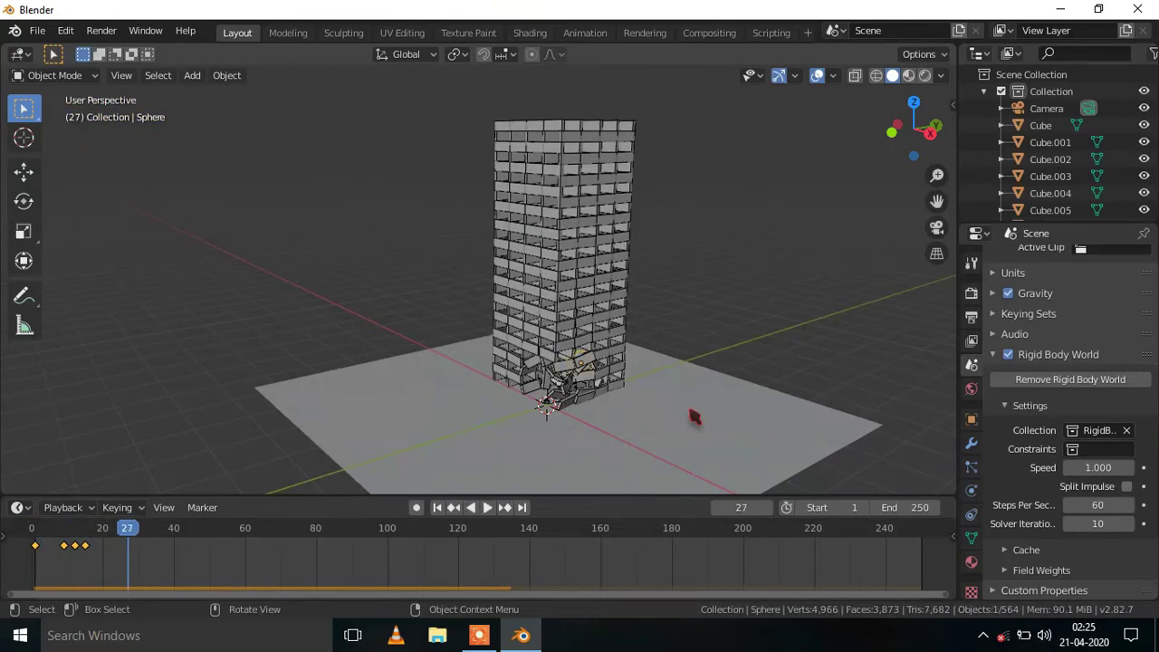
pyautogui.hotkey('ctrl', 'shift', 'space')
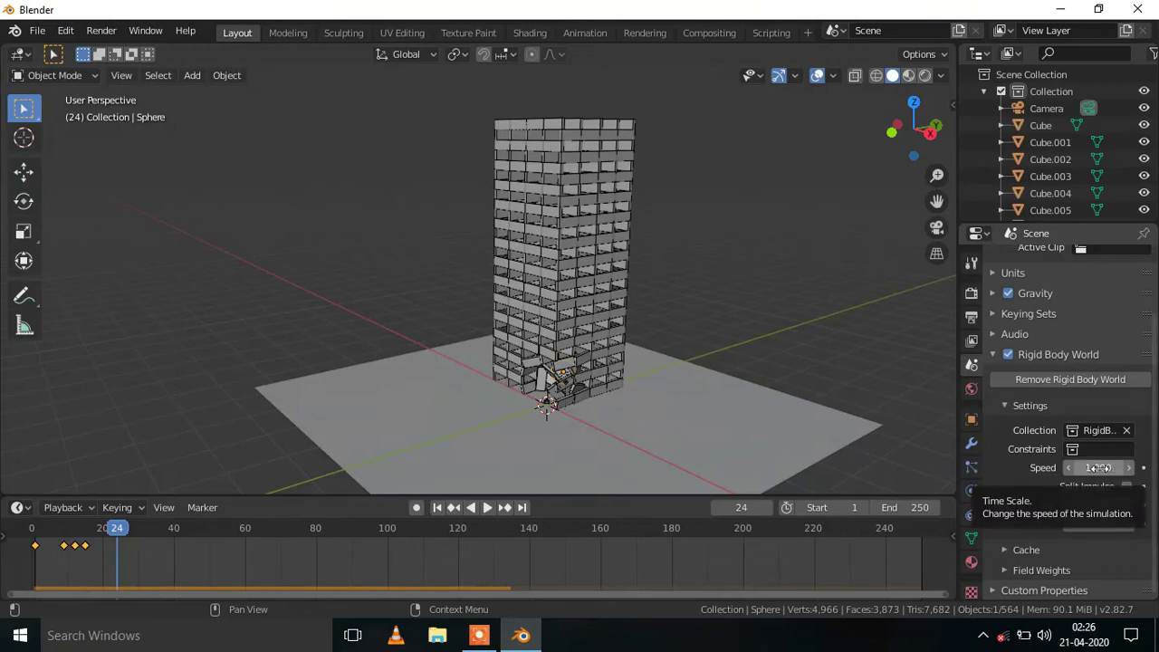
pyautogui.press('i')
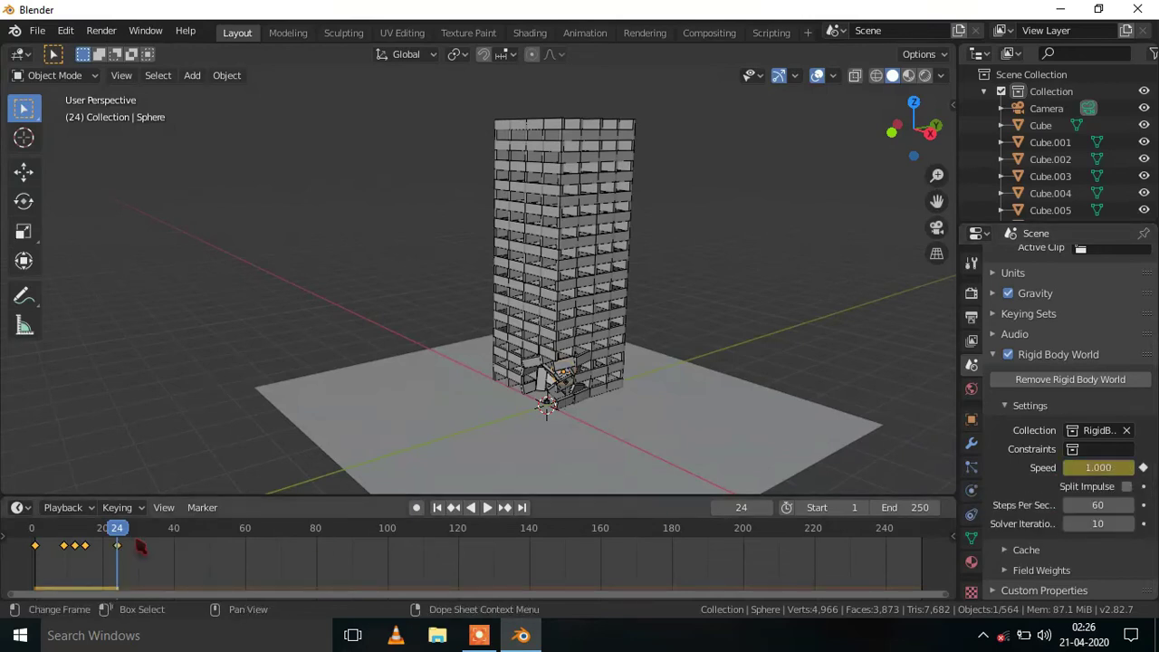
# Step: Keyframe the speed at 0.7 on frame 25, then return to frame 1
pyautogui.click(122, 534)
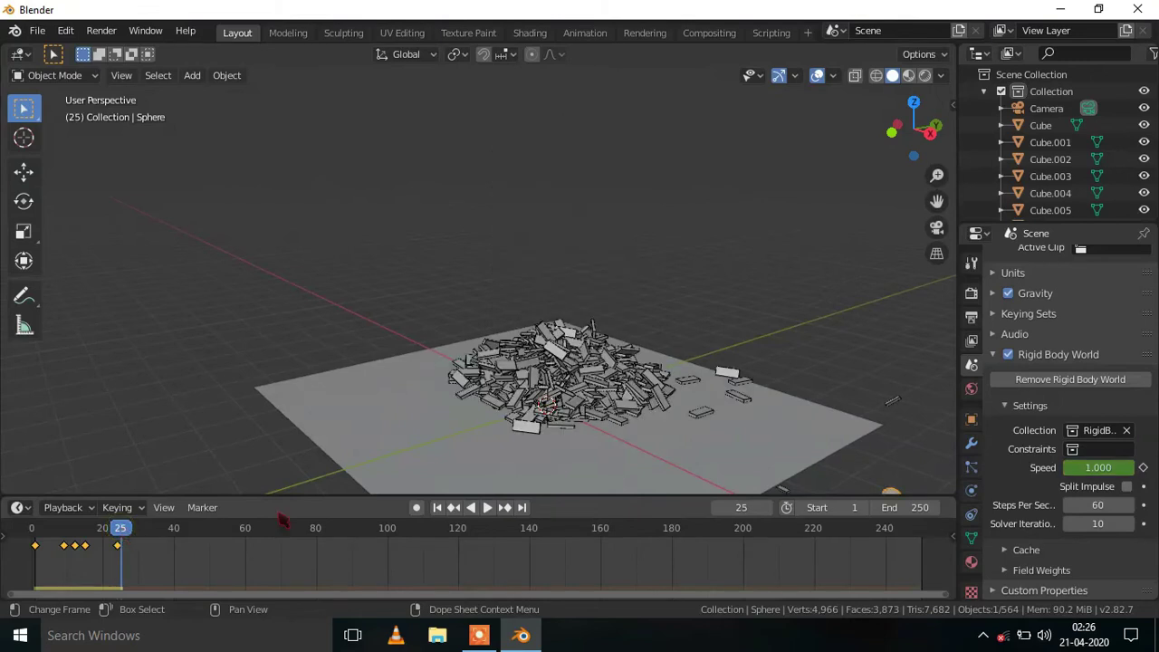
pyautogui.click(1096, 468)
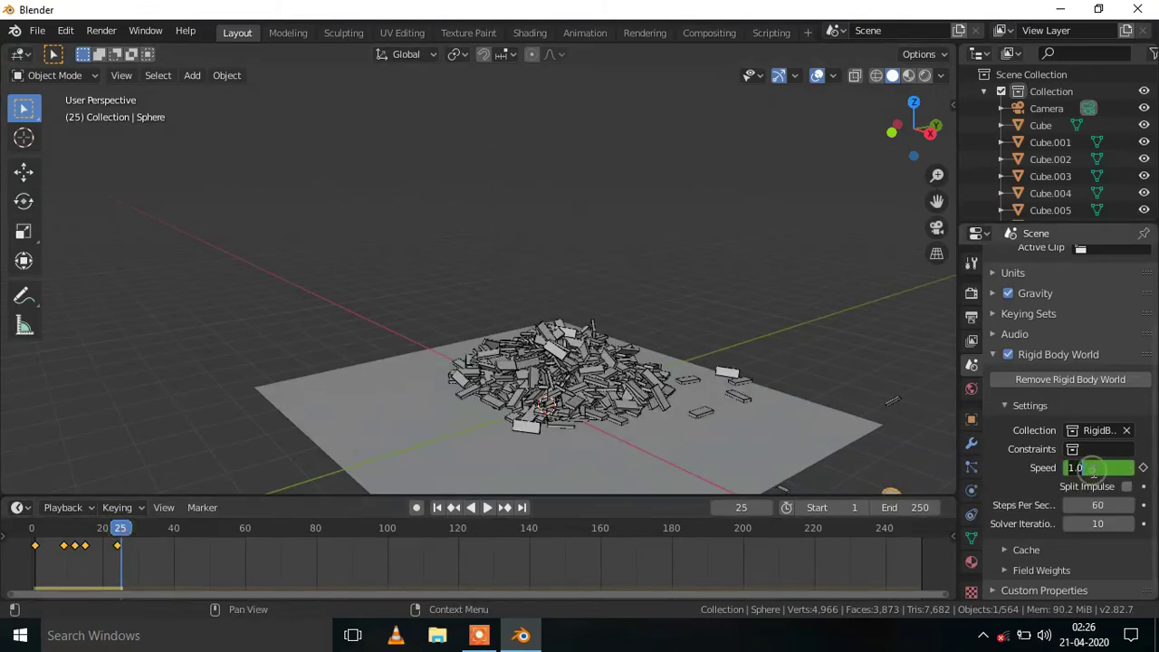
pyautogui.write('.7')
pyautogui.press('Return')
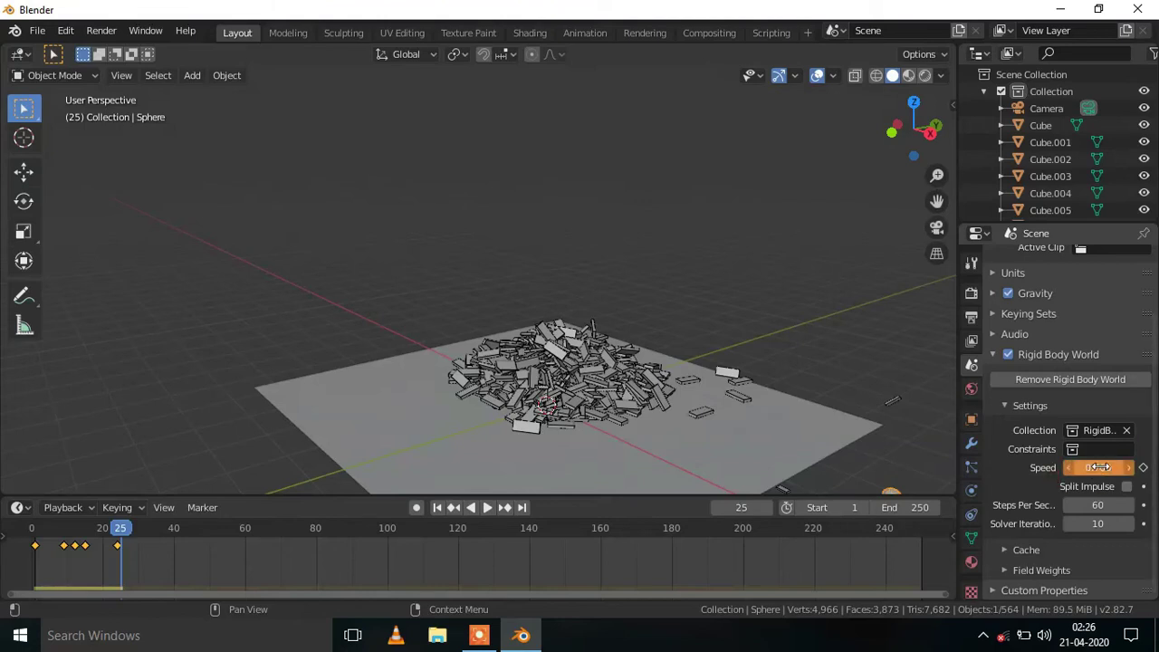
pyautogui.press('i')
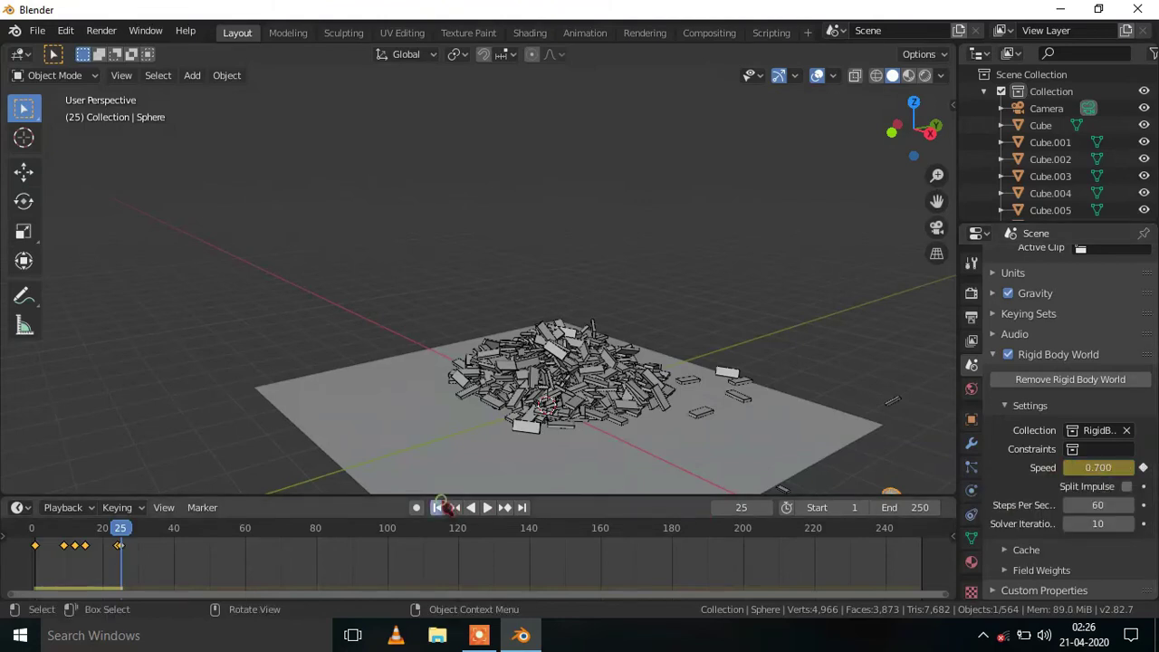
pyautogui.hotkey('shift', 'Left')
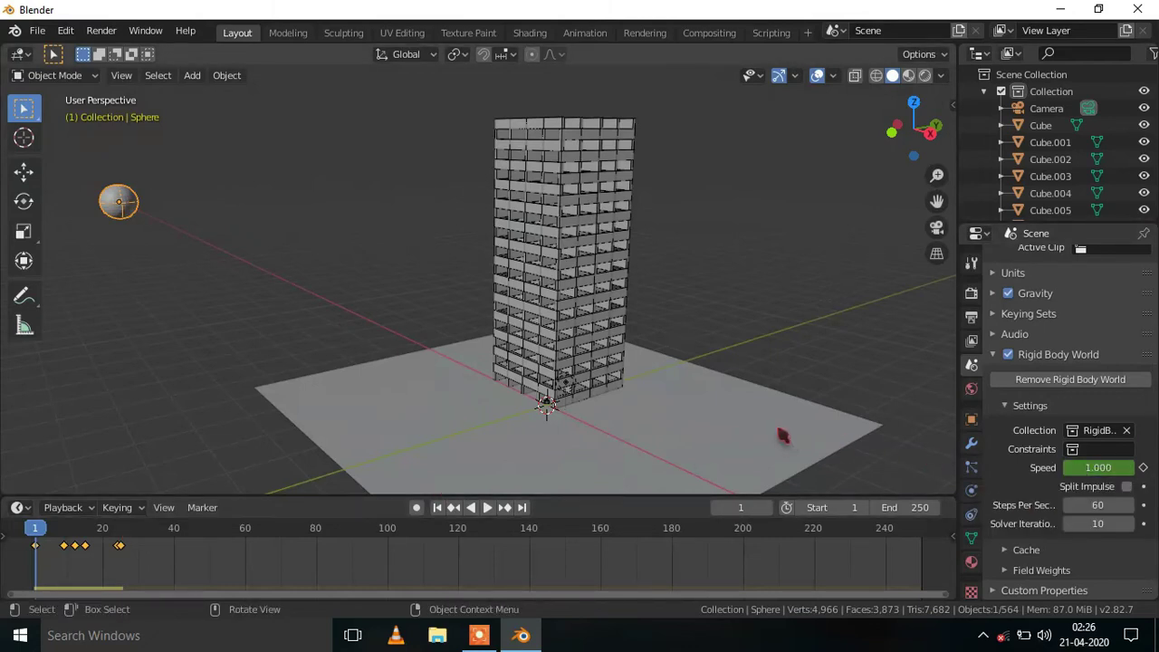
# Step: Play the slowed collapse through, then replay its ending from around frame 240
pyautogui.press('space')
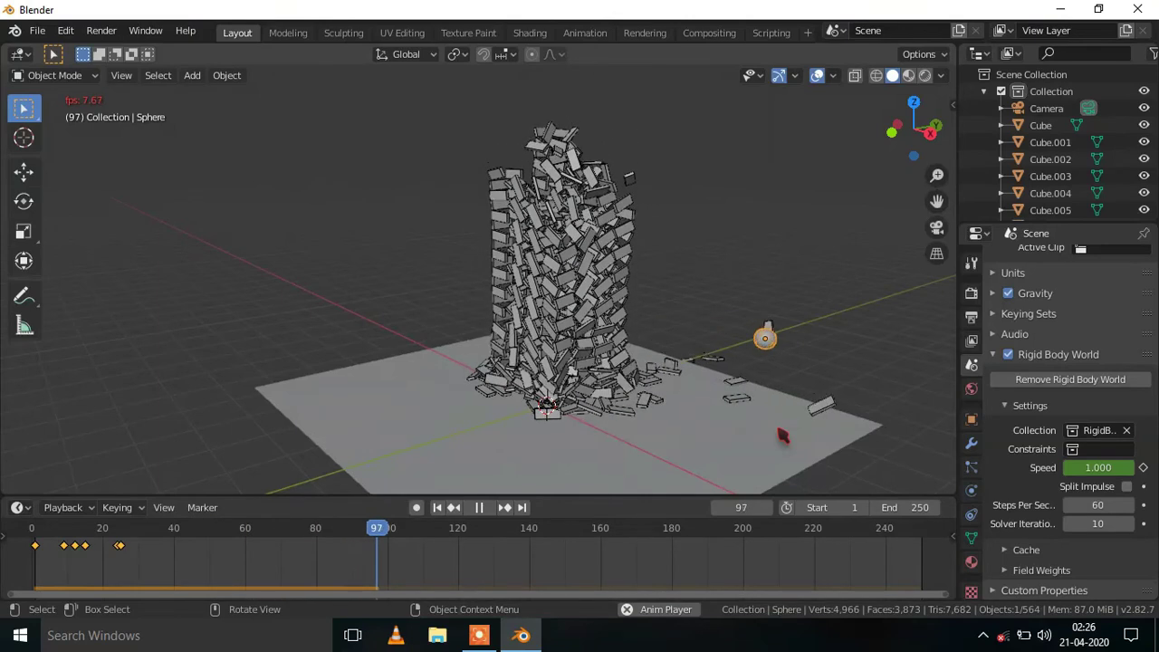
pyautogui.moveTo(783, 437)
pyautogui.mouseDown(button='middle')
pyautogui.moveTo(676, 468)
pyautogui.moveTo(700, 464)
pyautogui.mouseUp(button='middle')
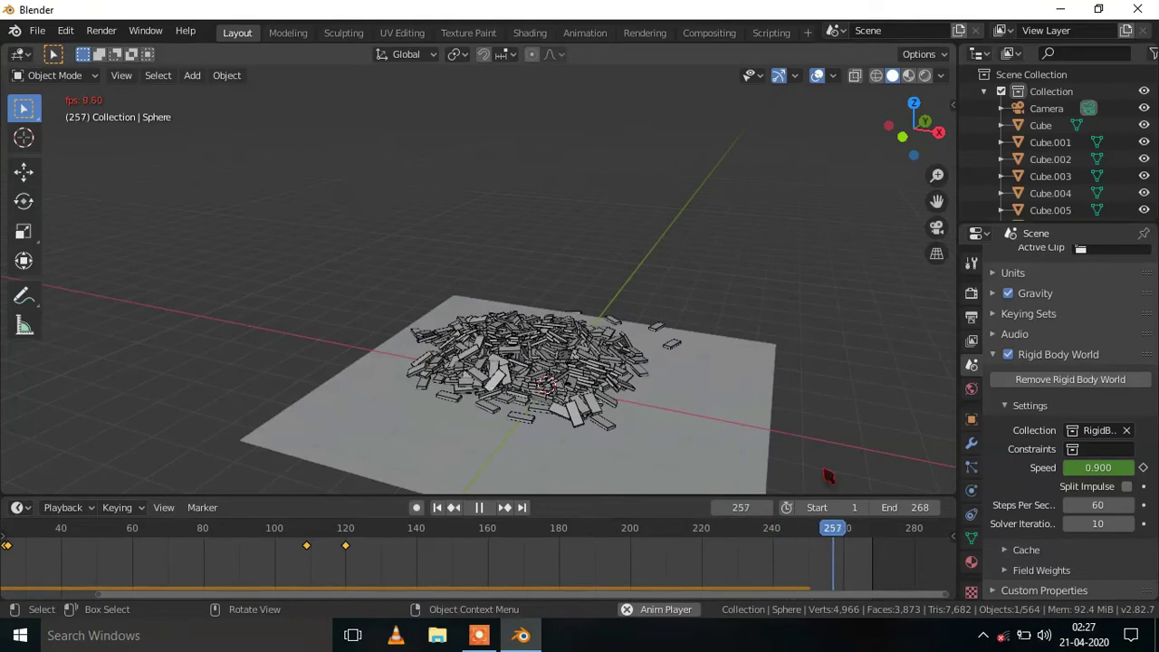
pyautogui.press('space')
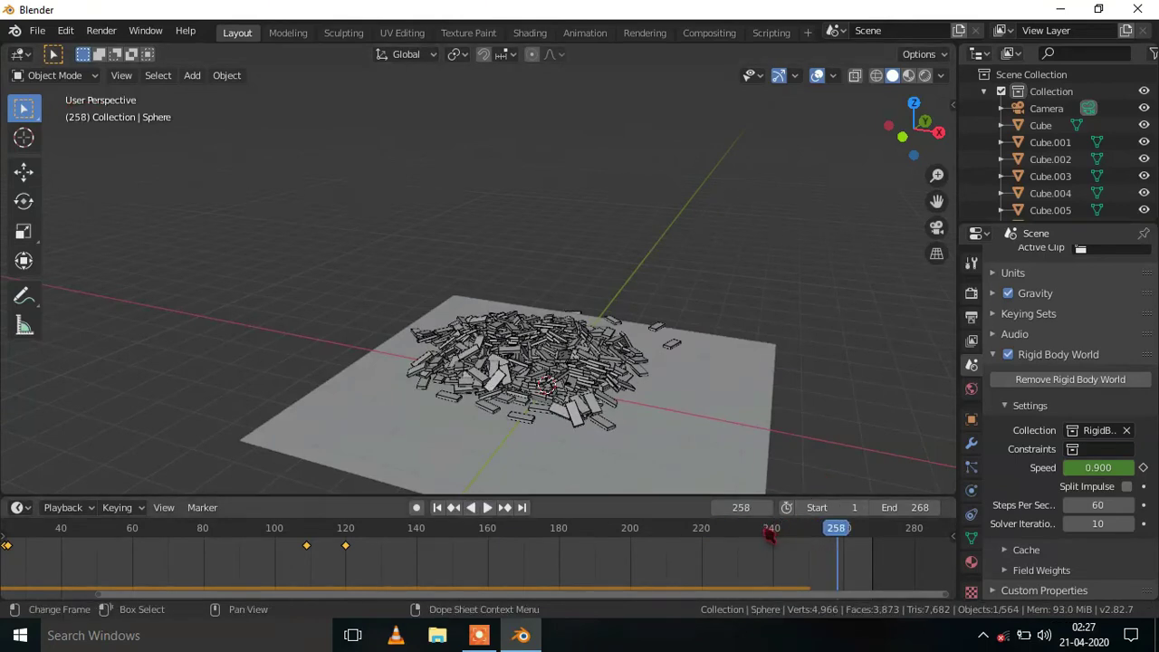
pyautogui.click(768, 534)
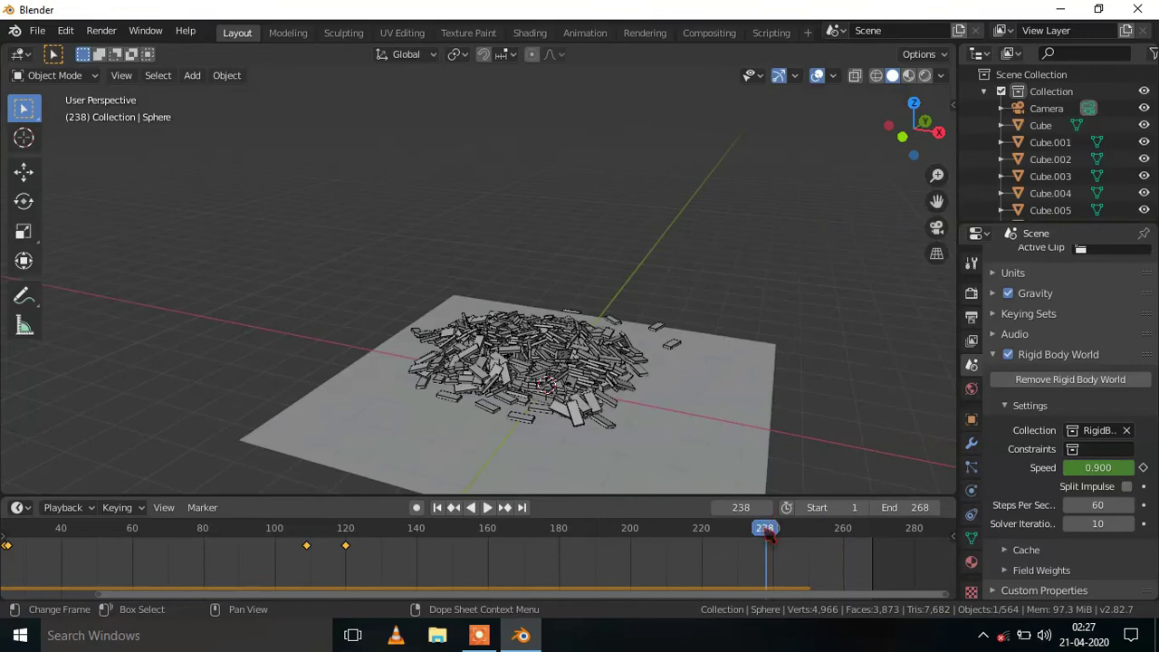
pyautogui.press('space')
pyautogui.press('space')
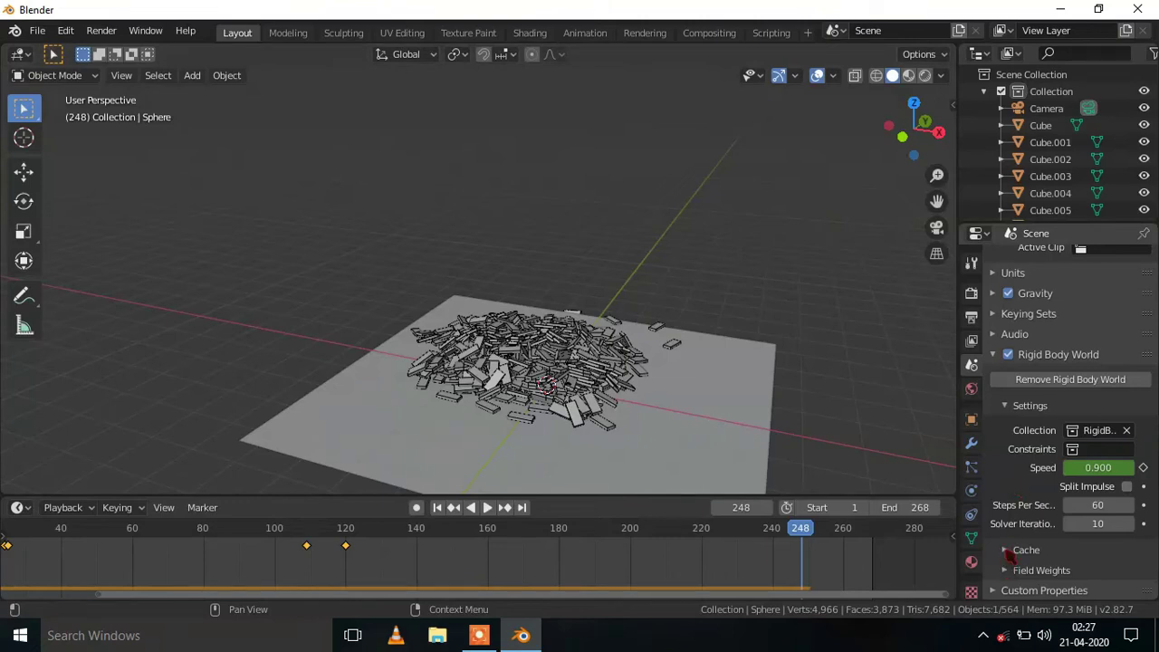
# Step: Set the rigid body cache end frame to 250 and bake the simulation
pyautogui.click(1013, 552)
pyautogui.scroll(-5, 1014, 544)
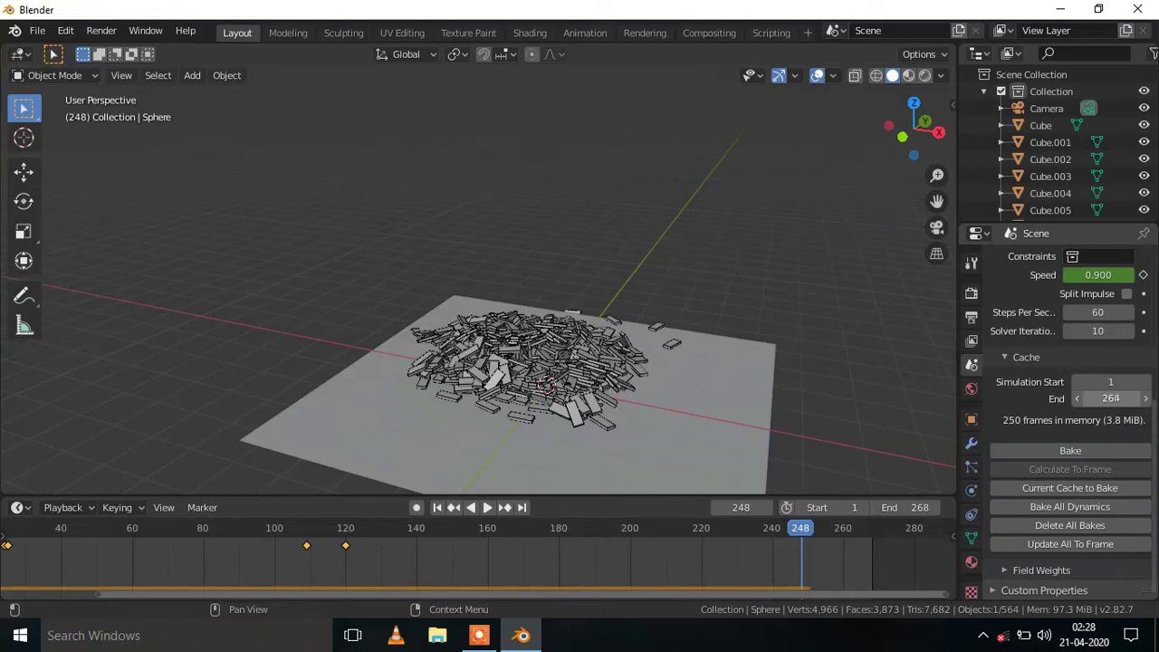
pyautogui.moveTo(1110, 399); pyautogui.dragTo(1100, 403)
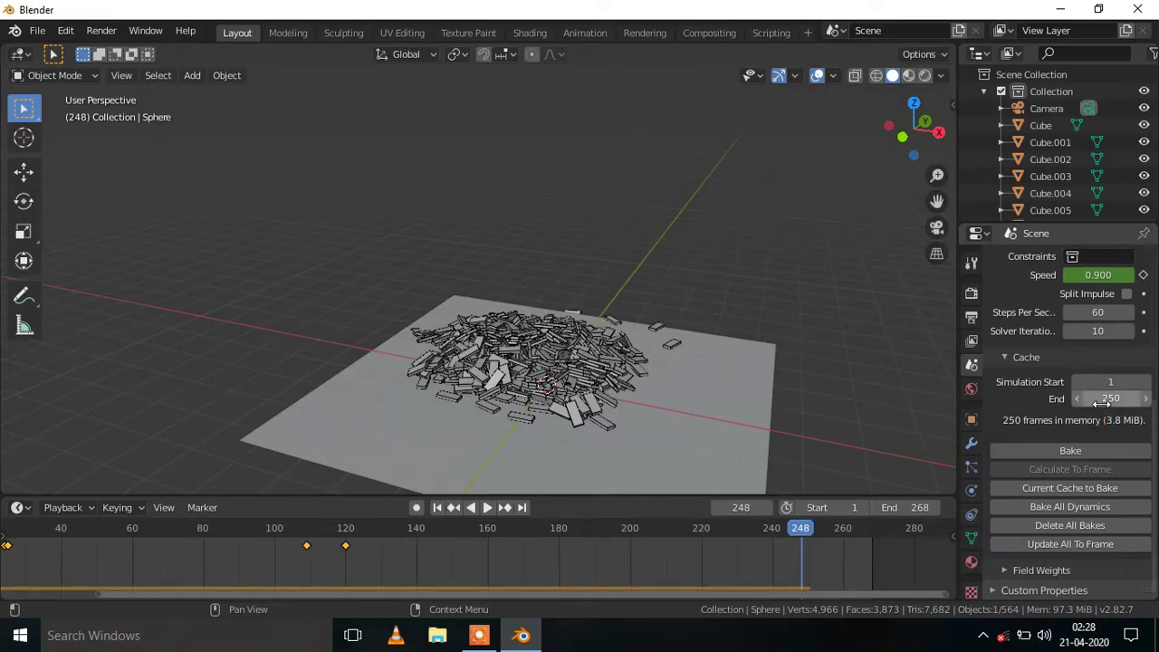
pyautogui.click(1063, 453)
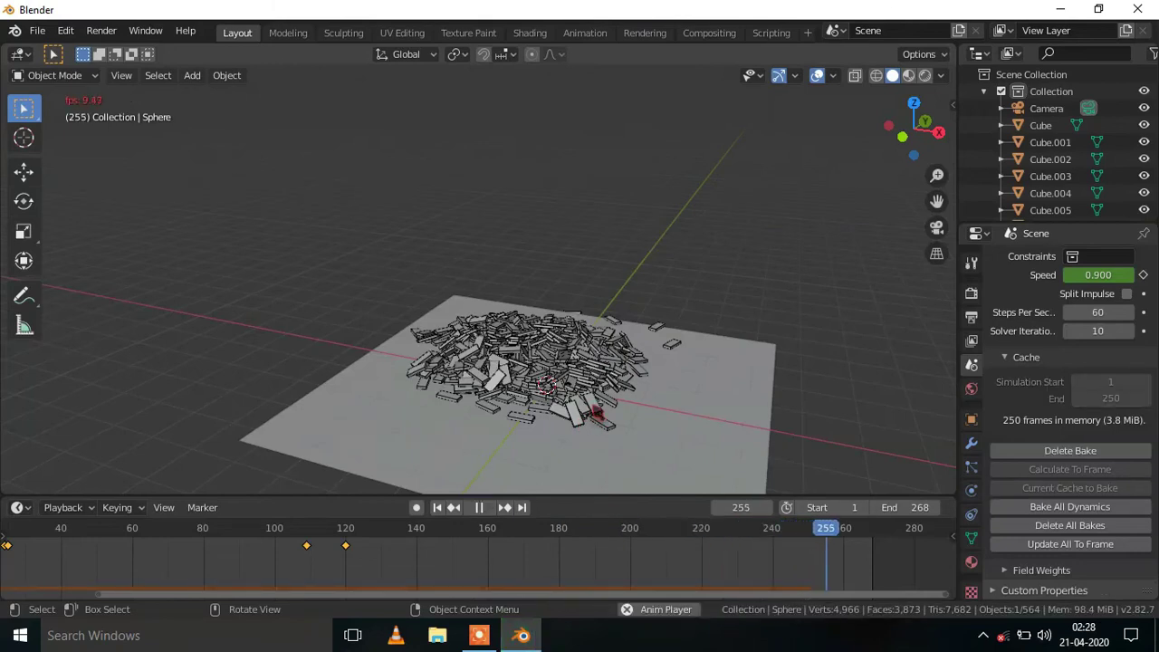
# Step: Replay the baked collapse to frame 112 and preview it in Rendered shading
pyautogui.click(441, 507)
pyautogui.press('space')
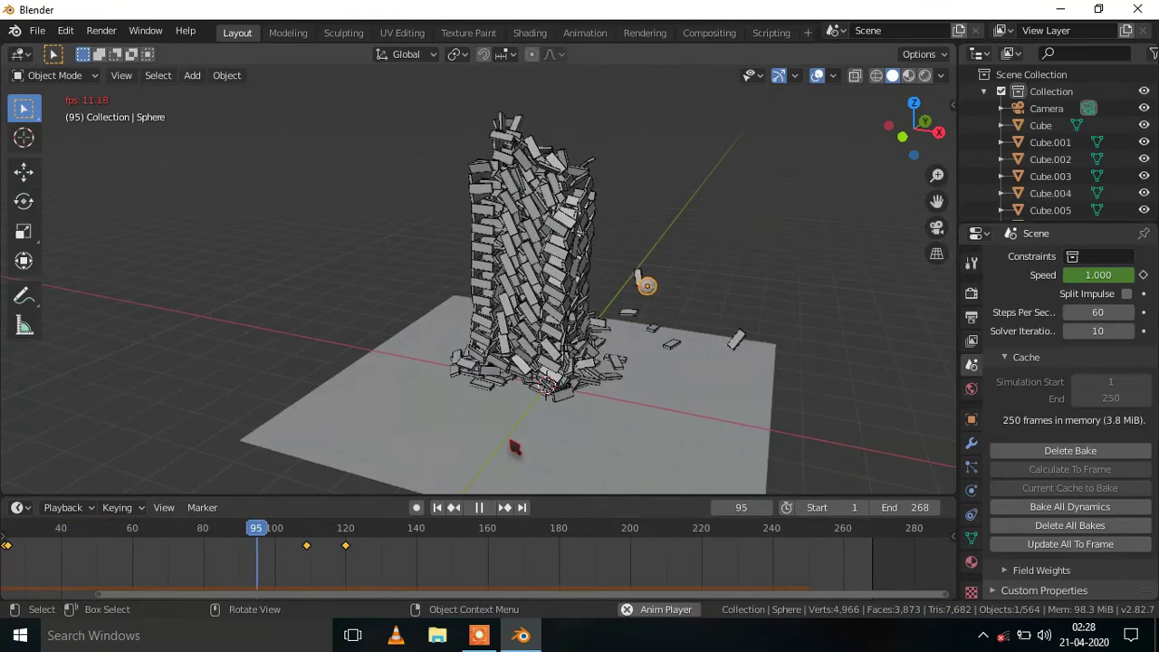
pyautogui.press('space')
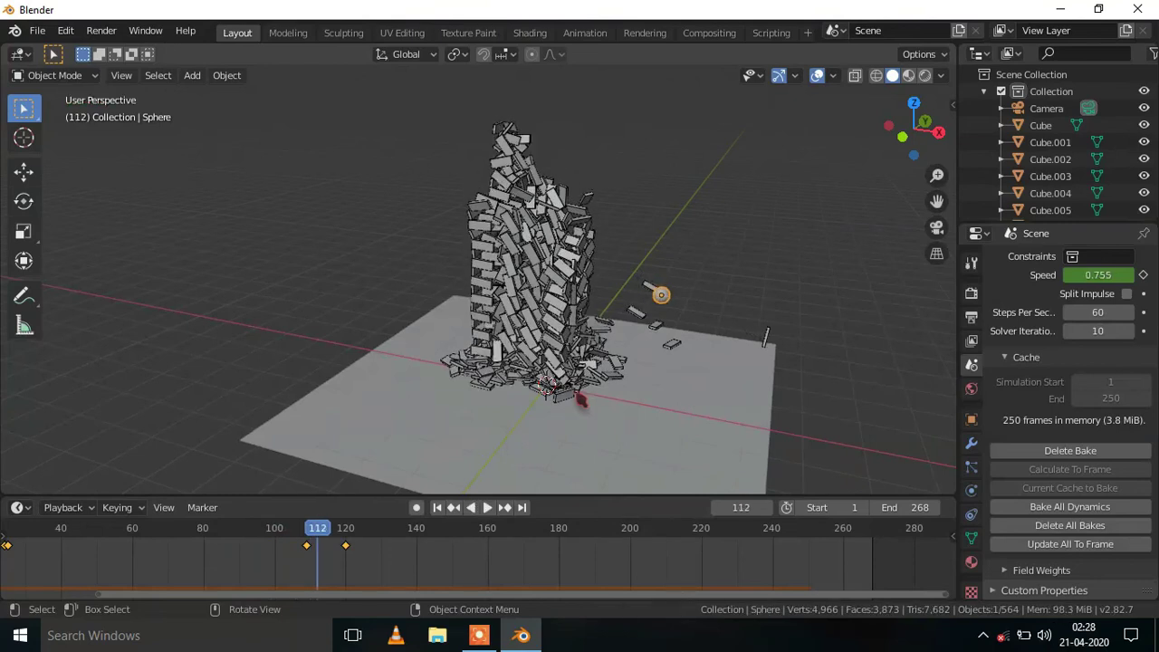
pyautogui.click(925, 75)
pyautogui.moveTo(771, 251); pyautogui.dragTo(792, 247, button='middle')
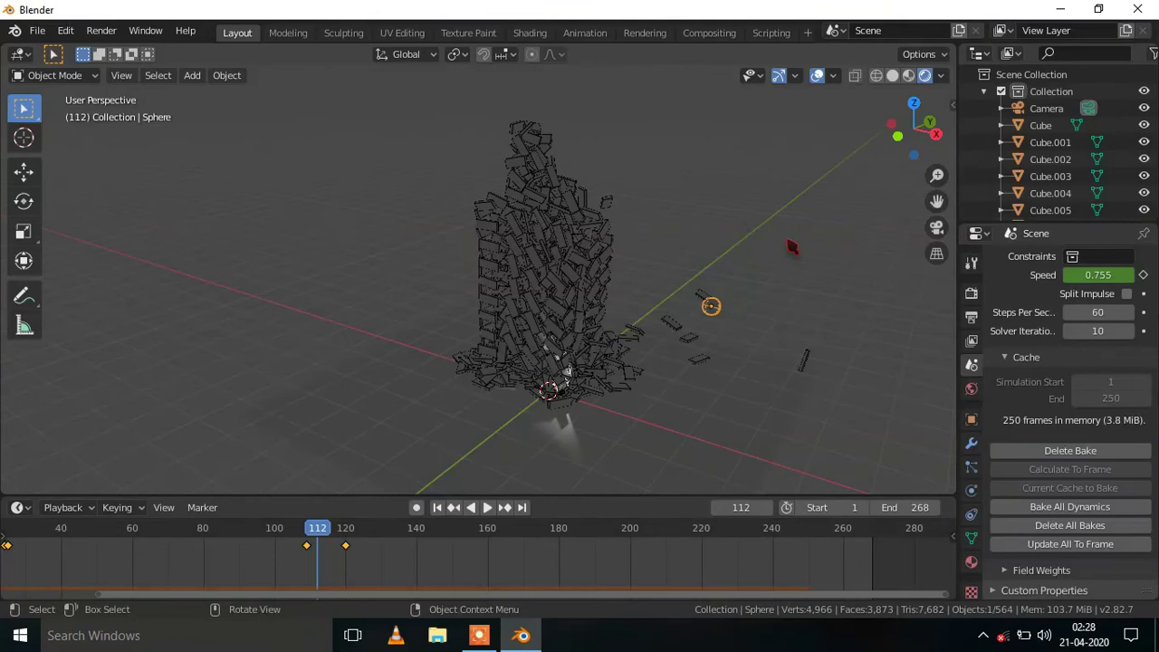
# Step: Select the Light and move it to a new position
pyautogui.scroll(-20, 1050, 181)
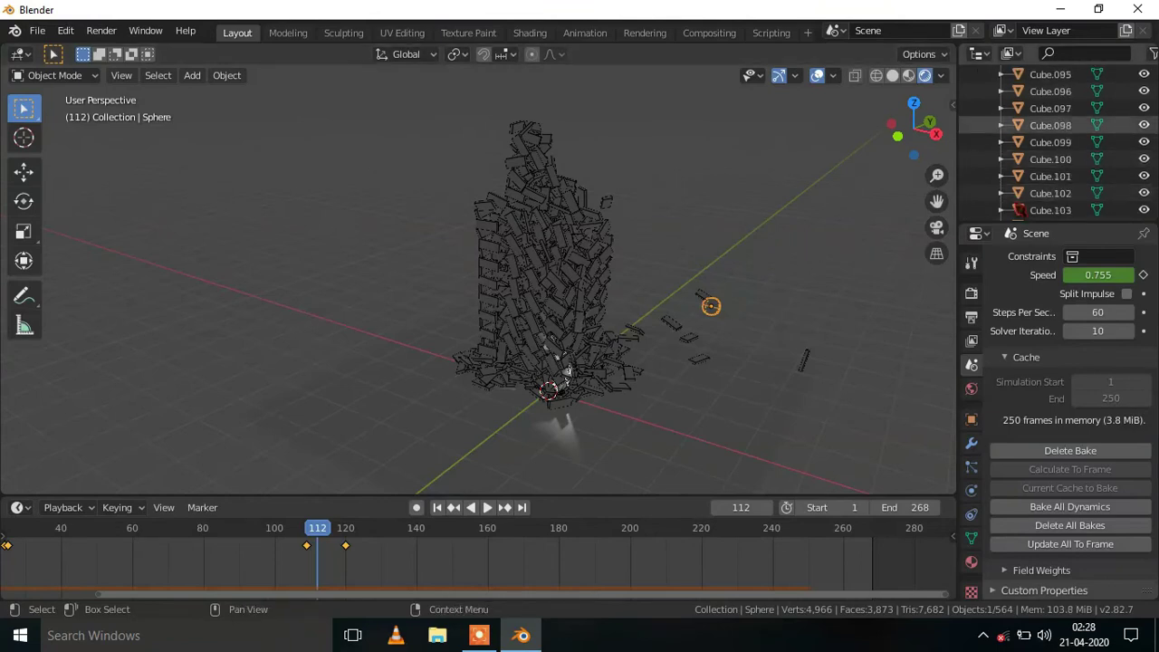
pyautogui.scroll(-10, 1050, 181)
pyautogui.click(1041, 171)
pyautogui.moveTo(642, 277); pyautogui.dragTo(591, 290, button='middle')
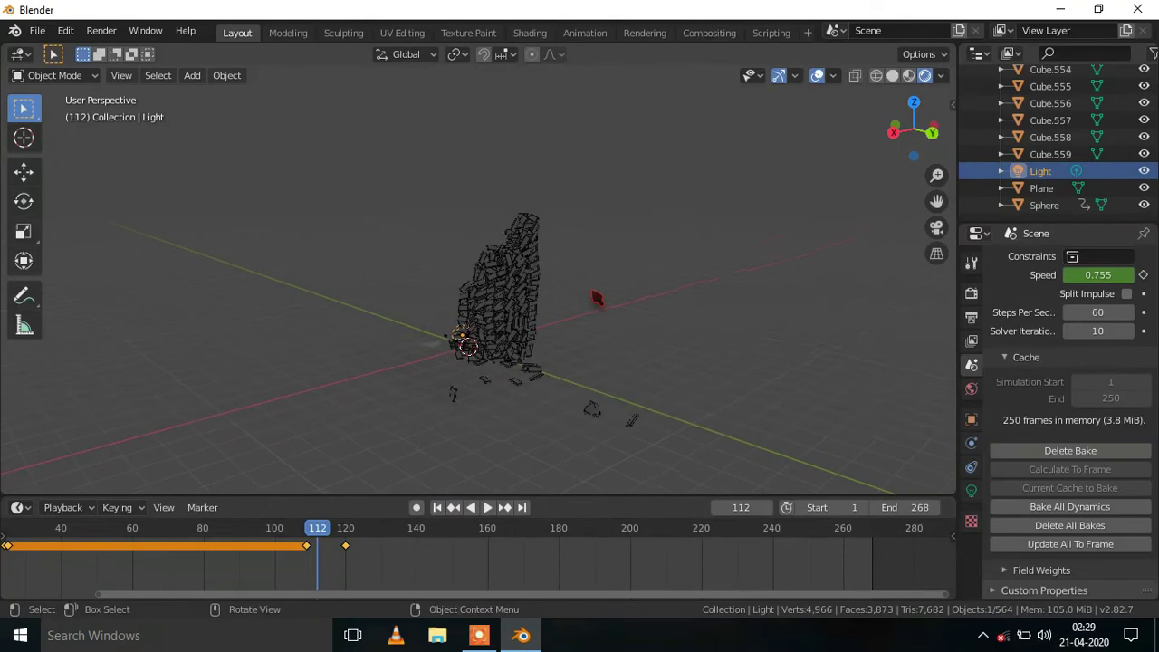
pyautogui.press('g')
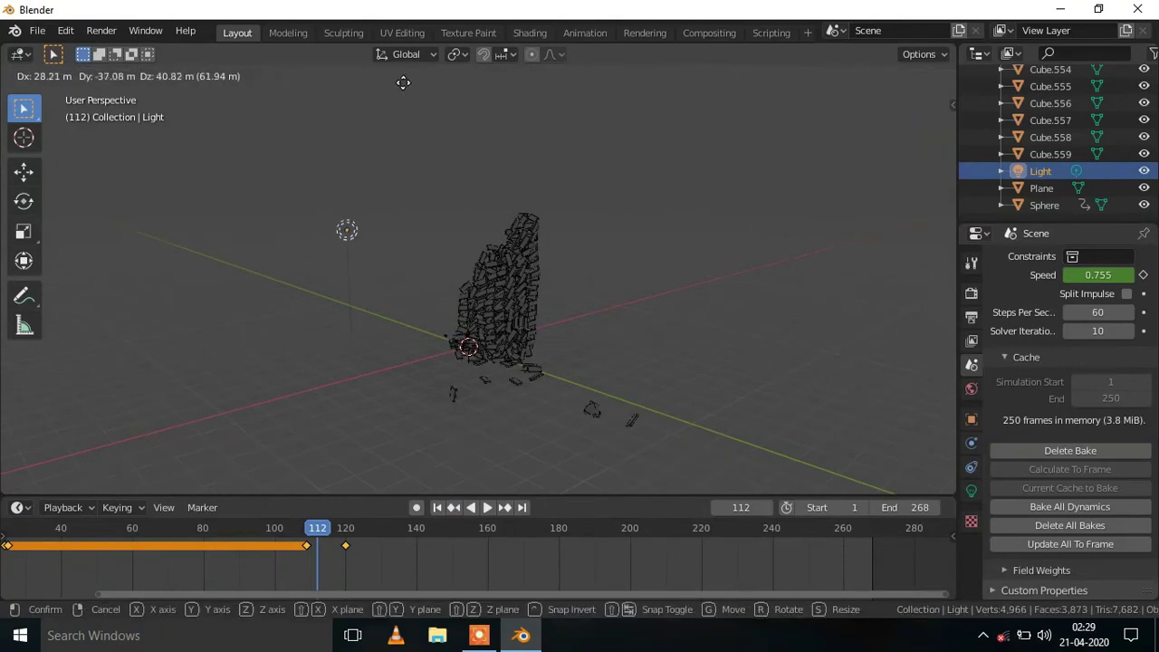
pyautogui.click(370, 423)
pyautogui.scroll(-1, 370, 424)
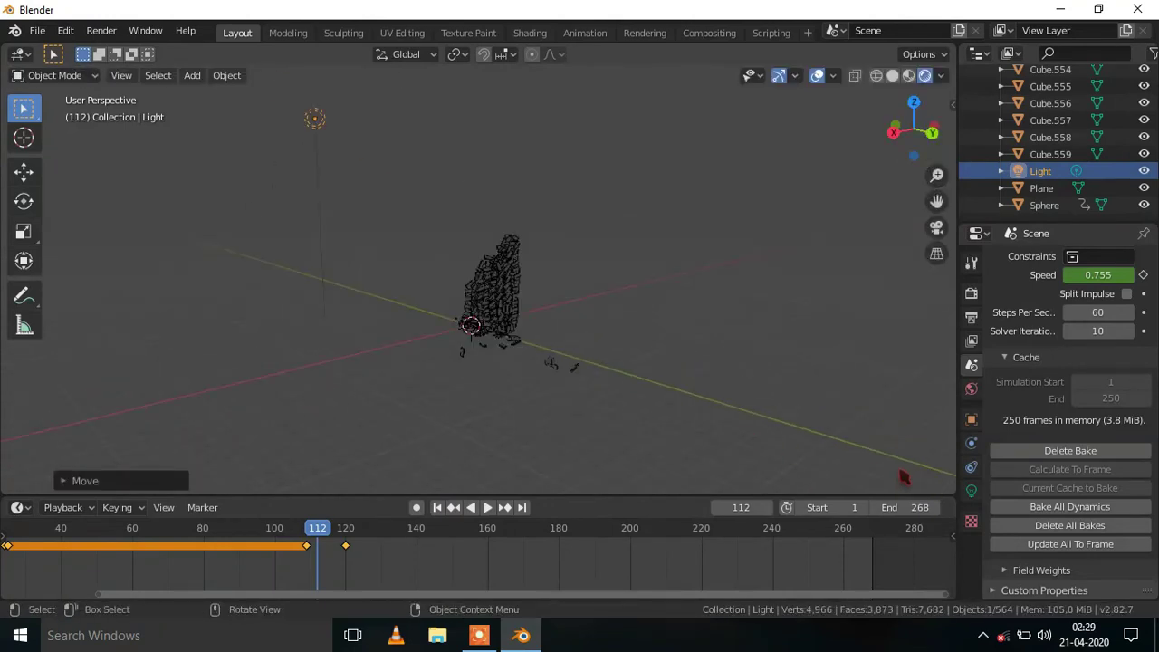
# Step: Change the light to a Sun with strength 7
pyautogui.click(972, 490)
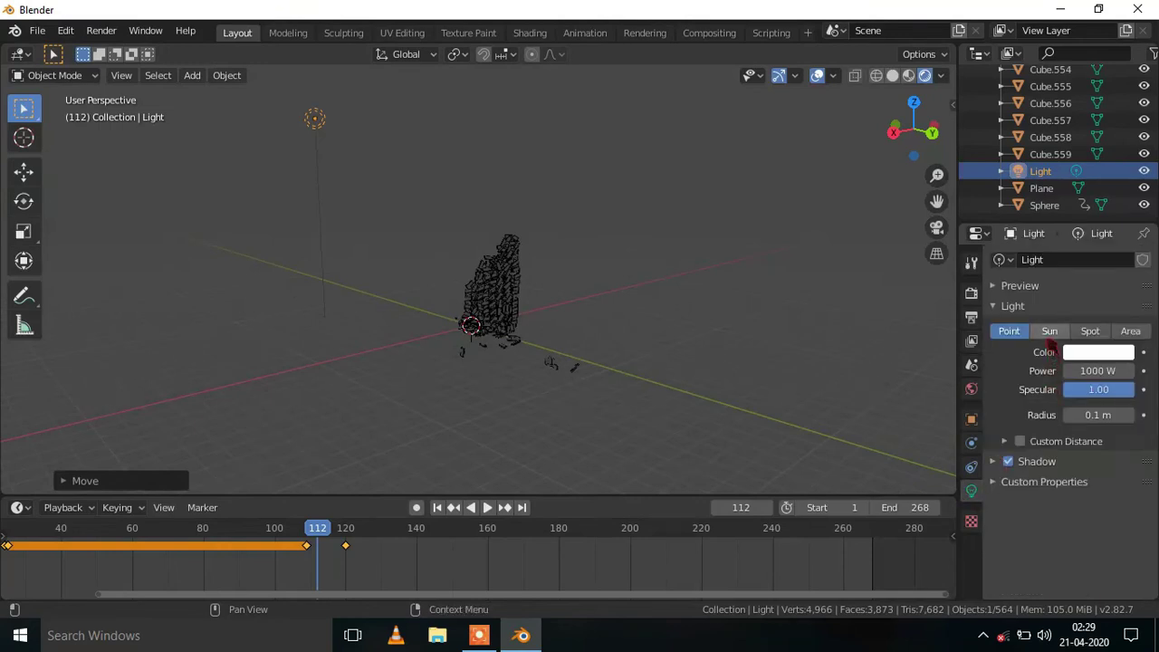
pyautogui.click(1049, 331)
pyautogui.click(1093, 371)
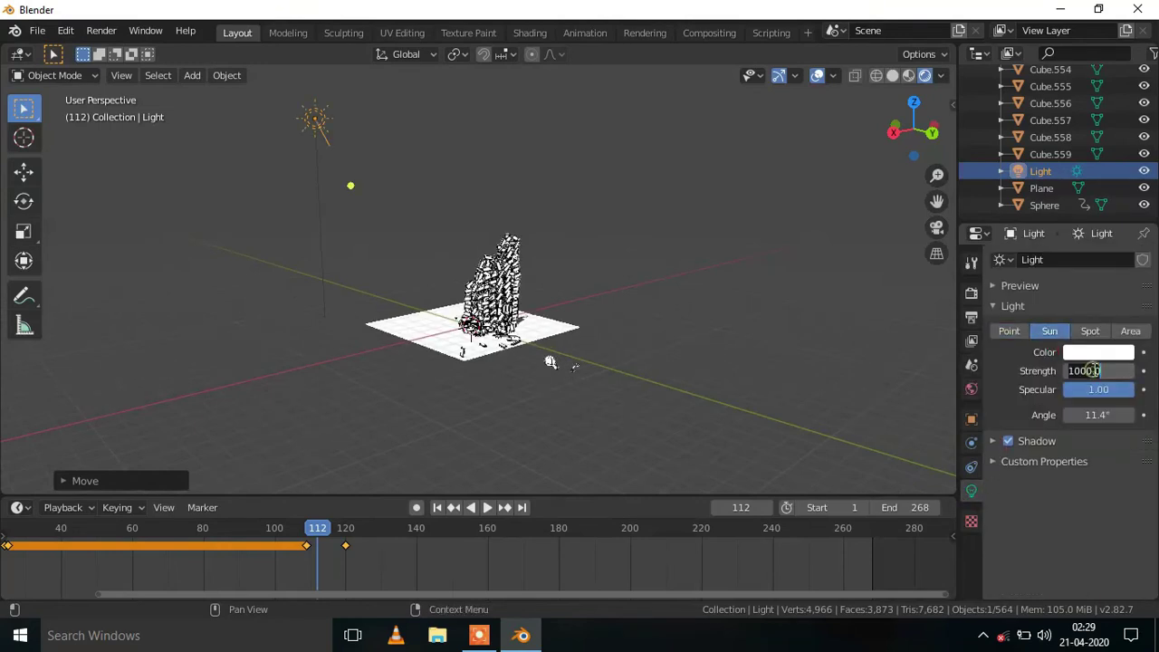
pyautogui.write('7')
pyautogui.press('Return')
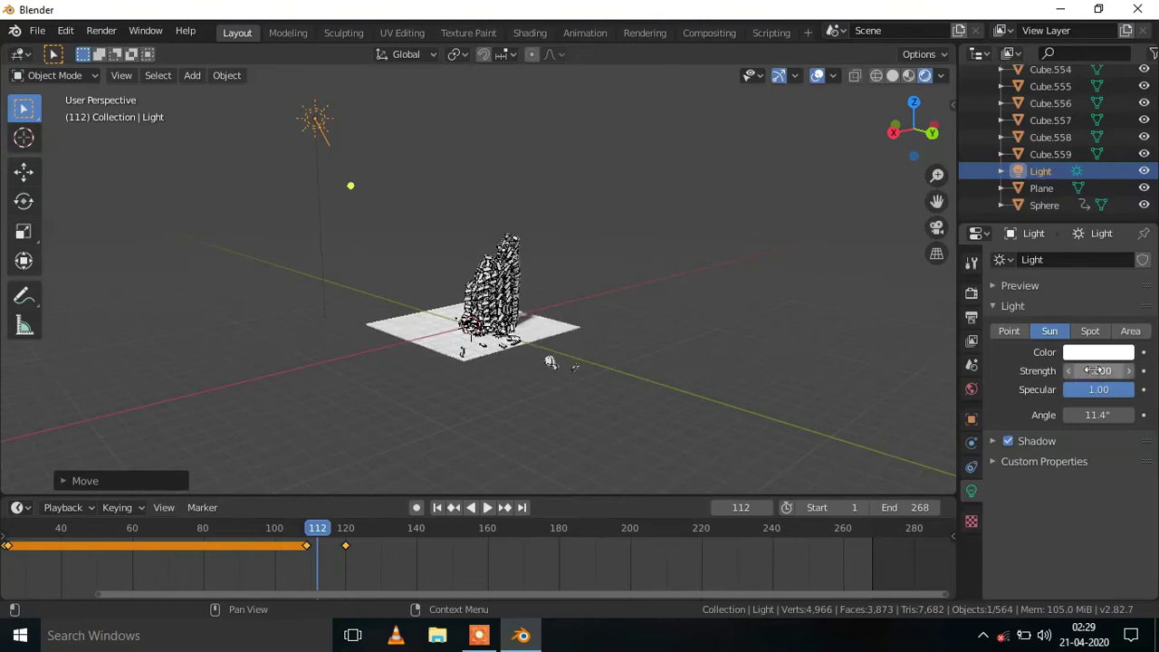
# Step: Rotate the sun so it shines toward the slab tower
pyautogui.moveTo(548, 359); pyautogui.dragTo(605, 289, button='middle')
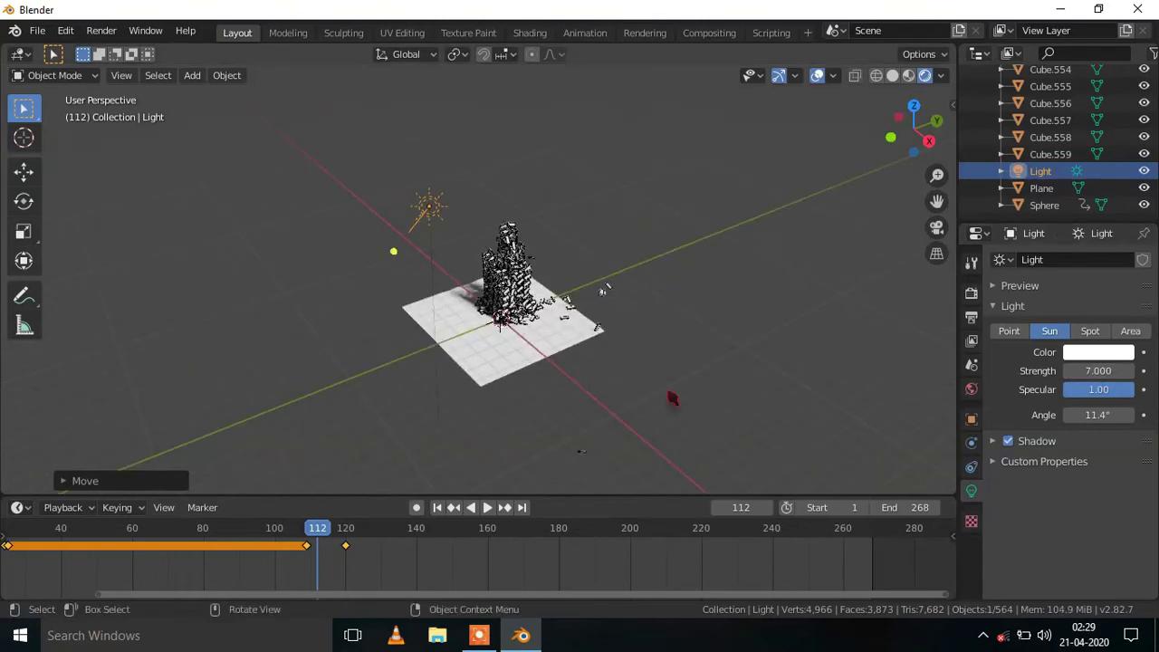
pyautogui.press('r')
pyautogui.press('r')
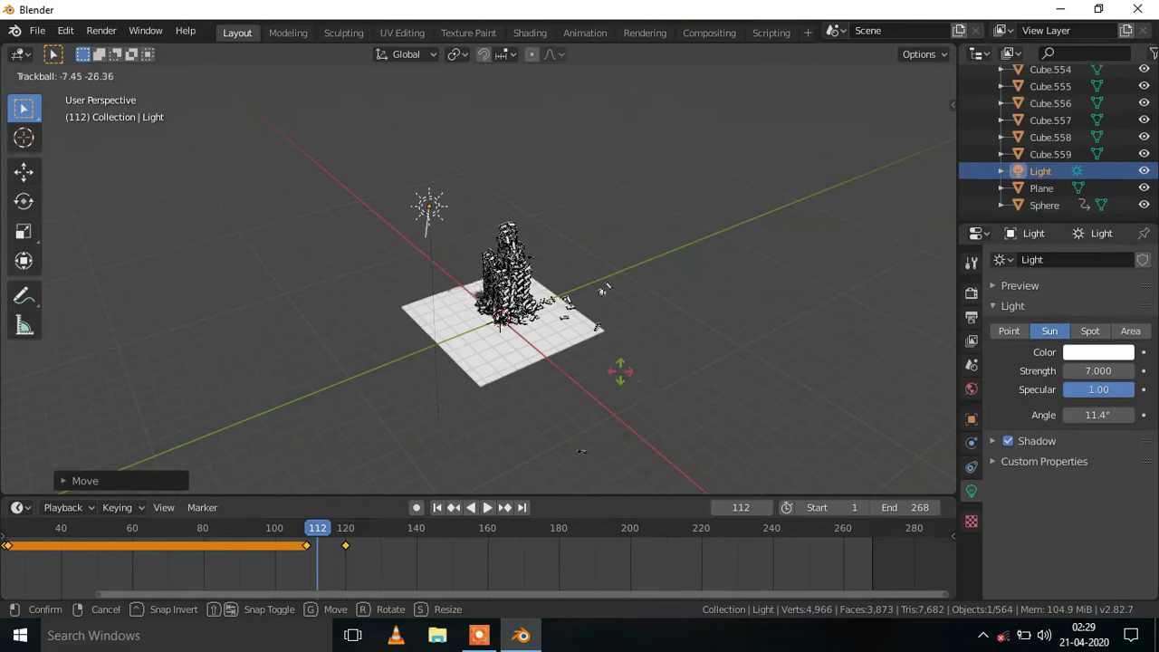
pyautogui.click(589, 370)
pyautogui.scroll(7, 590, 371)
pyautogui.moveTo(590, 370); pyautogui.dragTo(615, 362, button='middle')
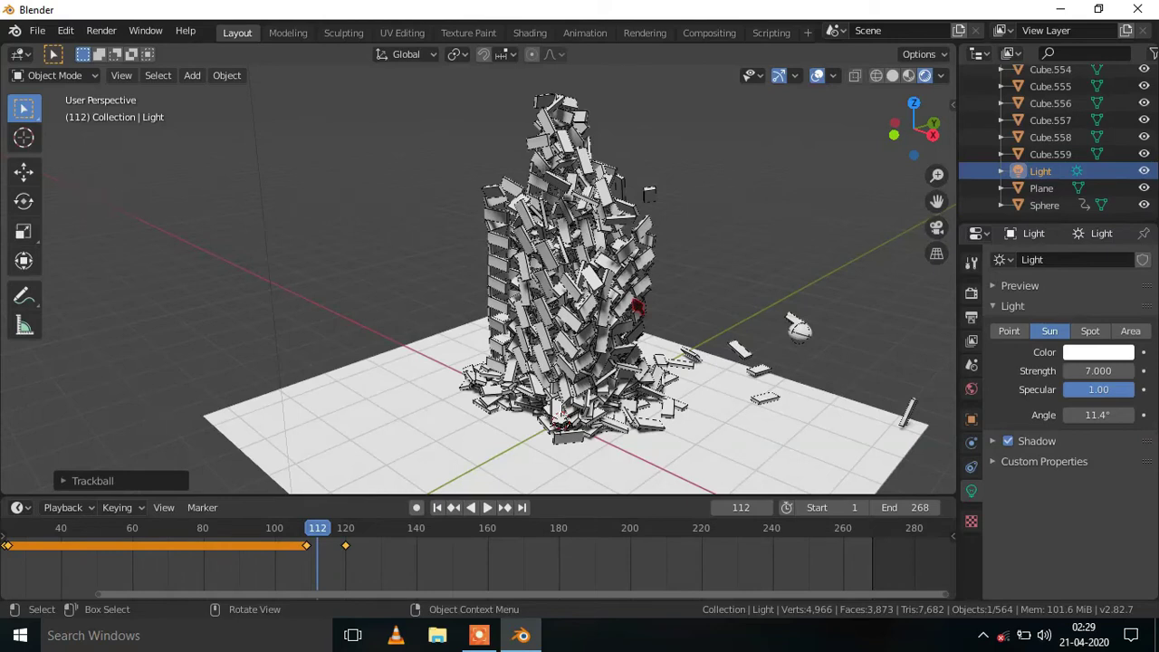
# Step: Lock the camera to the view and dolly it out to frame the whole tower
pyautogui.press('KP_0')
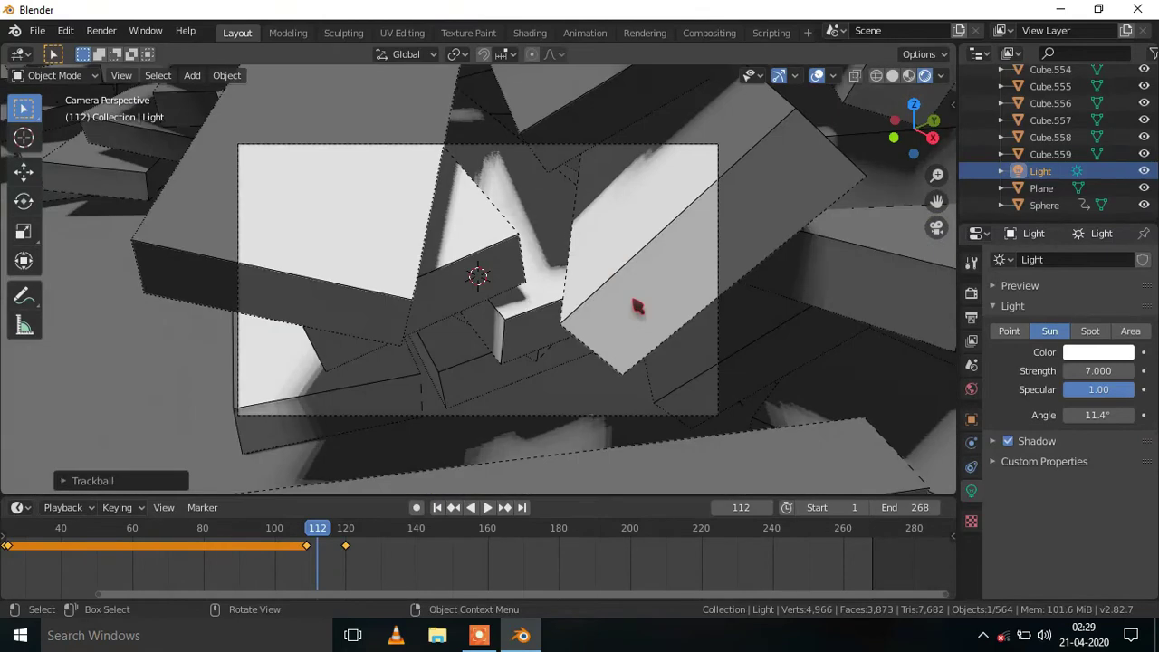
pyautogui.press('n')
pyautogui.click(948, 174)
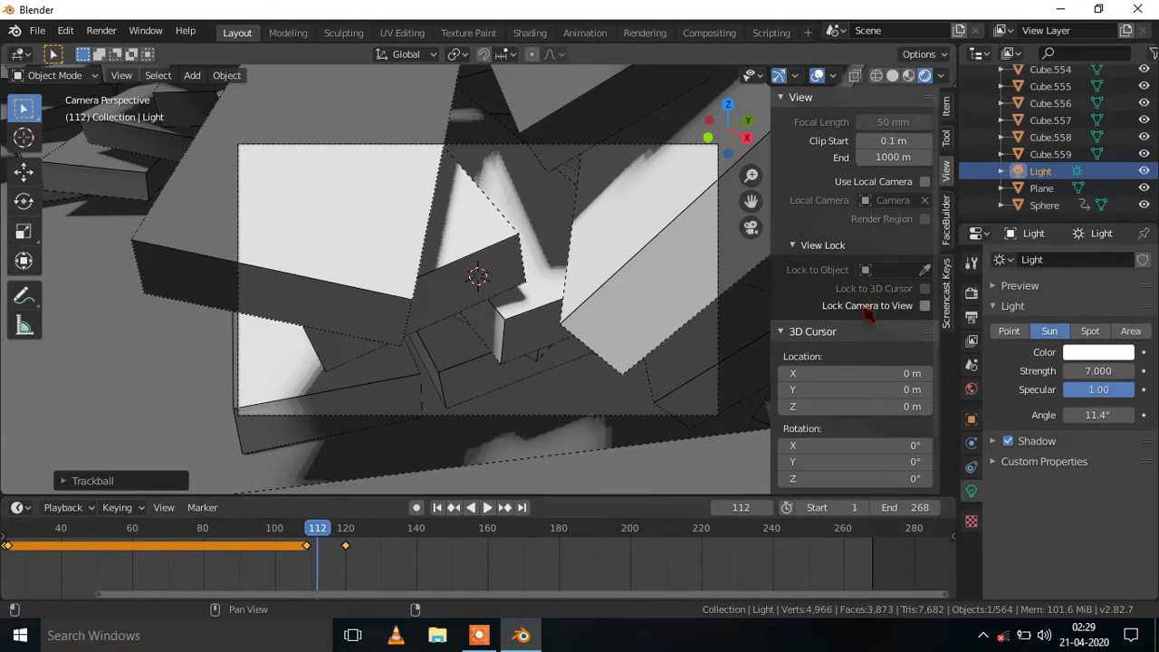
pyautogui.click(925, 305)
pyautogui.press('n')
pyautogui.moveTo(643, 292); pyautogui.dragTo(575, 314, button='middle')
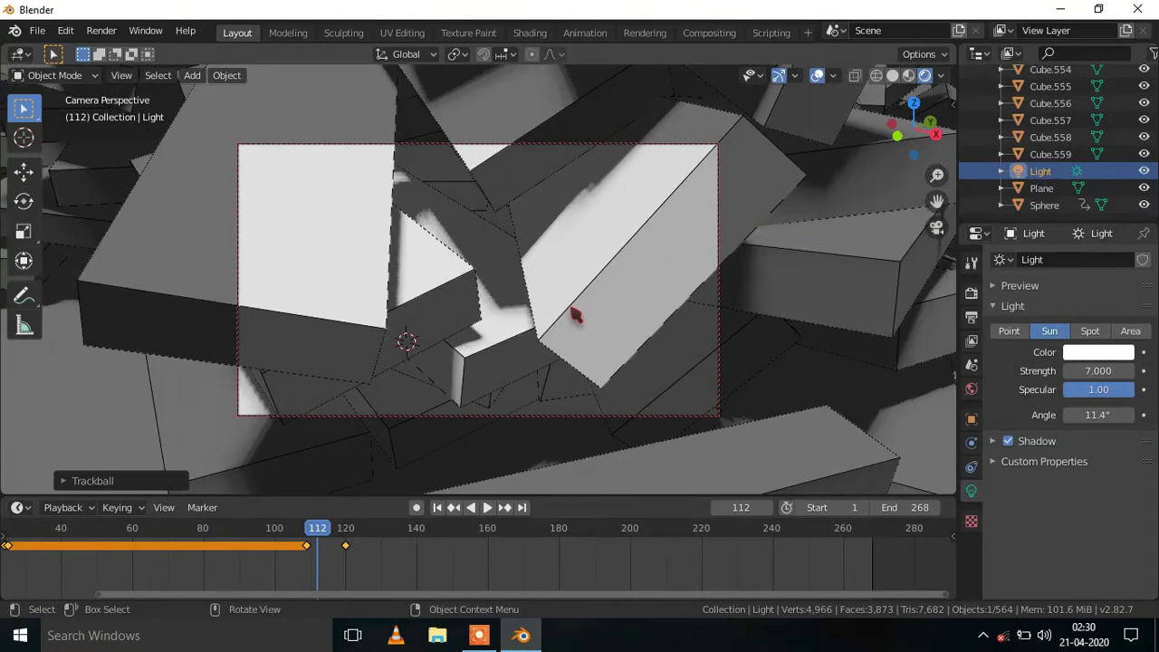
pyautogui.scroll(-2, 574, 314)
pyautogui.scroll(-3, 574, 314)
pyautogui.scroll(-3, 575, 314)
pyautogui.scroll(-3, 574, 314)
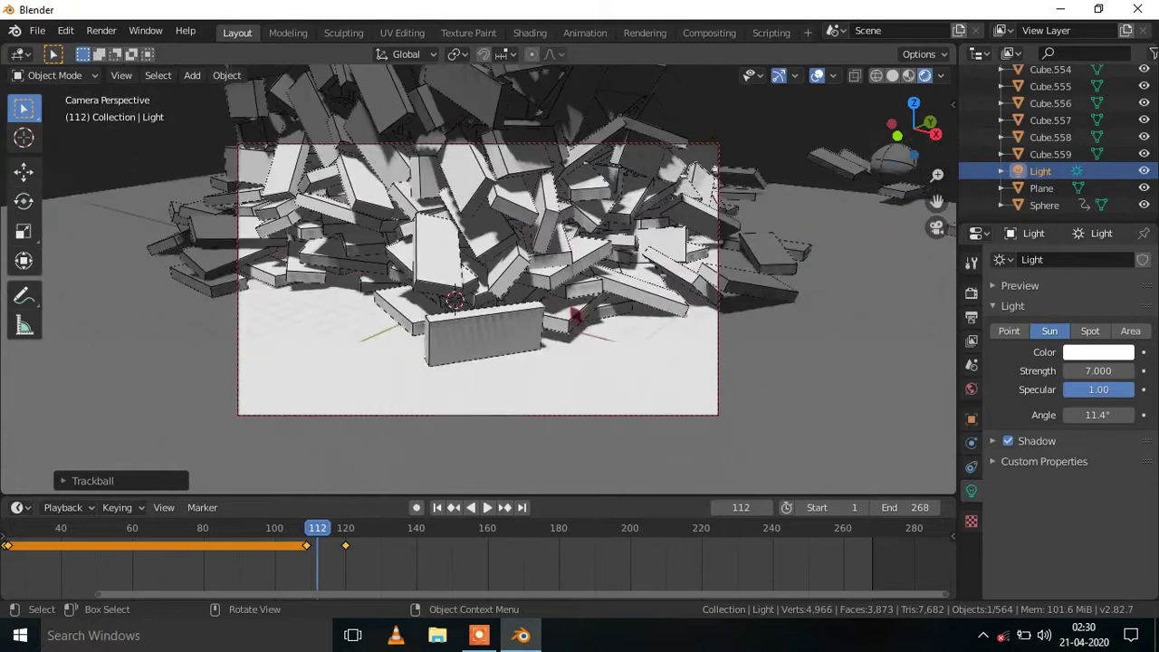
pyautogui.scroll(-3, 574, 314)
pyautogui.scroll(-3, 574, 314)
pyautogui.scroll(-3, 576, 317)
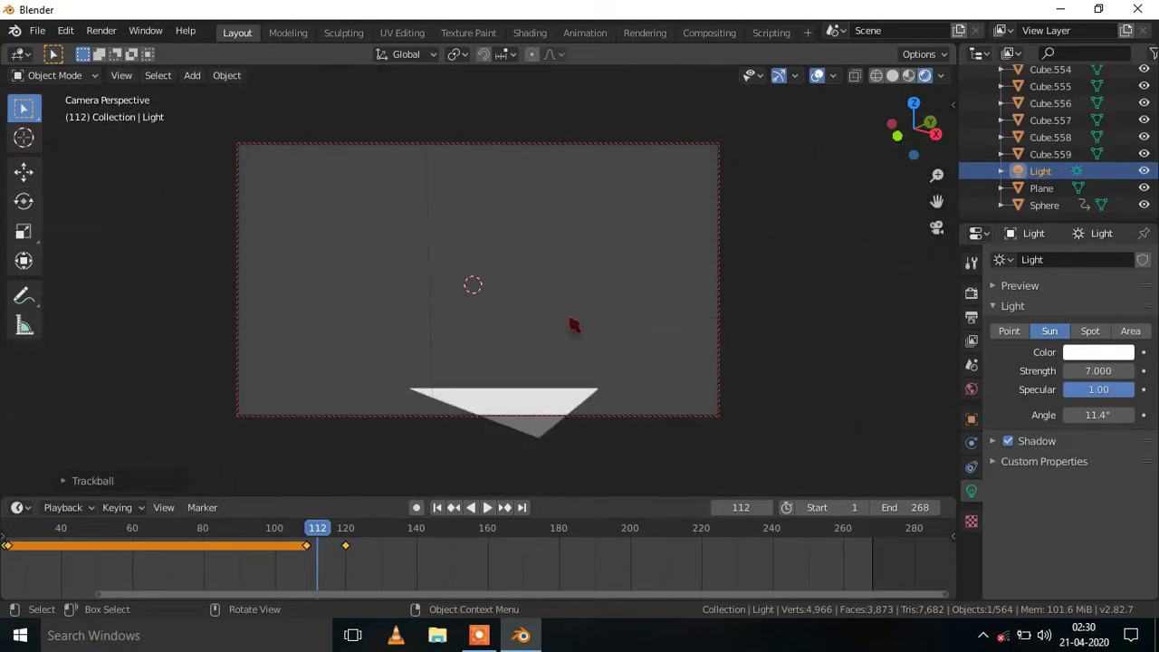
pyautogui.scroll(5, 574, 325)
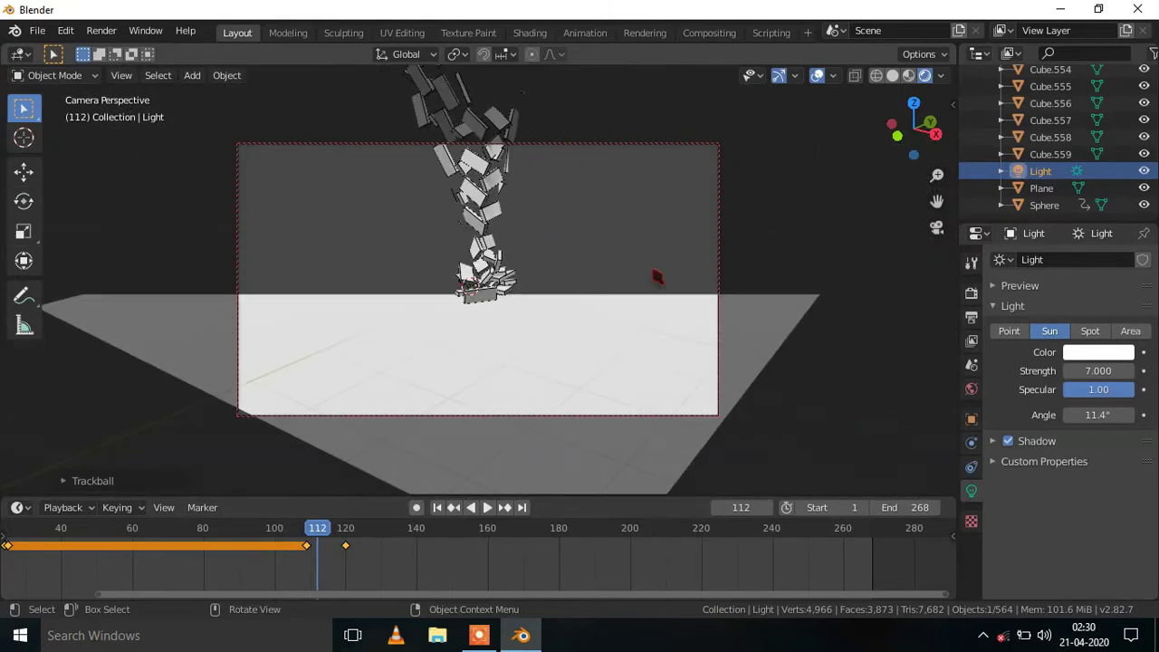
# Step: Raise the camera's clip end to 500 m and return to frame 1
pyautogui.click(720, 249)
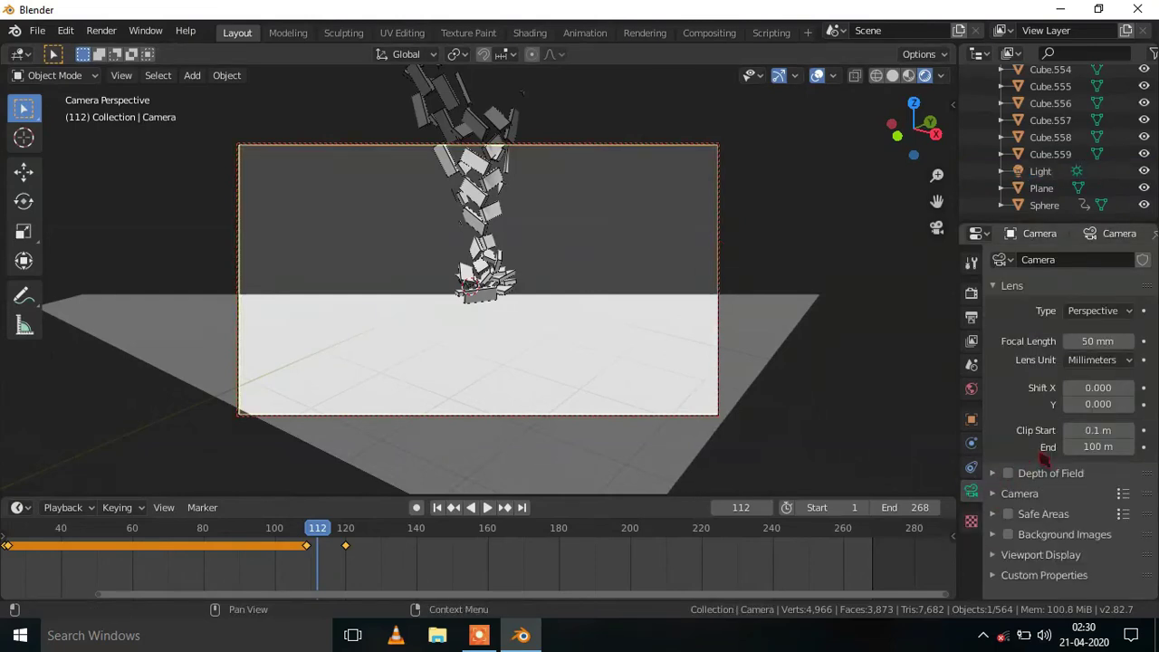
pyautogui.moveTo(1080, 444); pyautogui.dragTo(1141, 446)
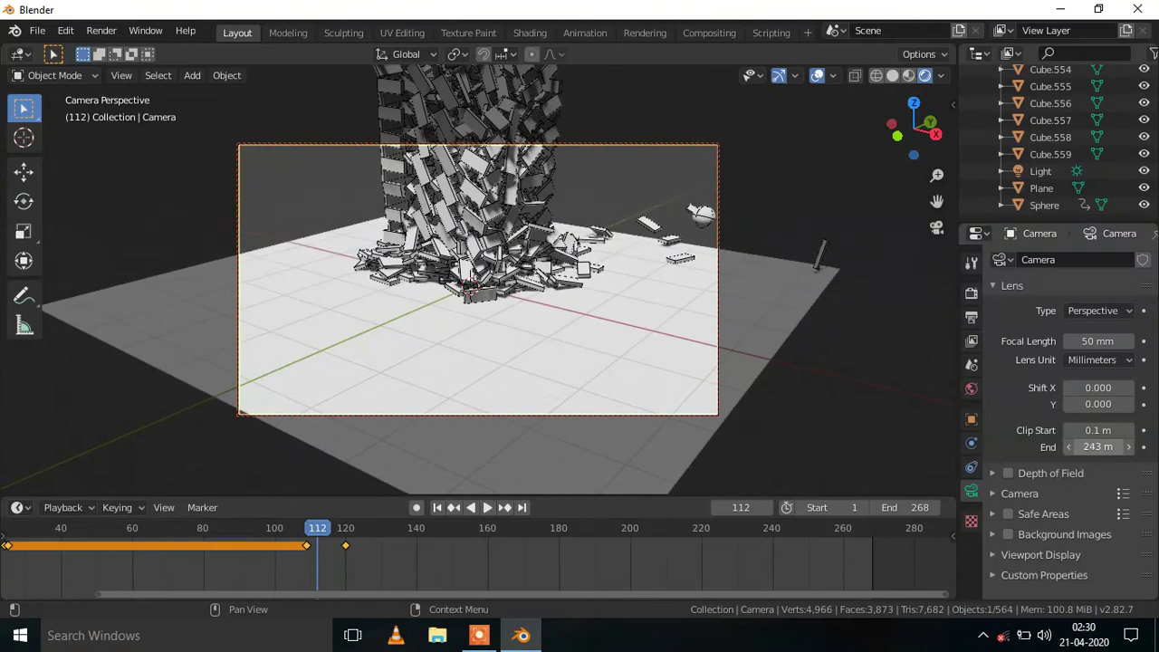
pyautogui.moveTo(1097, 447); pyautogui.dragTo(1132, 447)
pyautogui.scroll(-5, 543, 363)
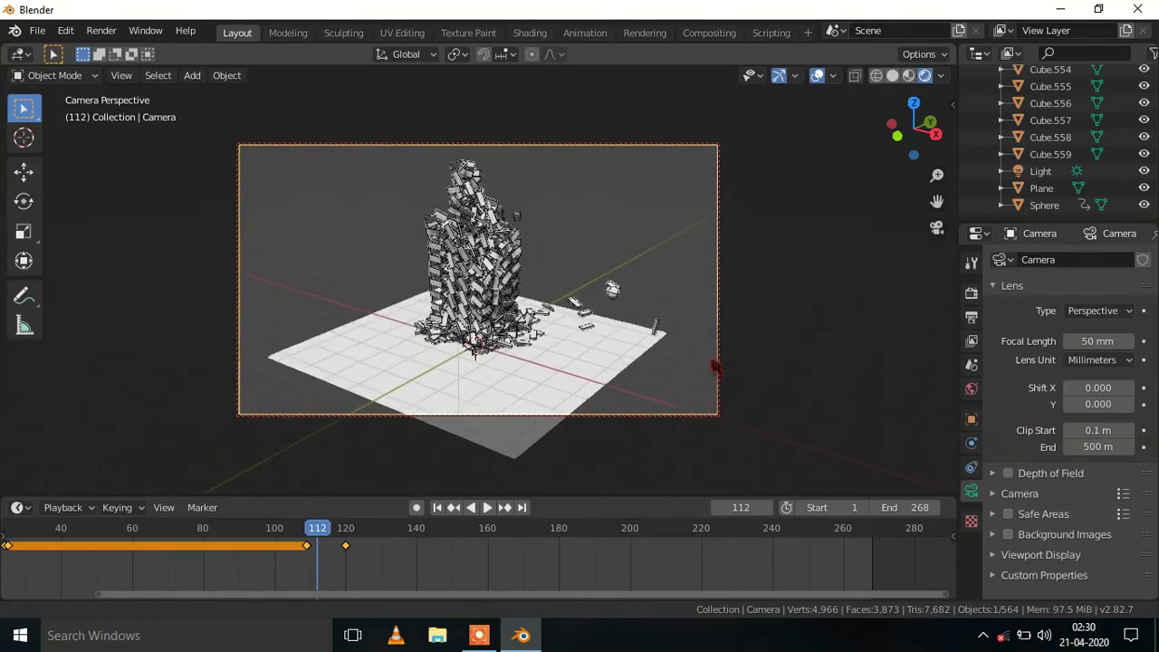
pyautogui.hotkey('shift', 'Left')
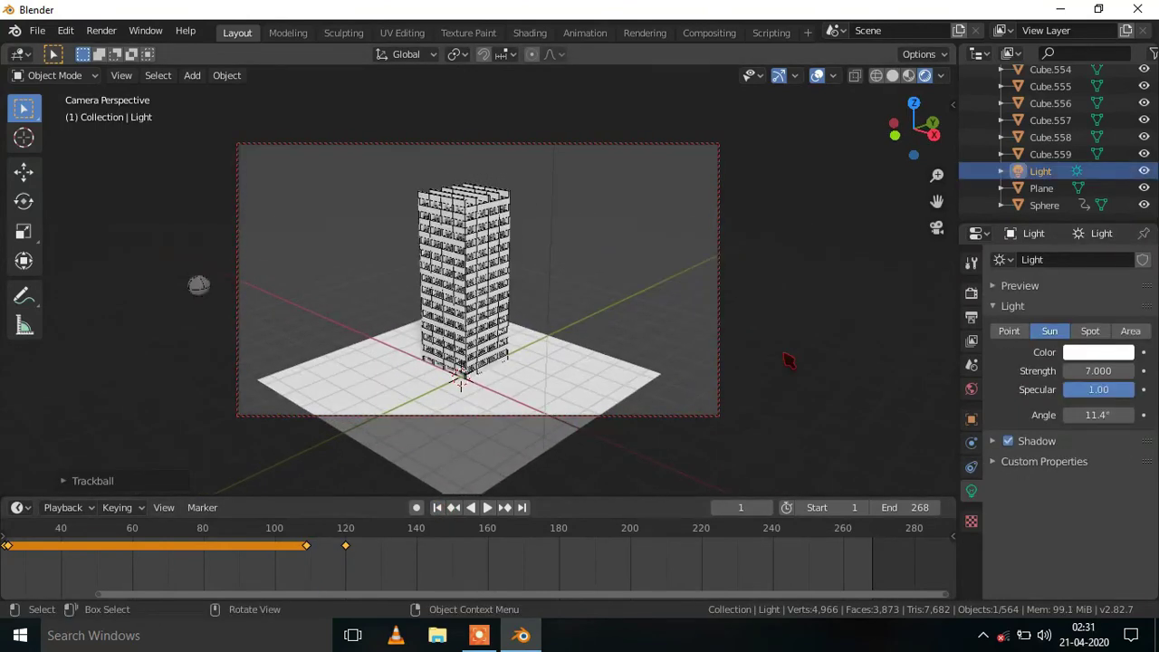
# Step: Set the render engine to Cycles, then select and frame the sphere
pyautogui.click(971, 293)
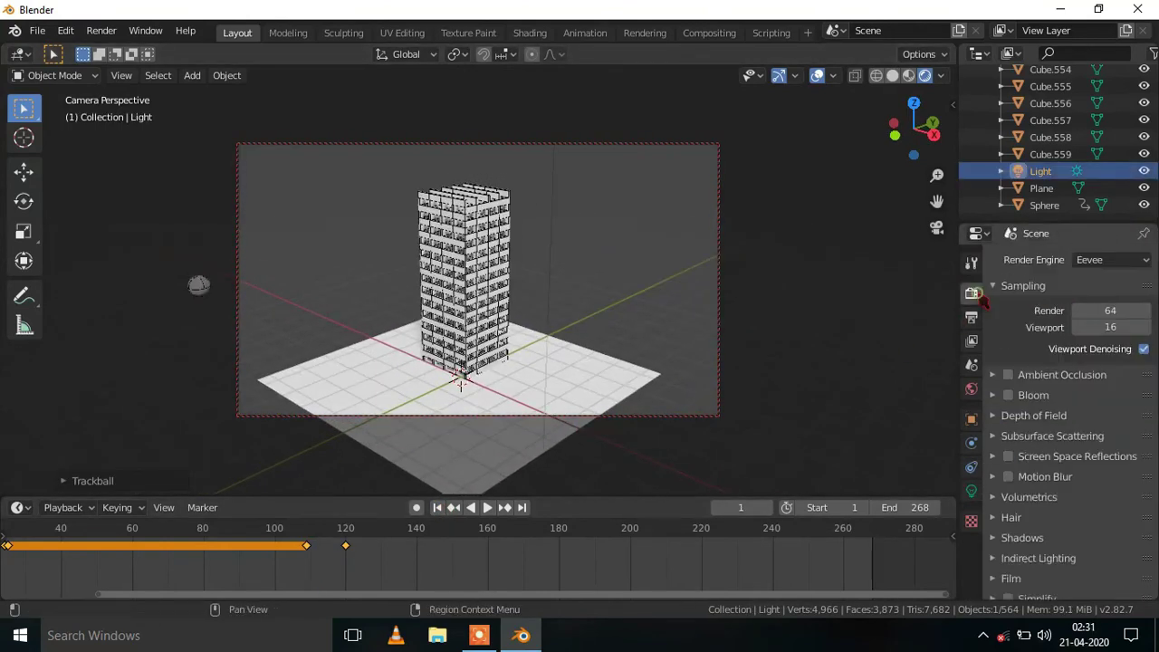
pyautogui.click(1100, 264)
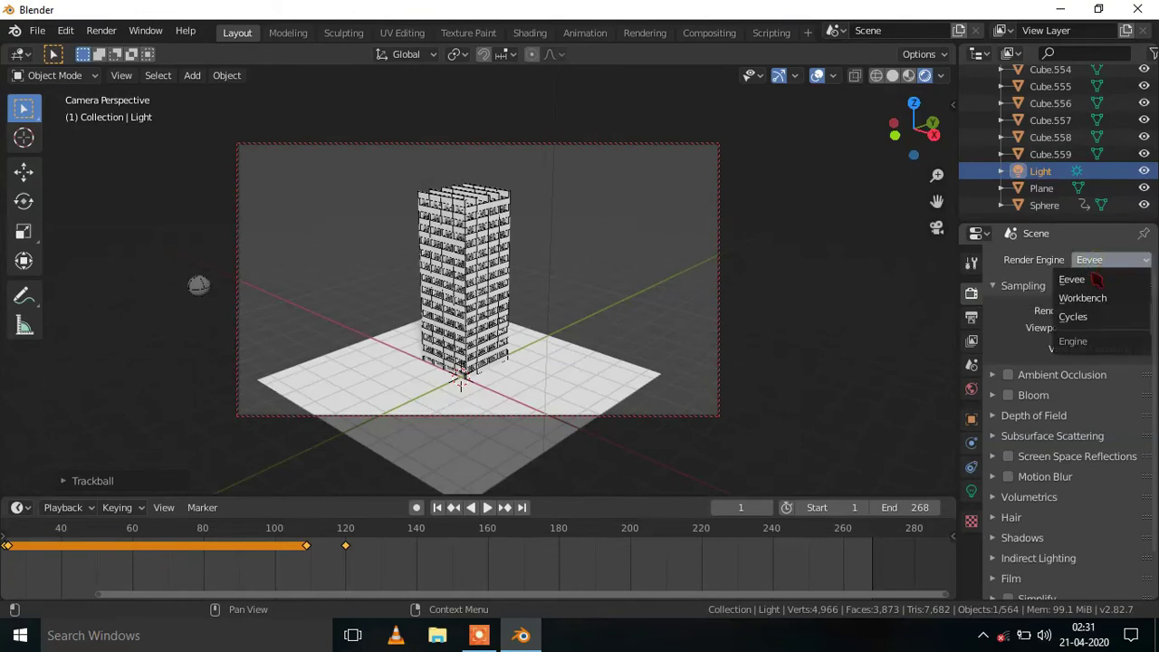
pyautogui.click(1072, 316)
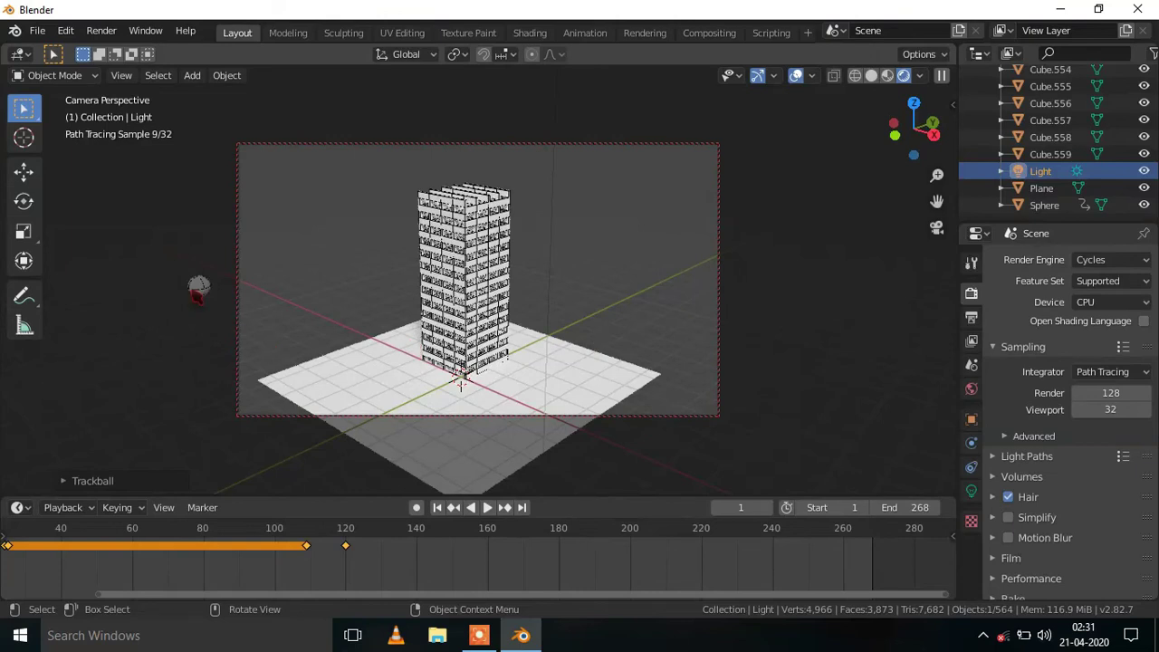
pyautogui.click(197, 289)
pyautogui.press('KP_Decimal')
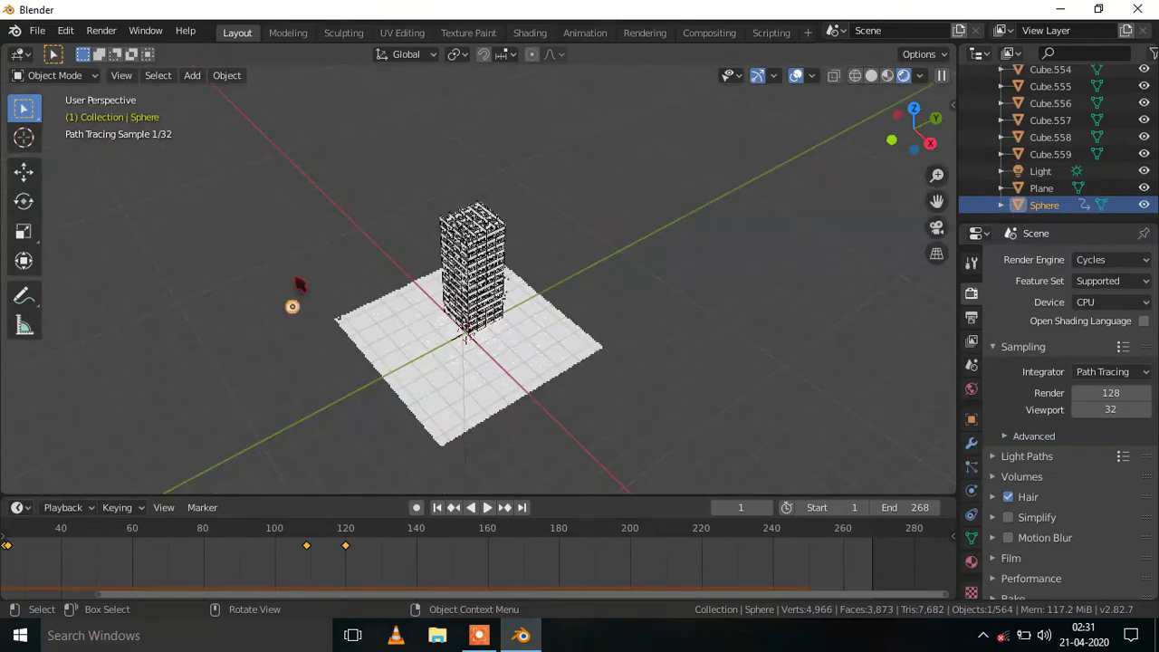
# Step: Shade the sphere smooth and preview the scene in Rendered shading
pyautogui.hotkey('shift', 'z')
pyautogui.hotkey('shift', 'z')
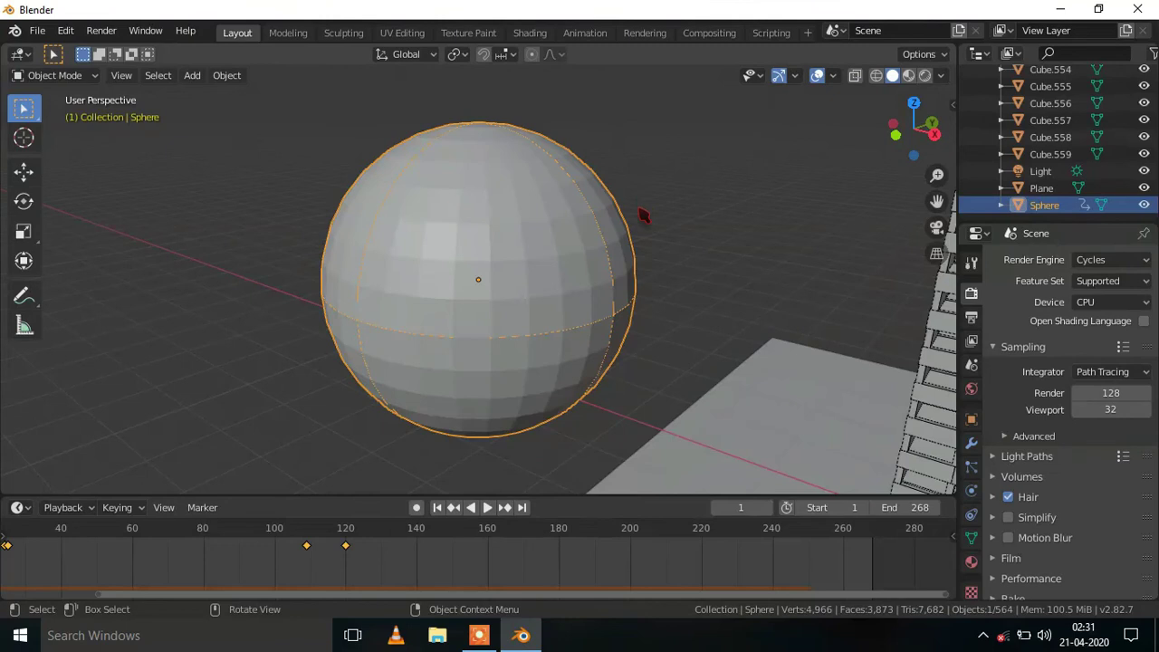
pyautogui.moveTo(641, 215)
pyautogui.mouseDown(button='middle')
pyautogui.moveTo(608, 213)
pyautogui.moveTo(745, 226)
pyautogui.mouseUp(button='middle')
pyautogui.rightClick(741, 222)
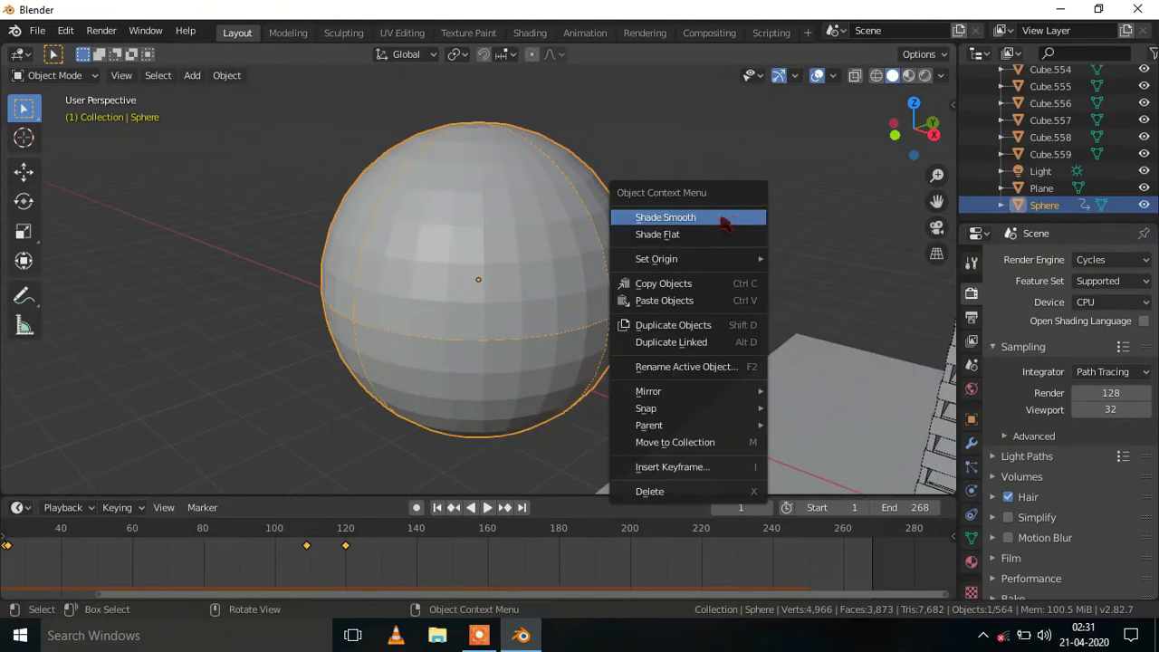
pyautogui.click(694, 226)
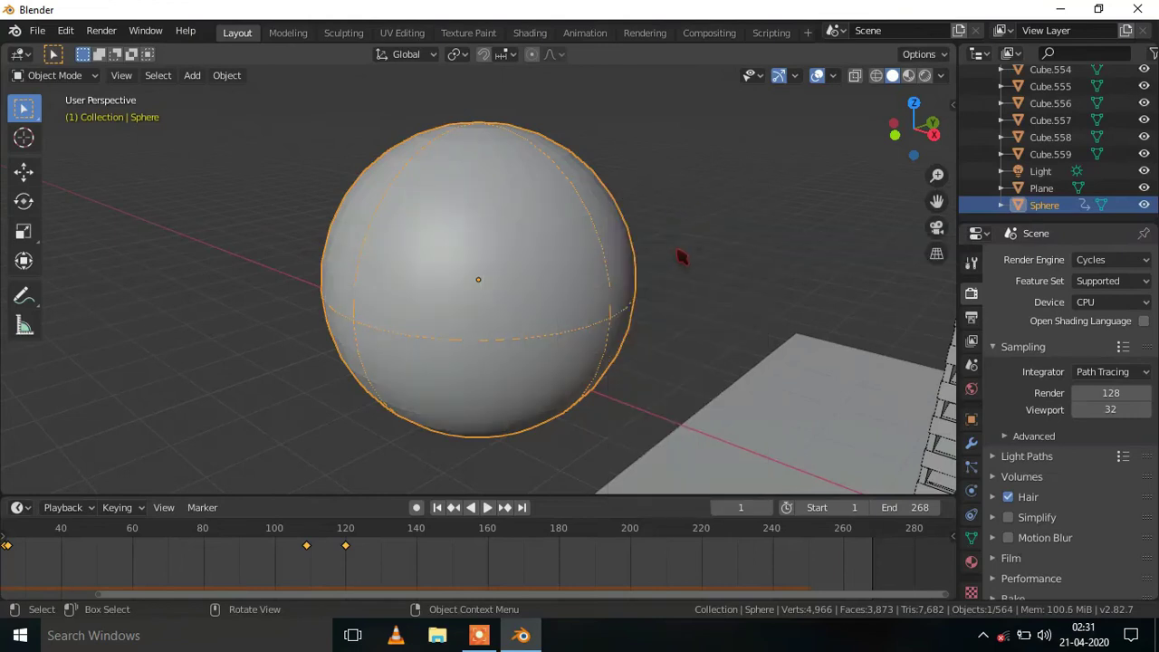
pyautogui.scroll(-4, 681, 257)
pyautogui.scroll(-2, 682, 257)
pyautogui.scroll(-2, 682, 257)
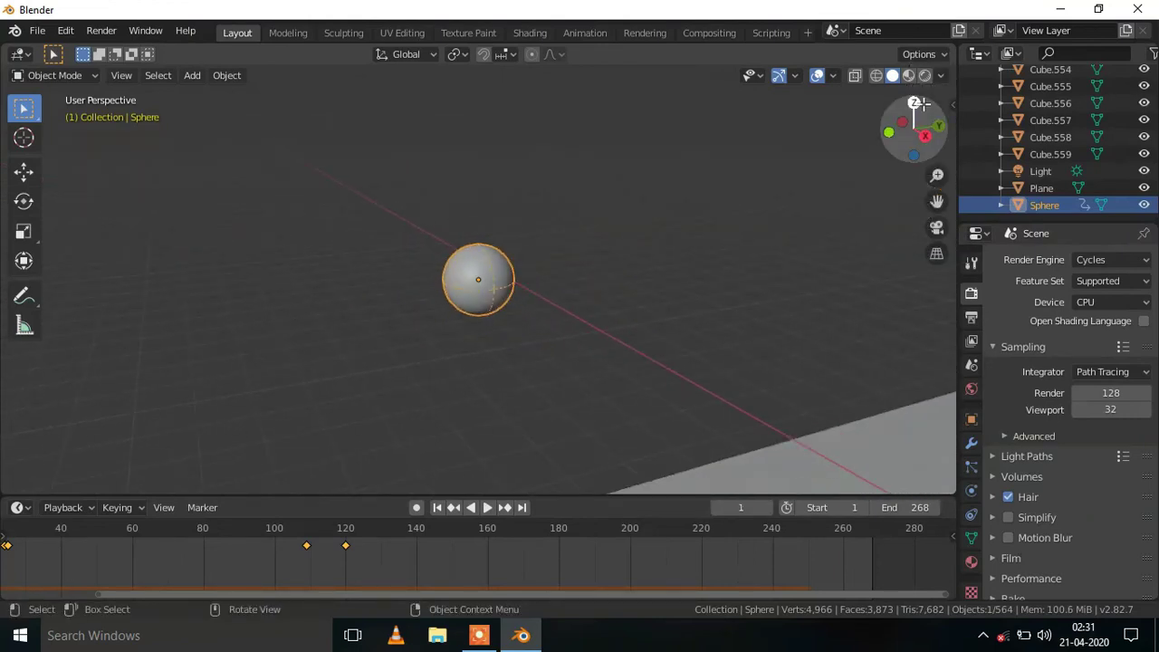
pyautogui.click(925, 77)
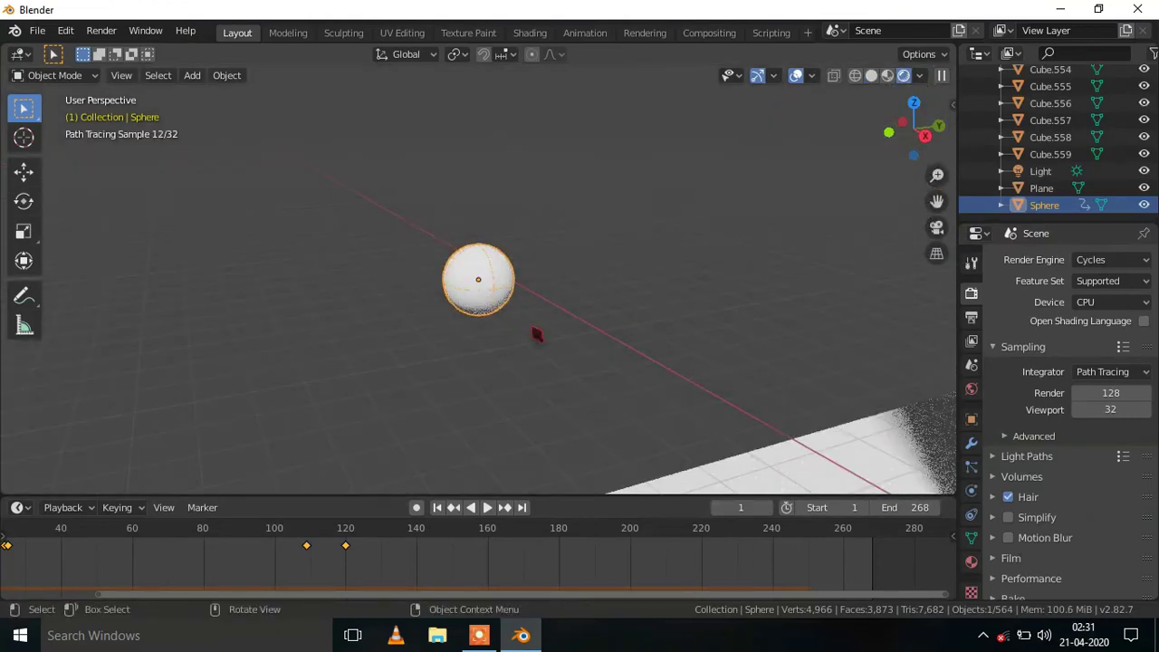
# Step: Give the sphere a new blue material with metallic 0.556
pyautogui.moveTo(385, 237); pyautogui.dragTo(546, 319)
pyautogui.click(971, 561)
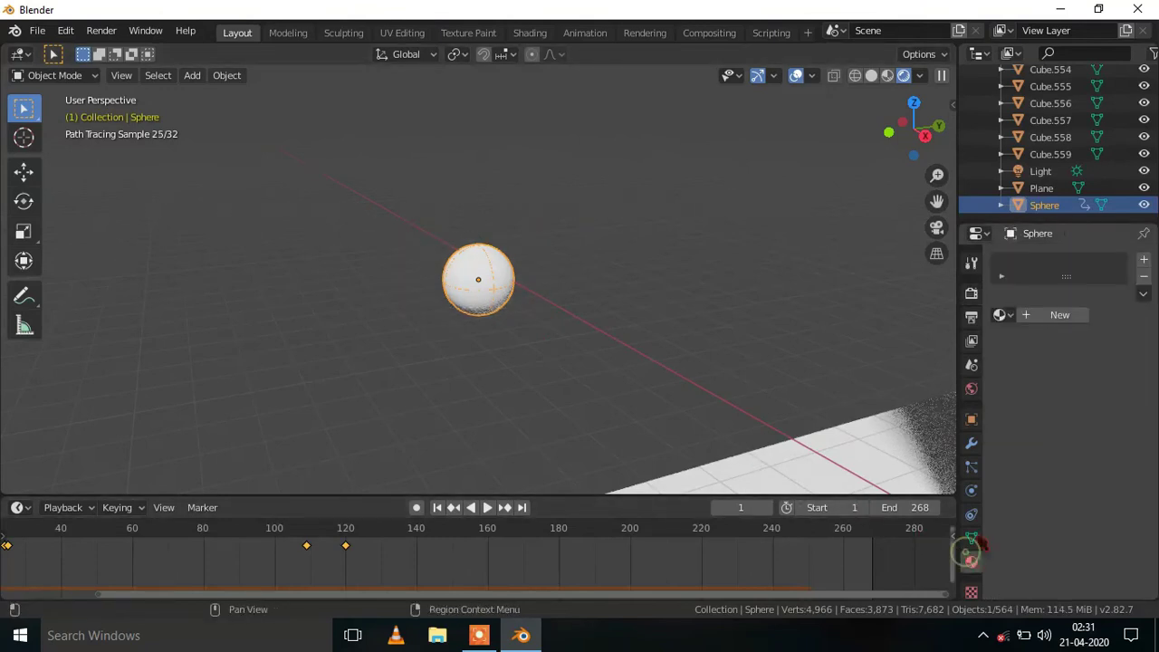
pyautogui.click(1060, 317)
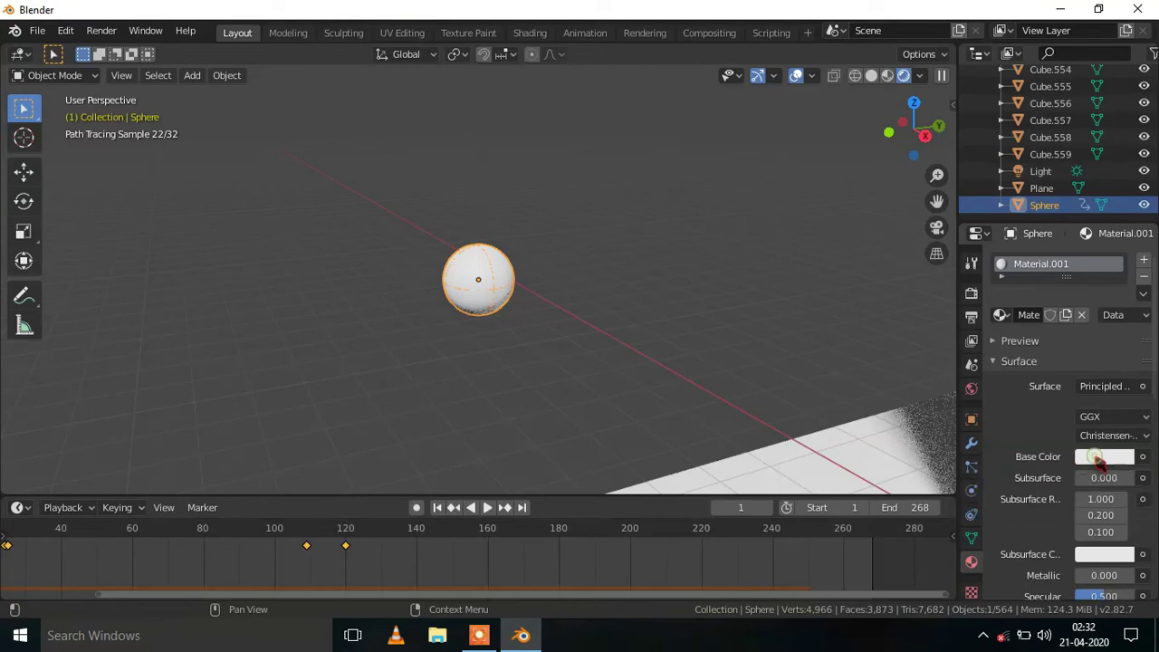
pyautogui.click(1098, 460)
pyautogui.click(1069, 247)
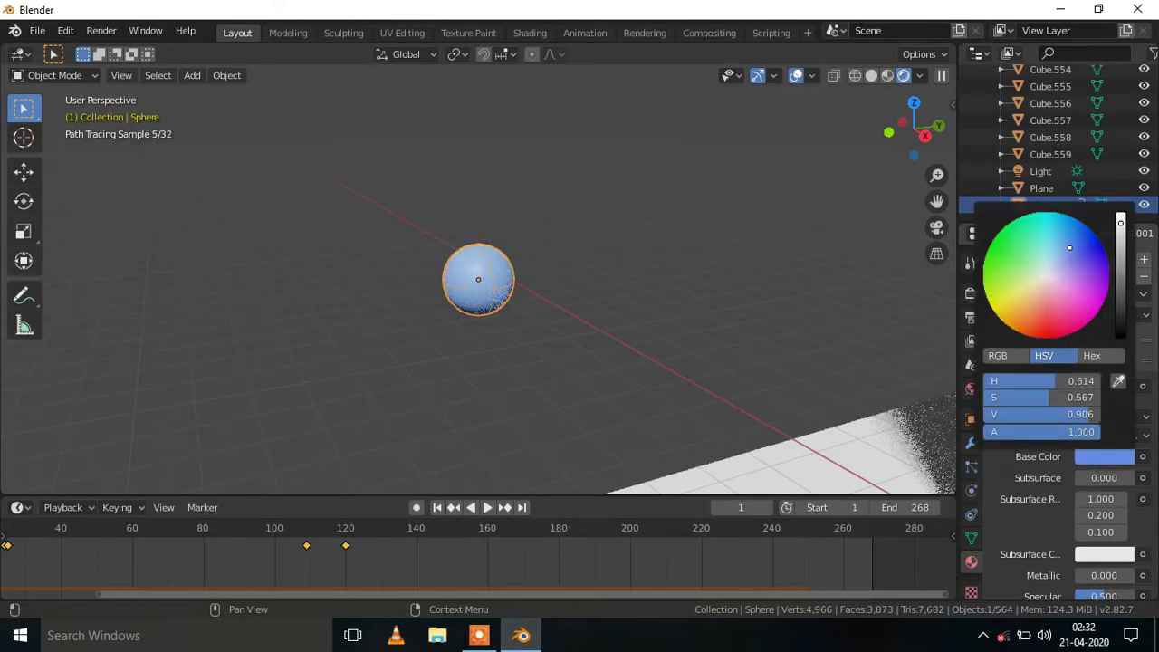
pyautogui.scroll(-3, 1026, 495)
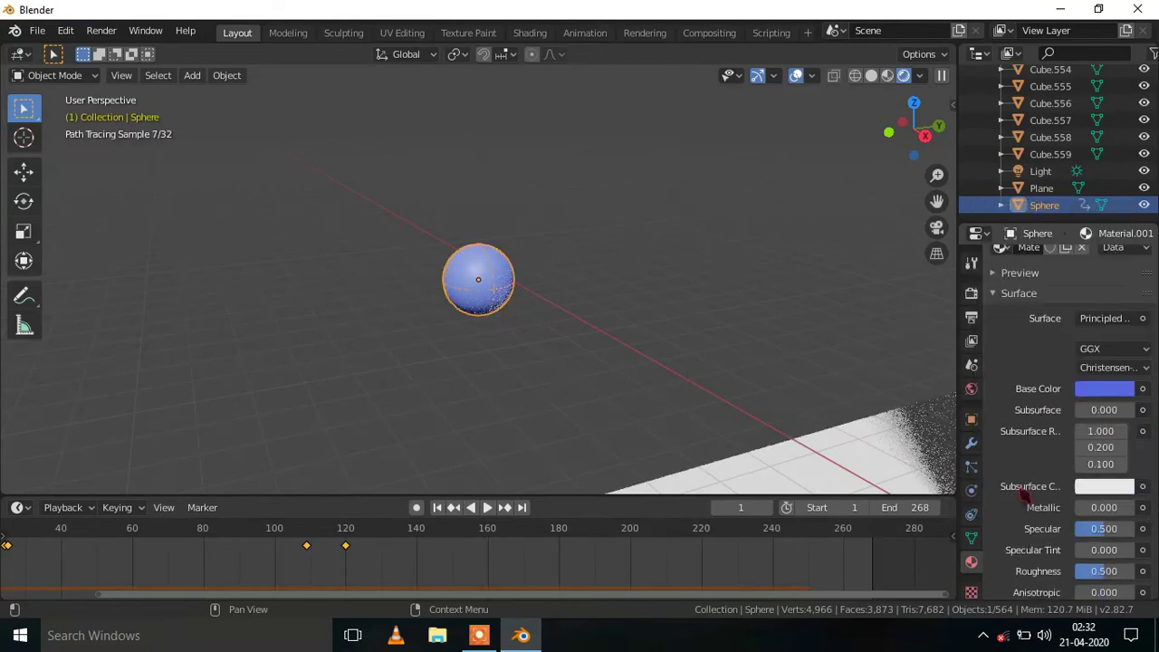
pyautogui.moveTo(1084, 508); pyautogui.dragTo(1118, 507)
pyautogui.scroll(3, 1050, 407)
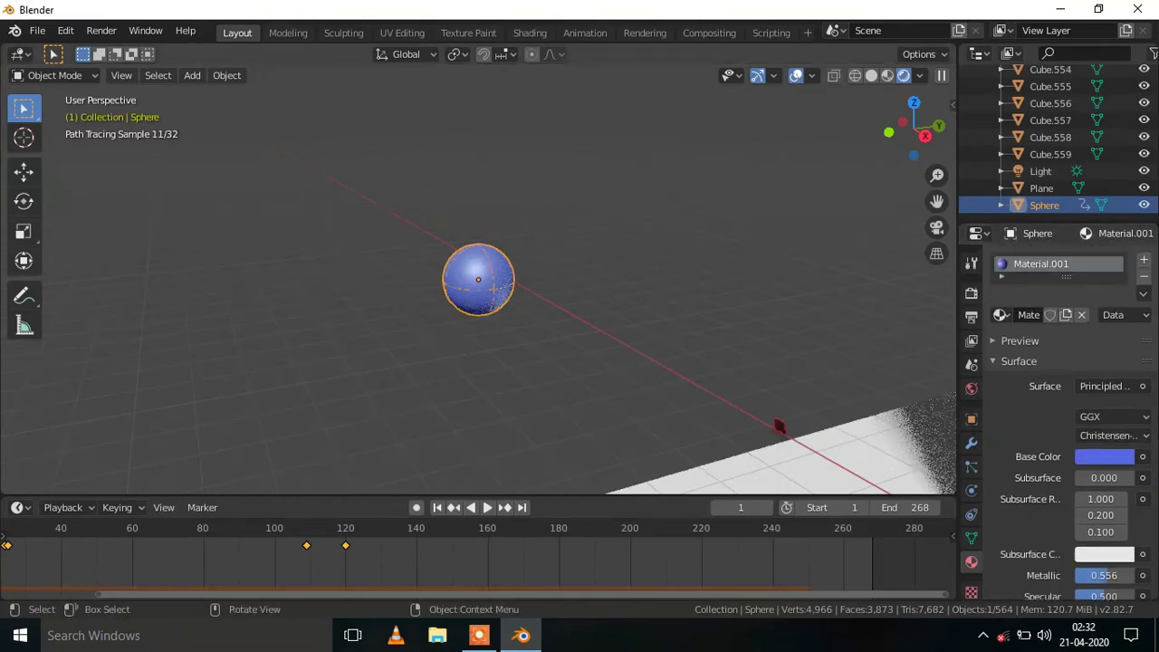
pyautogui.scroll(-3, 711, 457)
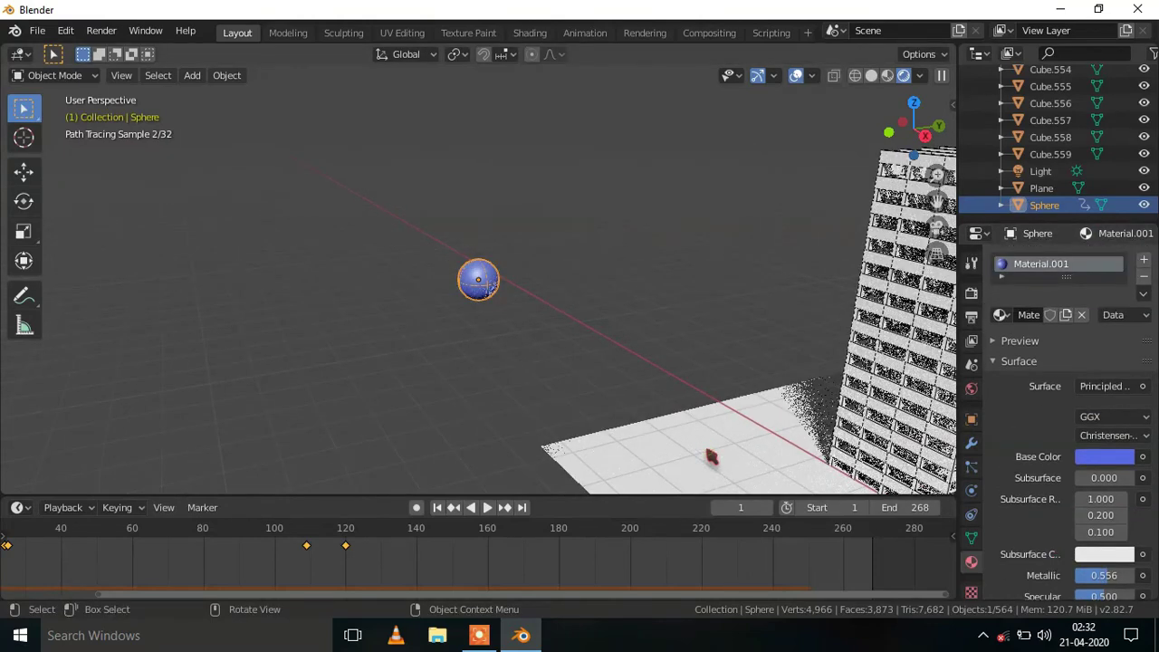
# Step: Create a new material, Material.002, for the ground plane
pyautogui.click(711, 457)
pyautogui.keyDown('shift'); pyautogui.moveTo(642, 406); pyautogui.dragTo(551, 329, button='middle'); pyautogui.keyUp('shift')
pyautogui.click(1060, 315)
pyautogui.click(1074, 457)
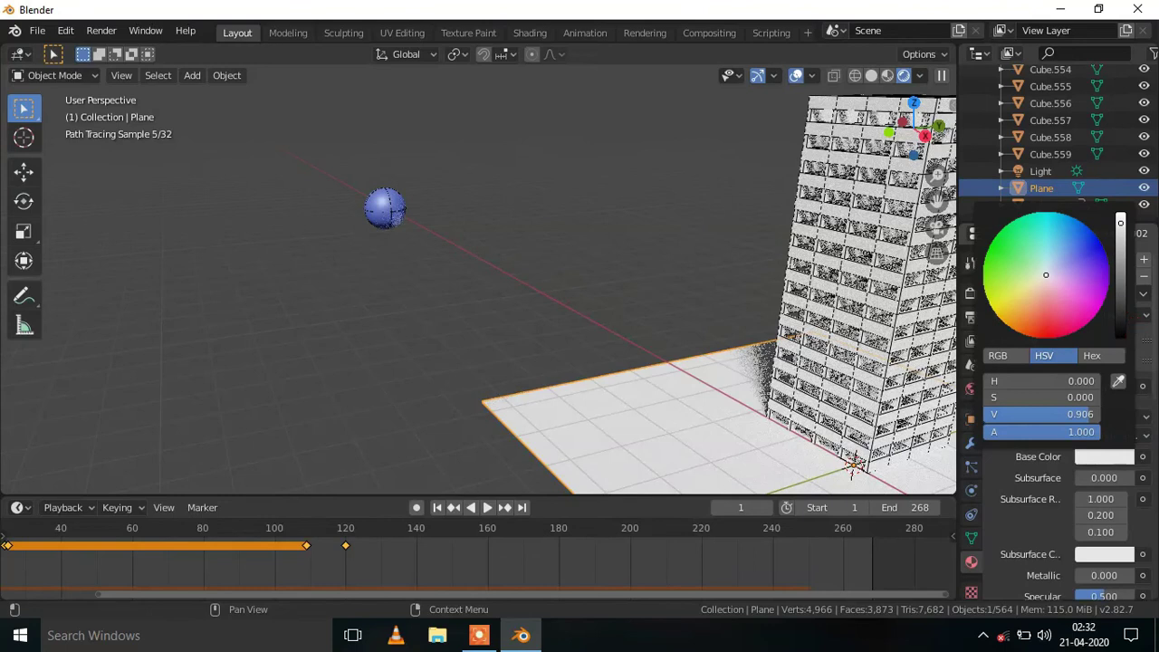
# Step: Set the ground plane material's metallic value to 0.472
pyautogui.moveTo(1132, 217); pyautogui.dragTo(1131, 333)
pyautogui.moveTo(1087, 575); pyautogui.dragTo(1114, 575)
pyautogui.scroll(-3, 1068, 453)
pyautogui.moveTo(634, 272); pyautogui.dragTo(736, 203, button='middle')
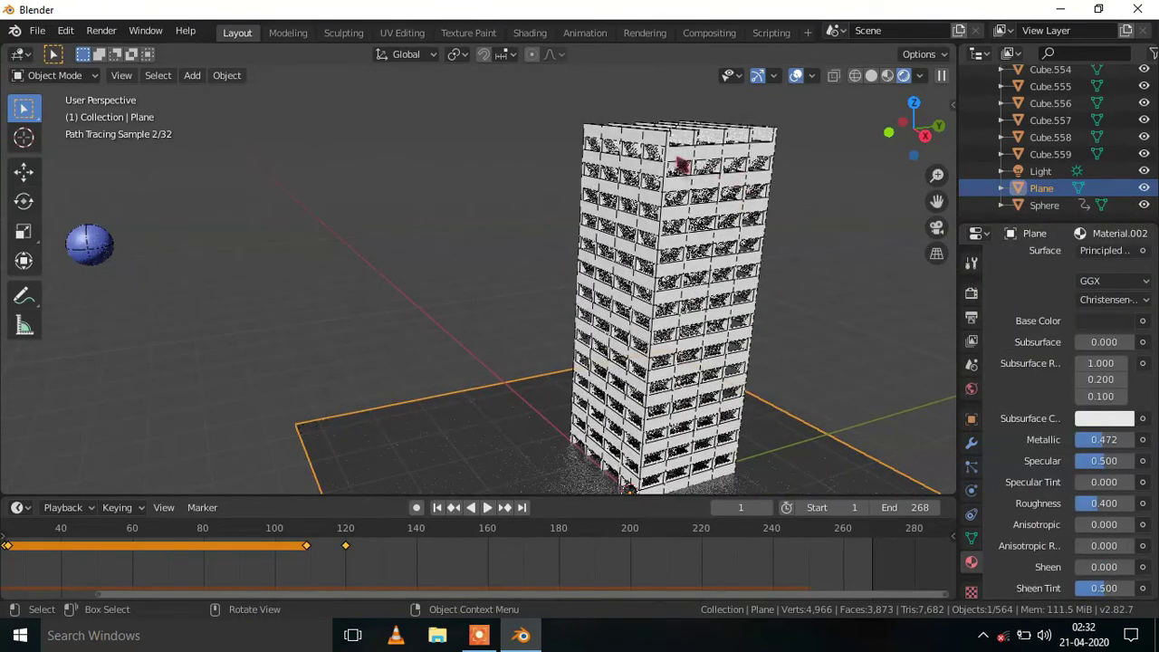
# Step: Give the tower slabs an orange base colour and view through the camera
pyautogui.click(763, 173)
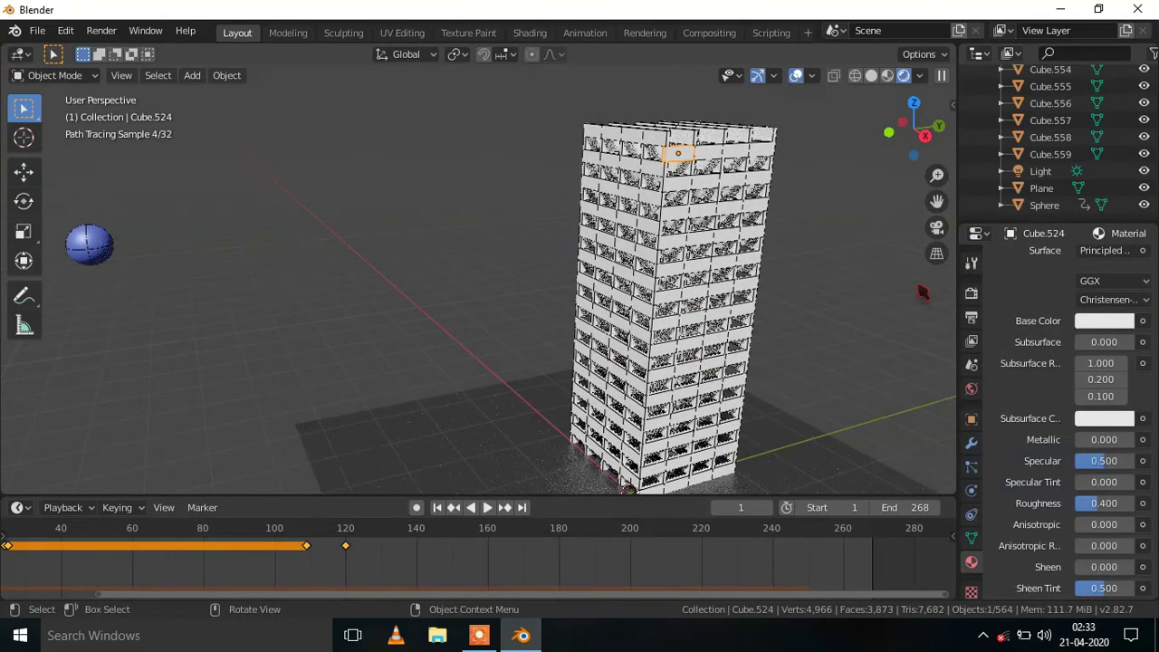
pyautogui.click(1096, 388)
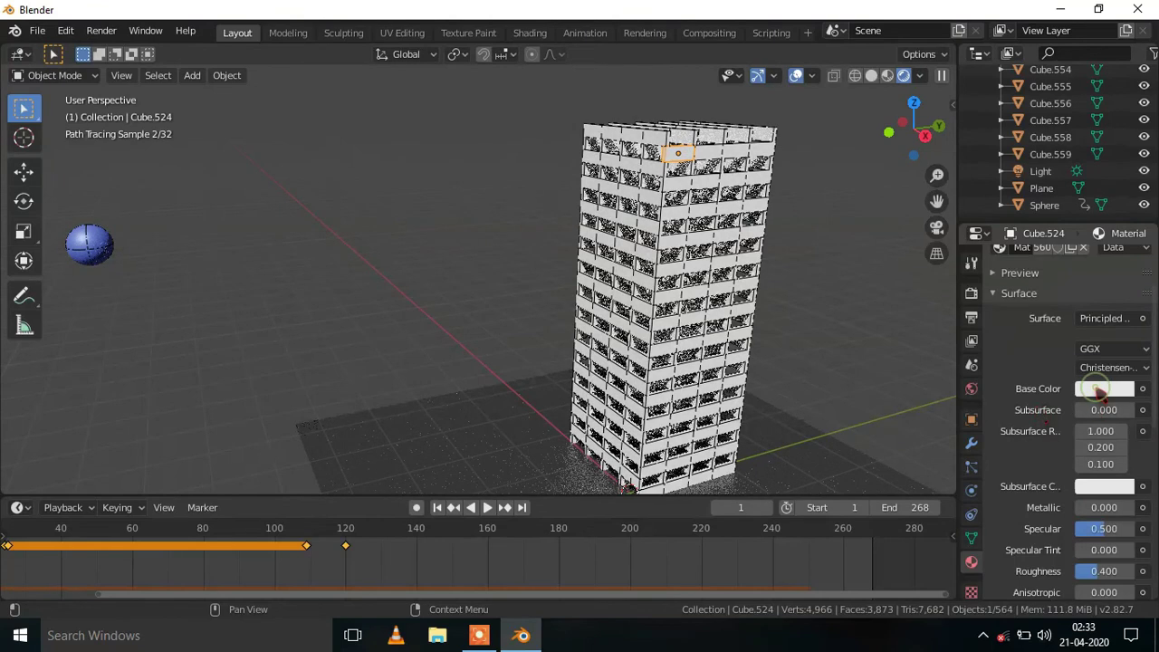
pyautogui.click(1030, 240)
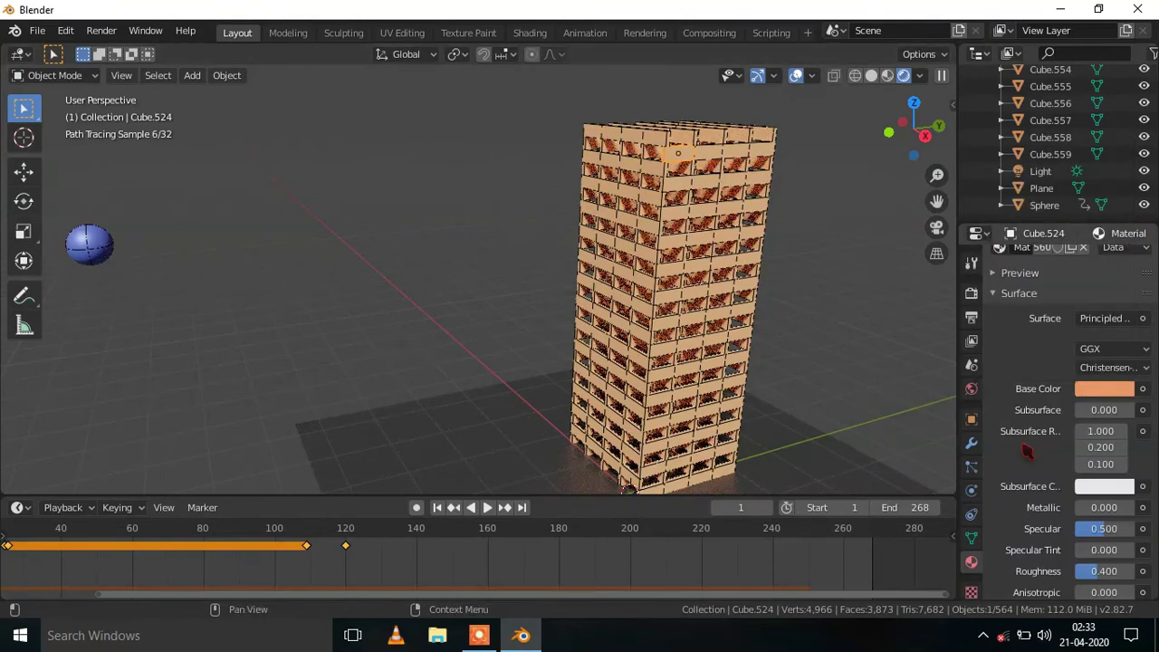
pyautogui.press('KP_0')
pyautogui.hscroll(-3, 167, 590)
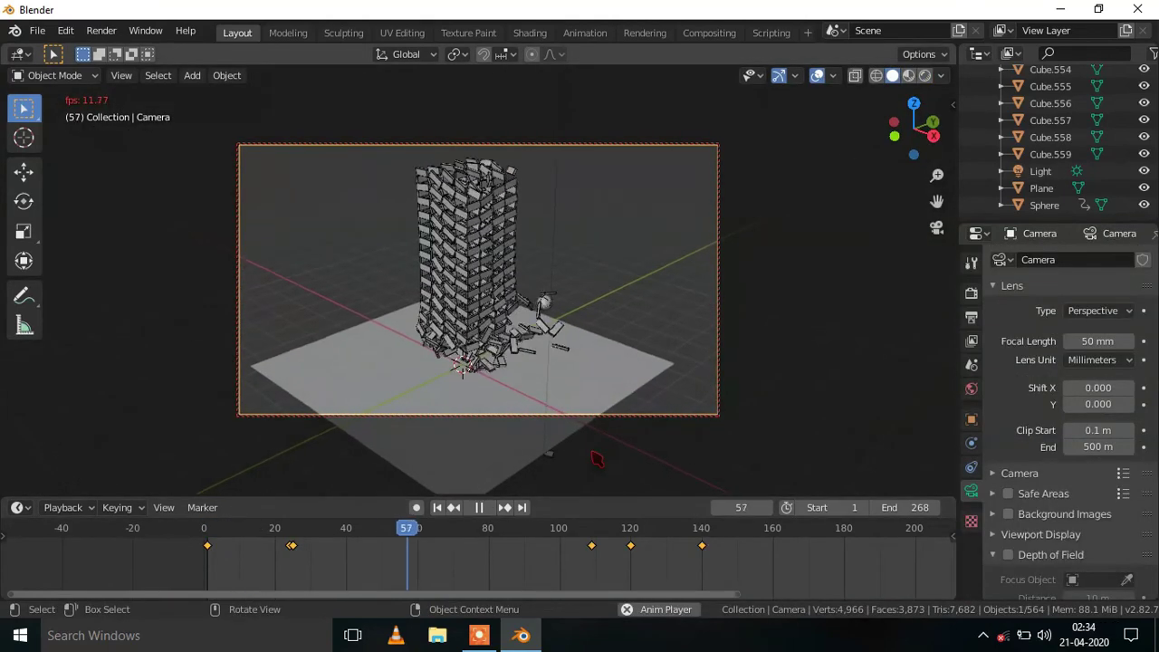
# Step: Preview the collapse in Rendered shading with overlays on, pausing at frame 125
pyautogui.press('z')
pyautogui.press('space')
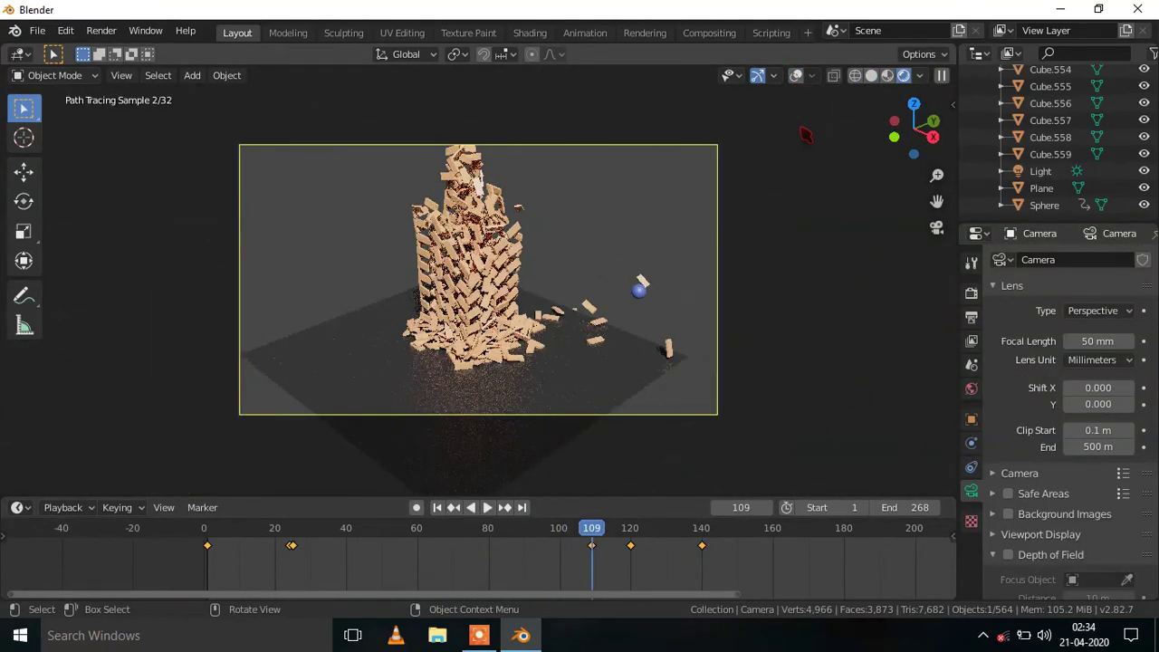
pyautogui.click(796, 78)
pyautogui.press('space')
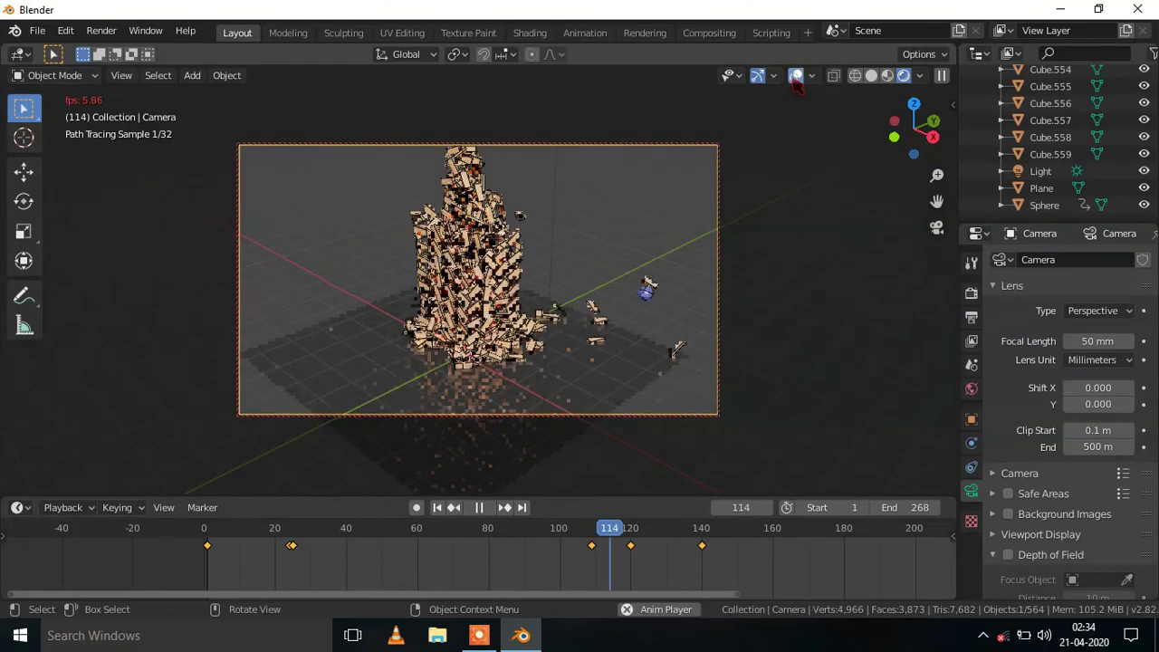
pyautogui.press('space')
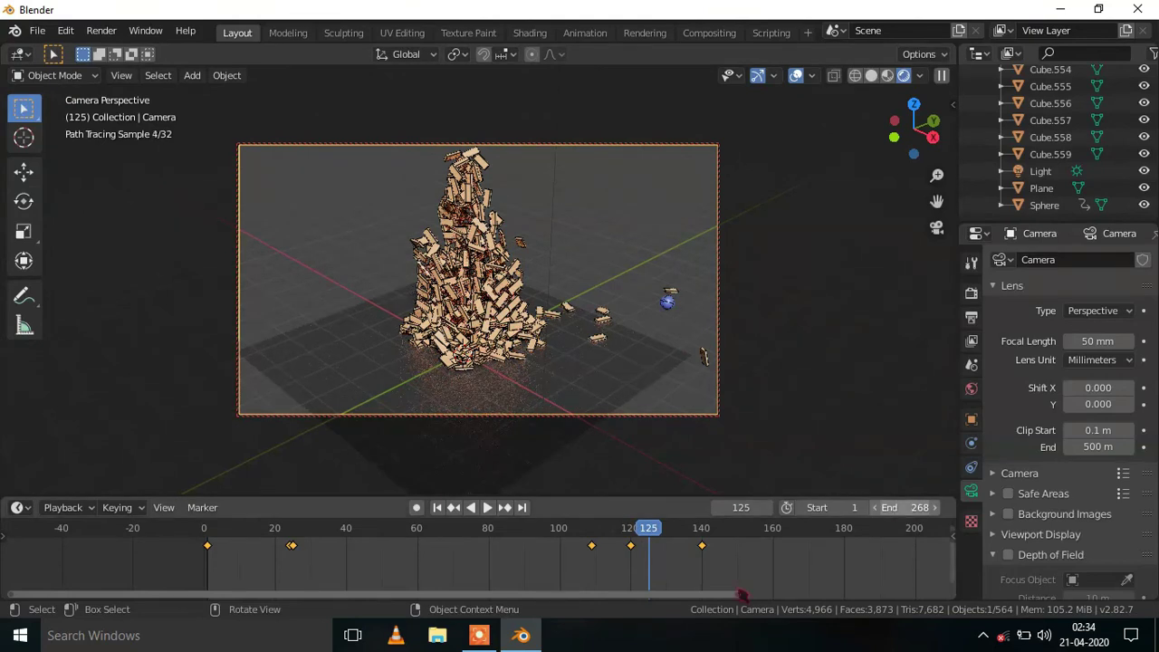
# Step: Return to solid shading, replay the simulation and scrub to frame 240
pyautogui.moveTo(721, 601); pyautogui.dragTo(803, 599)
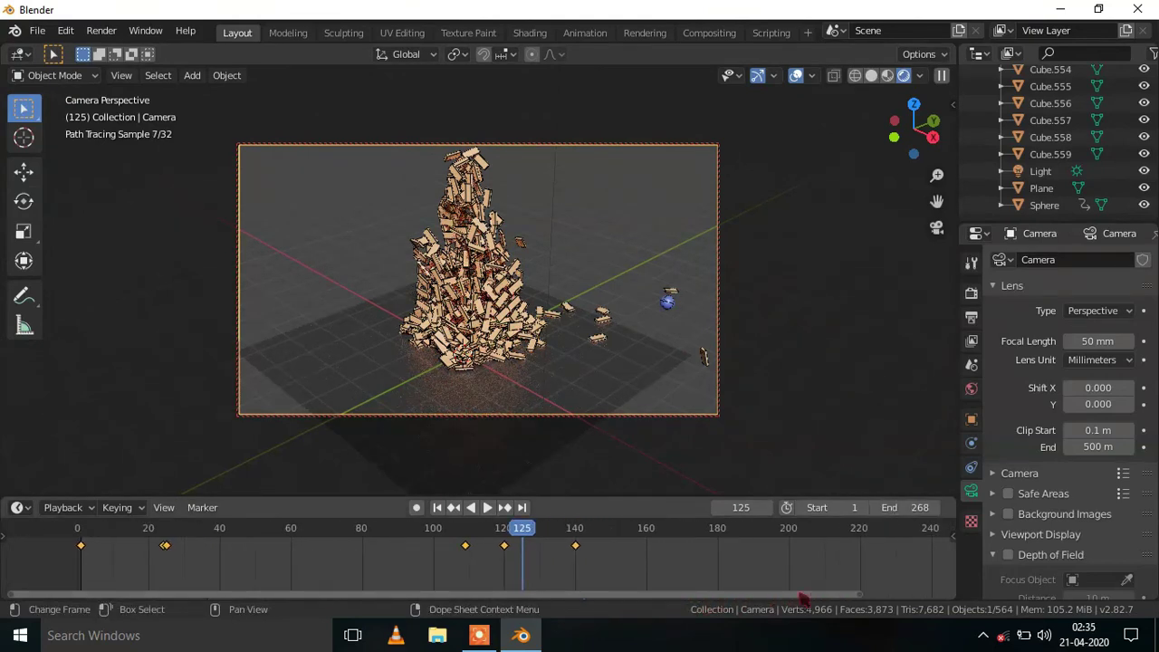
pyautogui.click(871, 75)
pyautogui.press('space')
pyautogui.moveTo(788, 534); pyautogui.dragTo(700, 536)
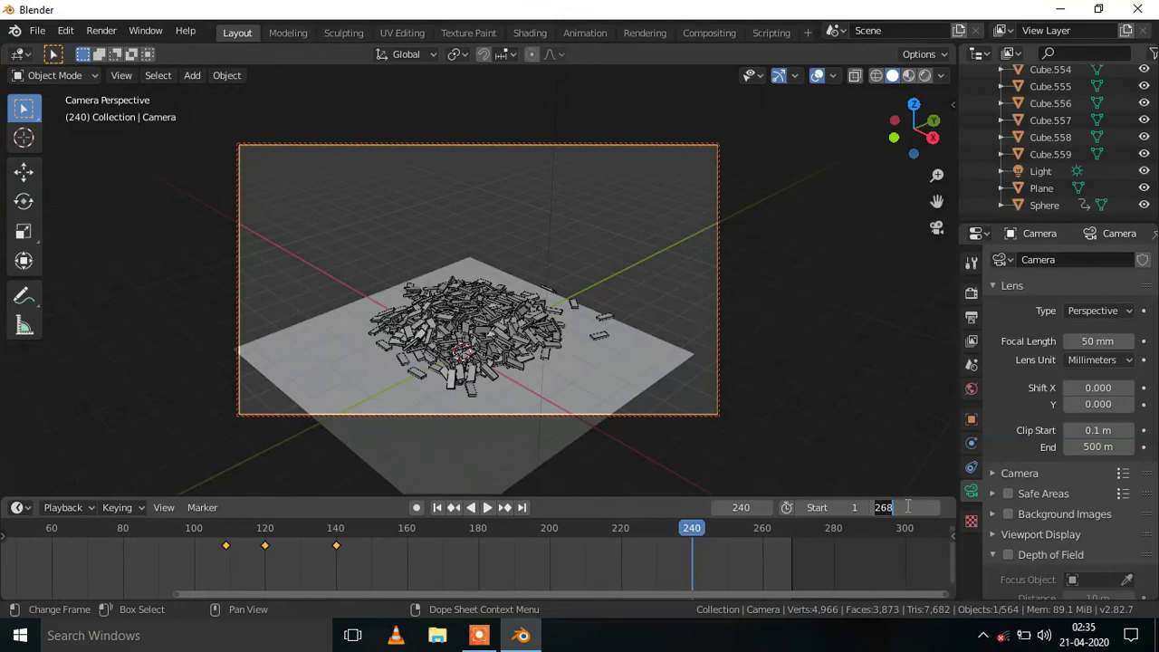
pyautogui.click(906, 508)
# Step: Set the animation's end frame to 240
pyautogui.write('240')
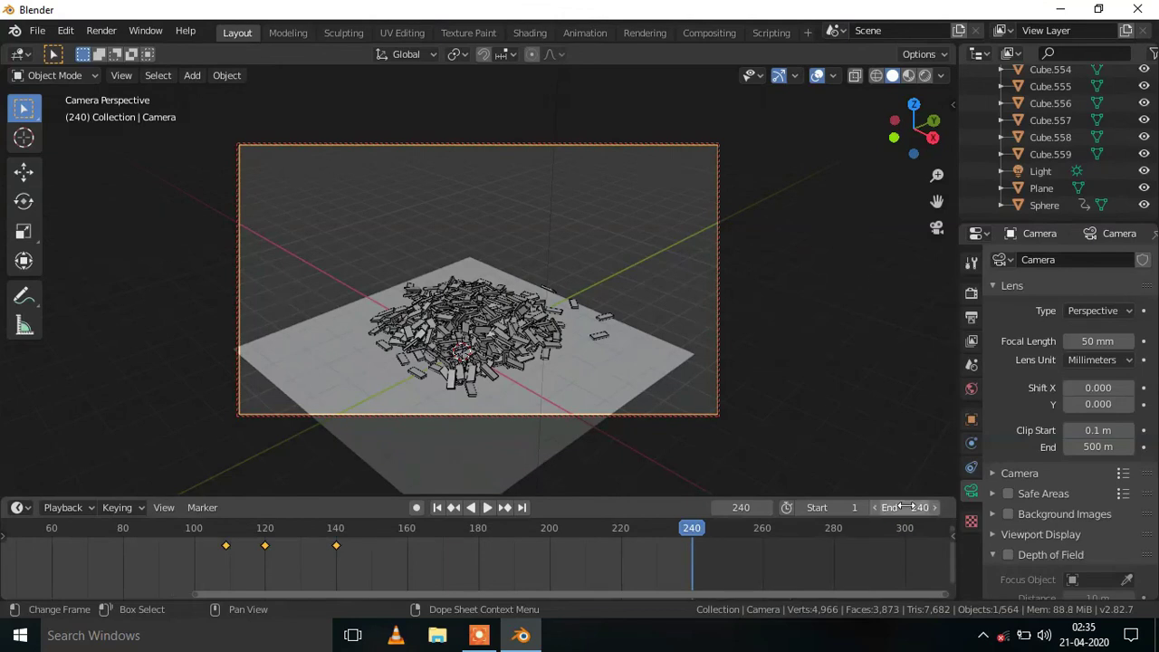
pyautogui.press('Return')
pyautogui.click(436, 507)
pyautogui.hscroll(-5, 218, 584)
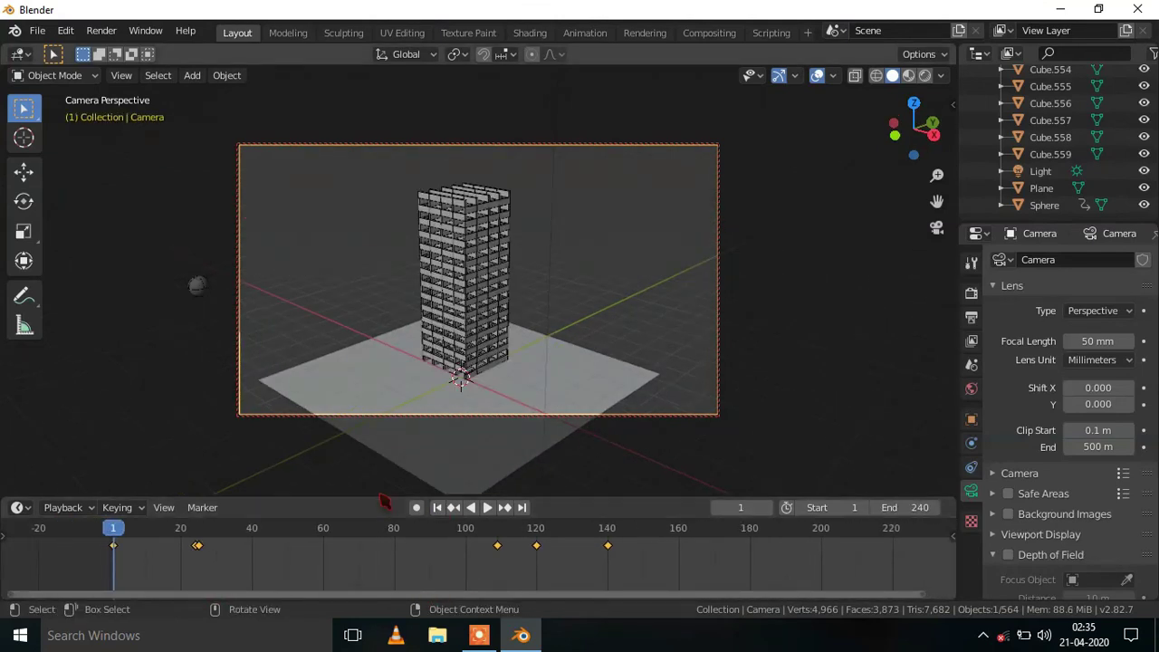
# Step: Set the render output folder to the Desktop
pyautogui.click(971, 317)
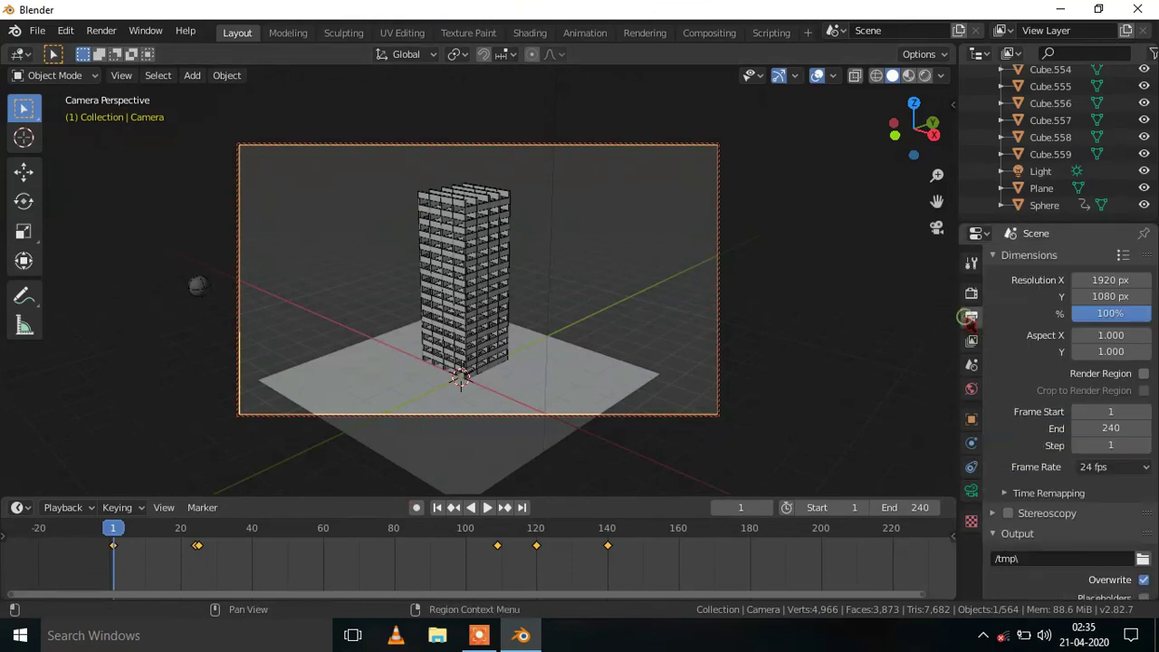
pyautogui.scroll(-3, 1017, 417)
pyautogui.click(1143, 490)
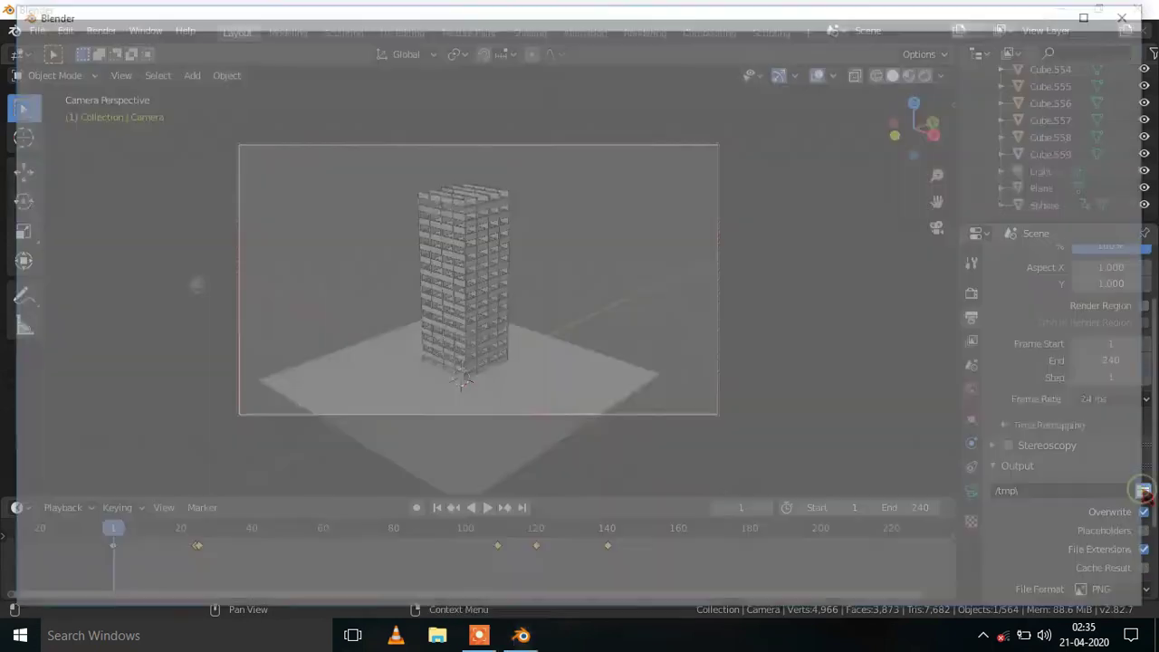
pyautogui.click(58, 219)
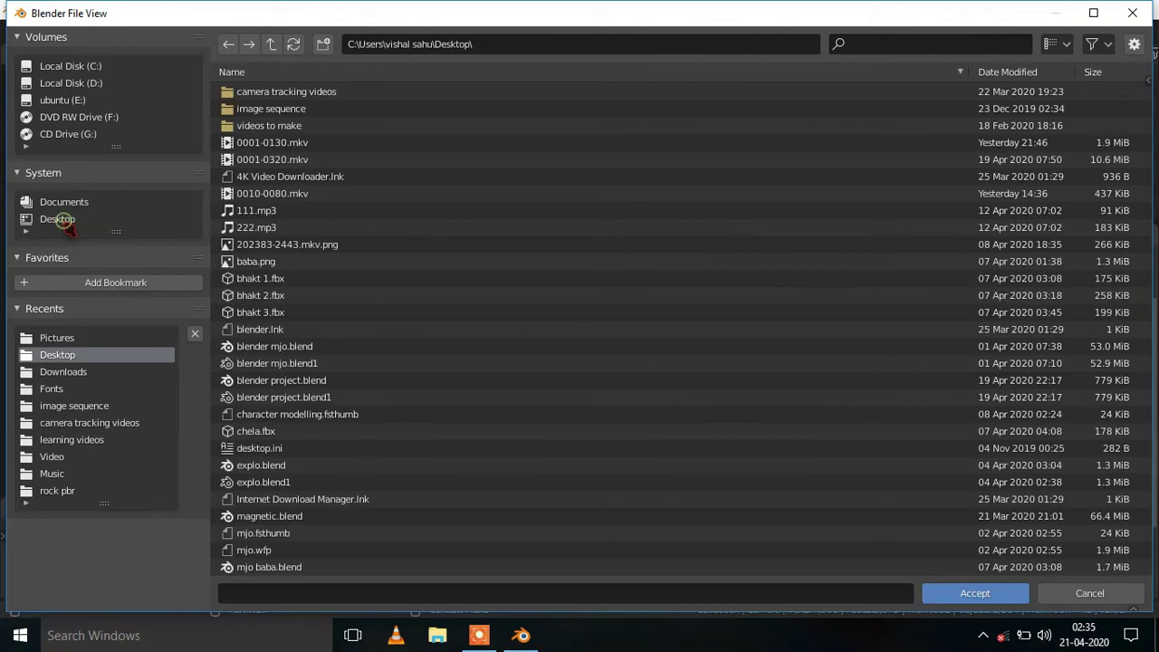
pyautogui.click(706, 591)
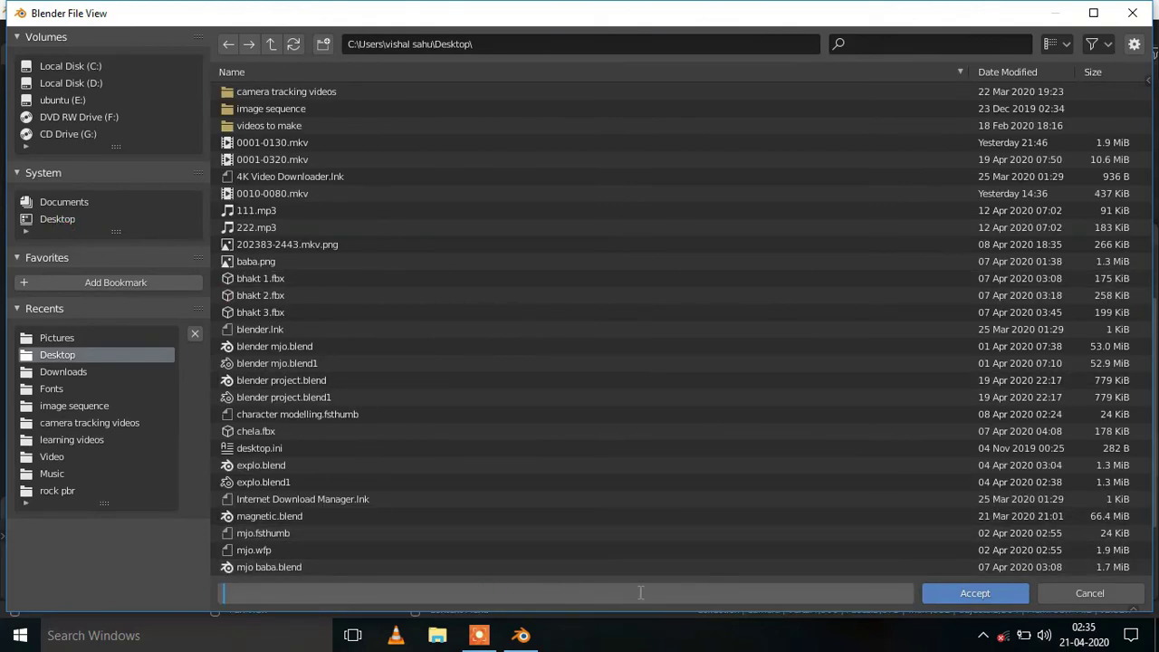
pyautogui.click(976, 593)
# Step: Set the output file format to FFmpeg video at 25 fps
pyautogui.click(1098, 493)
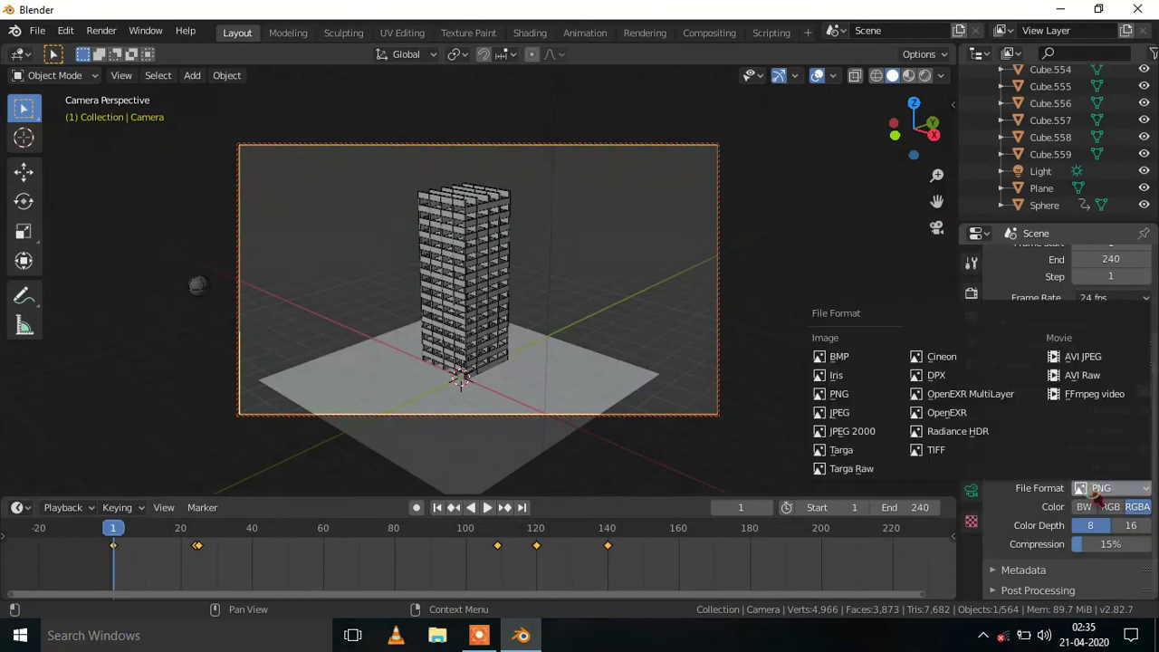
pyautogui.click(1092, 399)
pyautogui.moveTo(1099, 465)
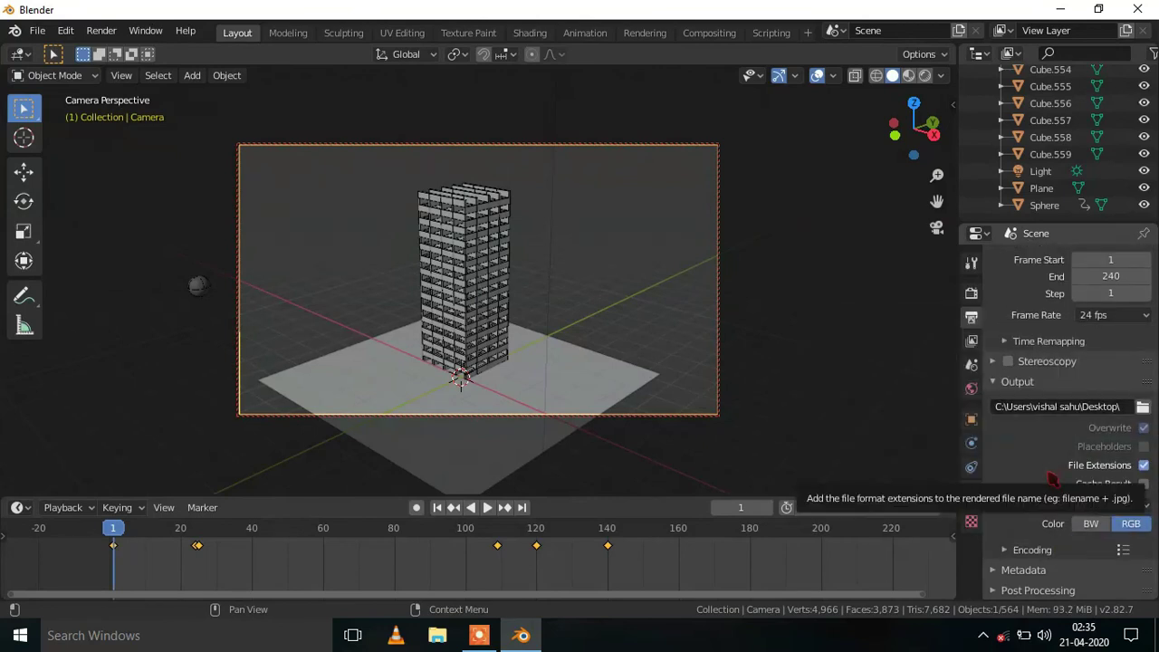
pyautogui.scroll(4, 1053, 478)
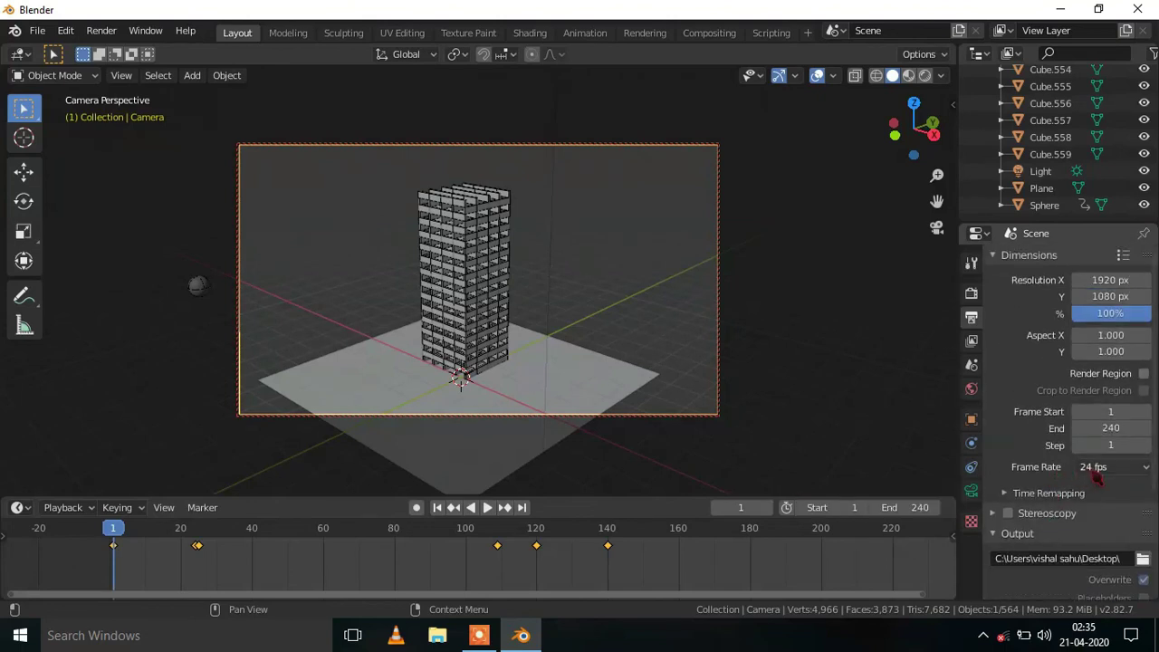
pyautogui.click(1096, 470)
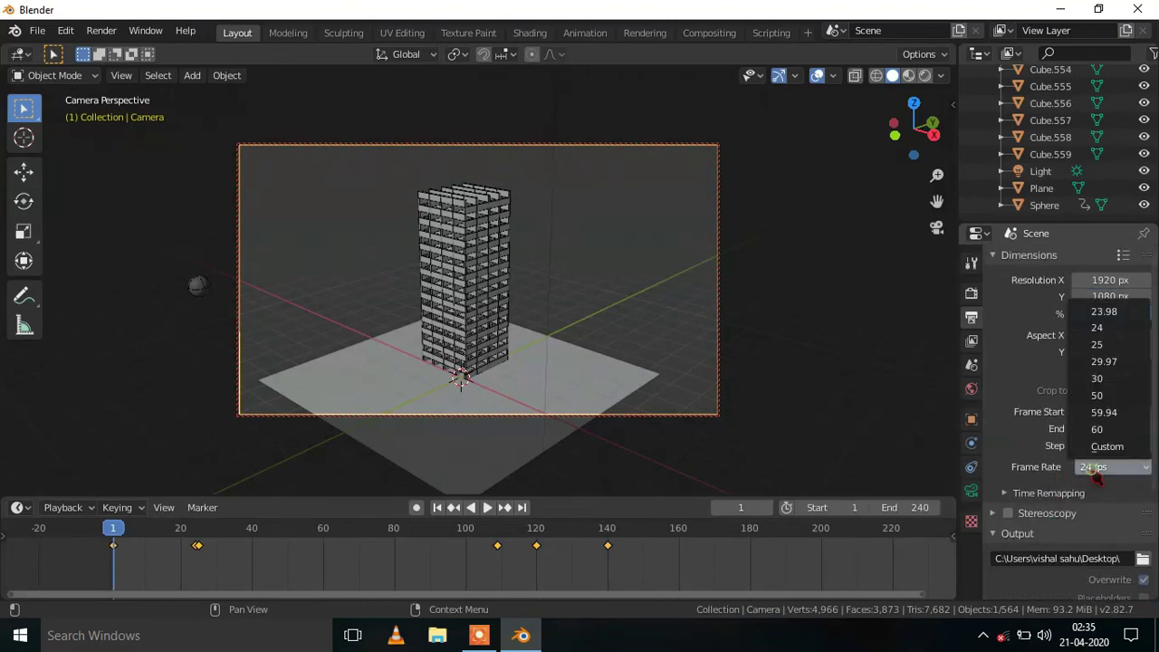
pyautogui.click(1101, 345)
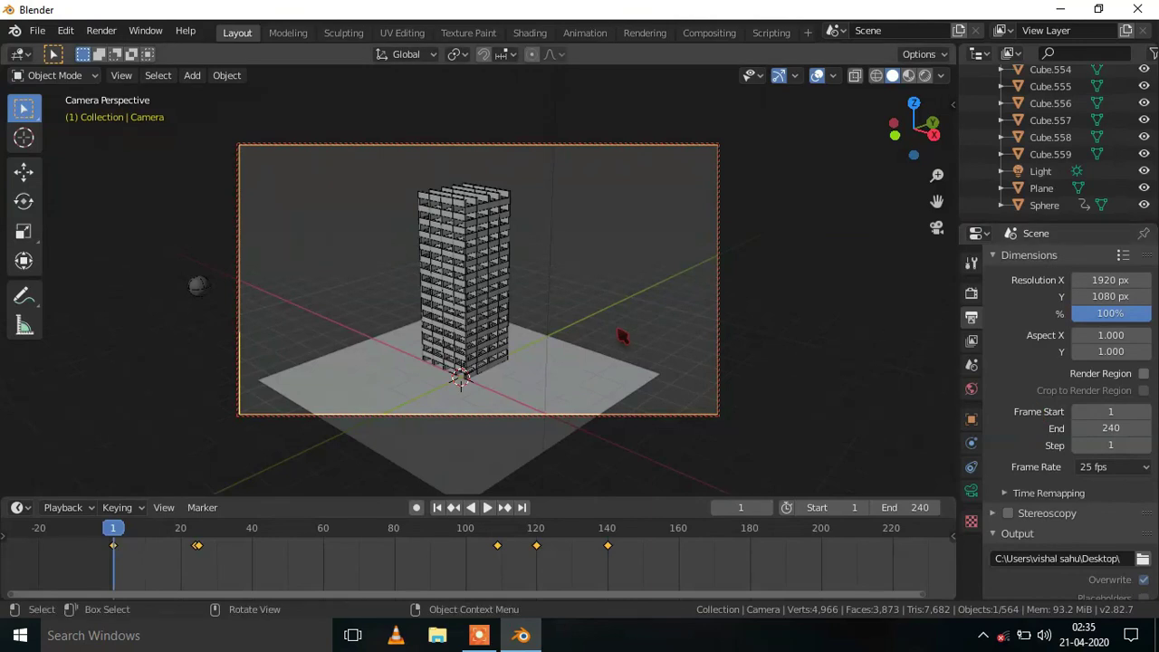
pyautogui.click(102, 31)
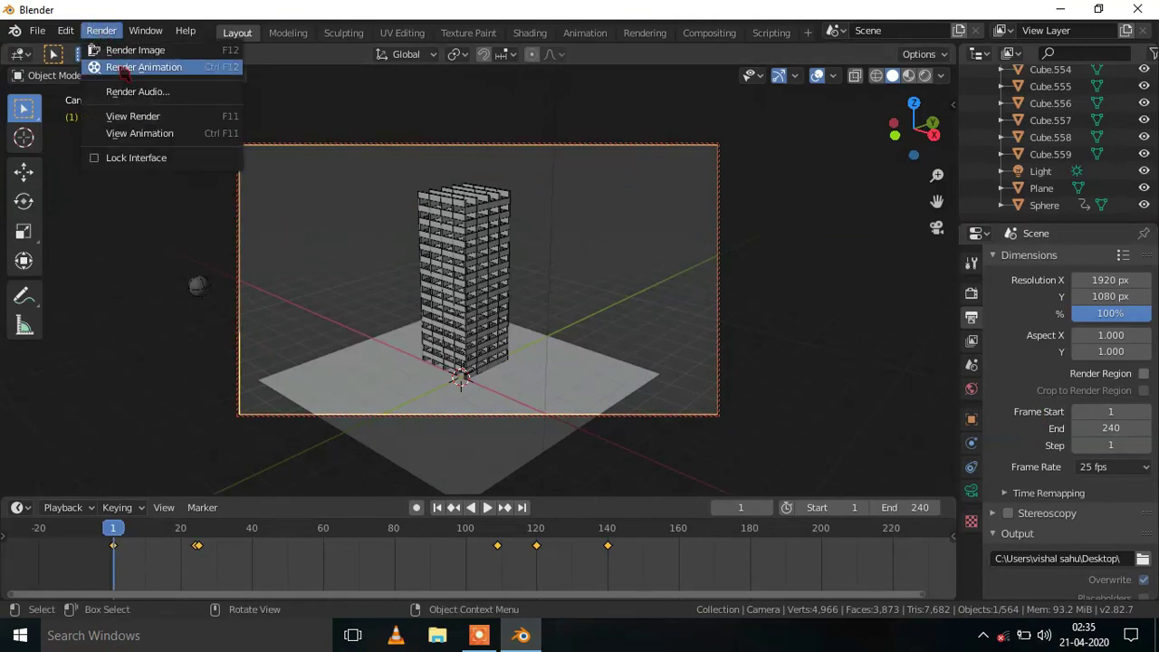